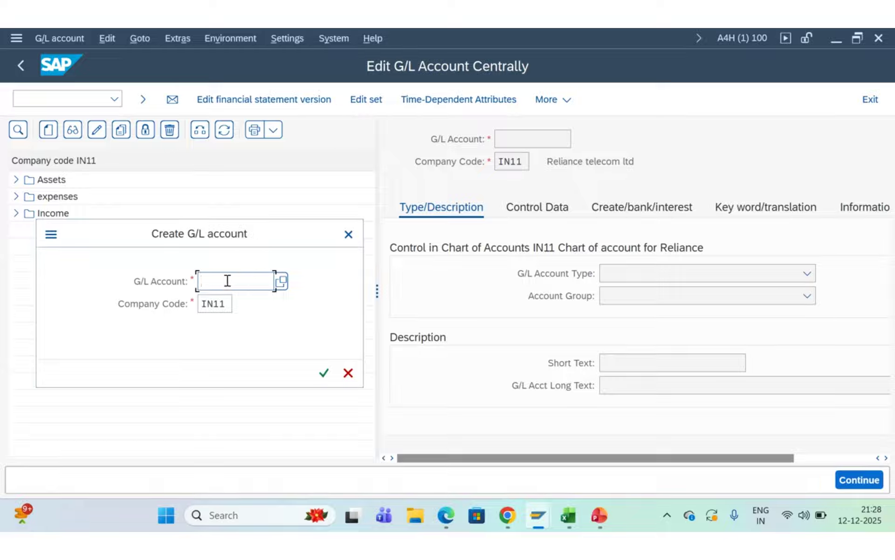
- Begin creating G/L account 100000 in company code UE11
type("1")
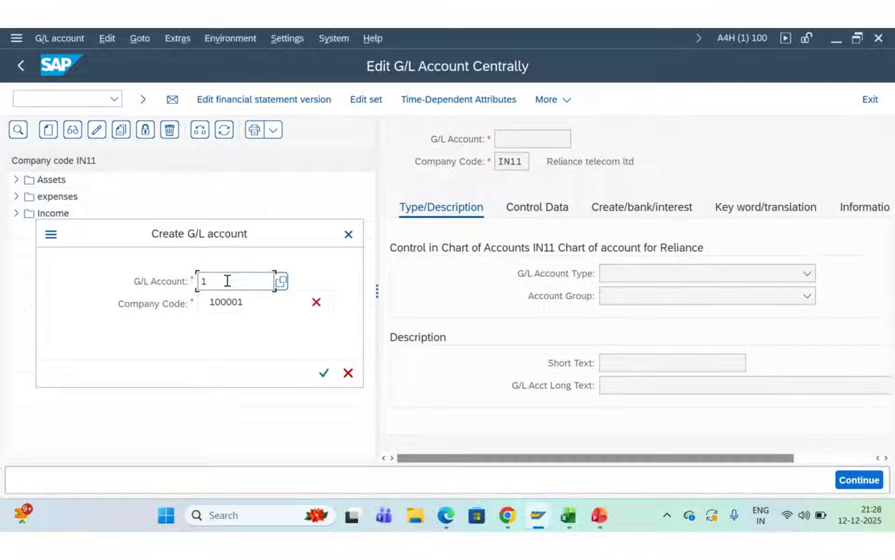
type("00000")
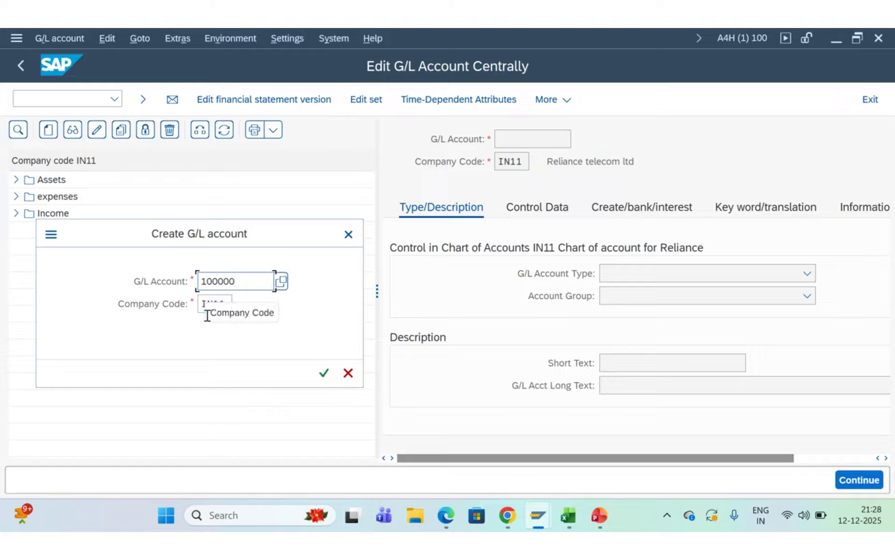
left_click(230, 303)
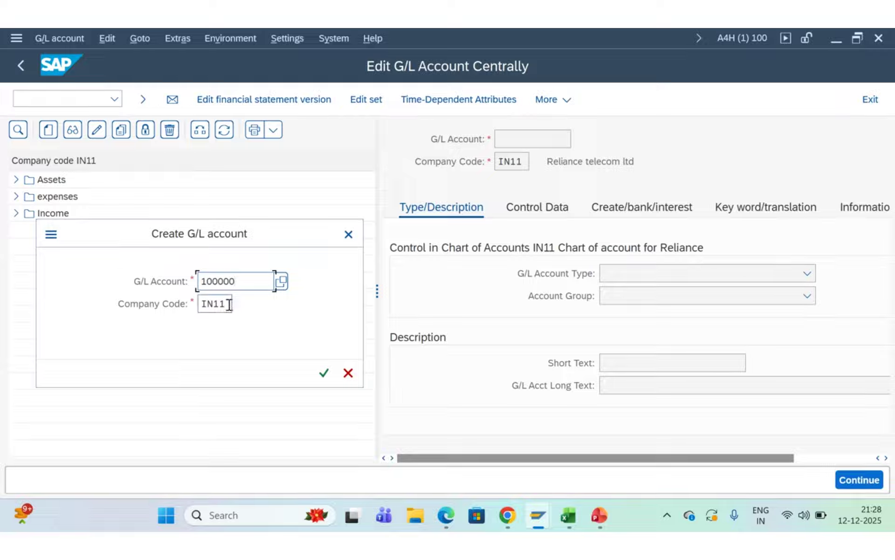
key("BackSpace")
key("BackSpace")
key("BackSpace")
key("BackSpace")
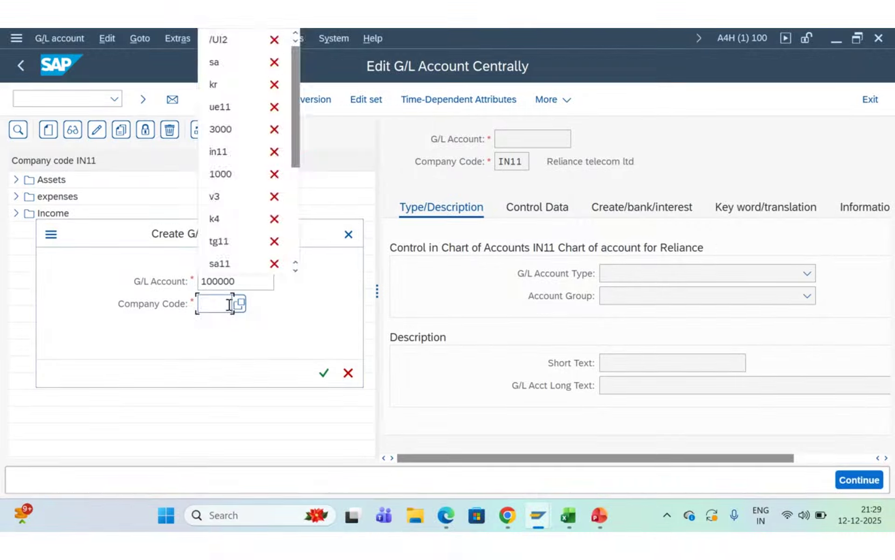
type("ue11")
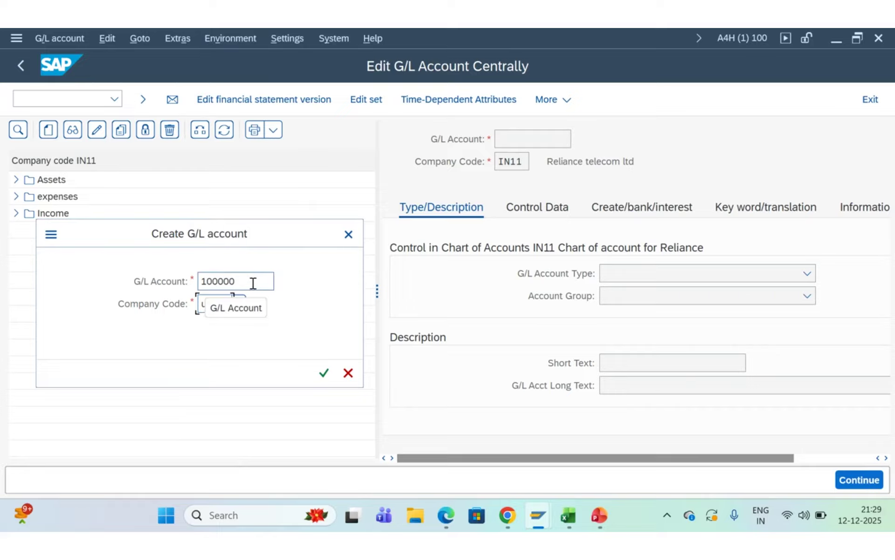
type("e11")
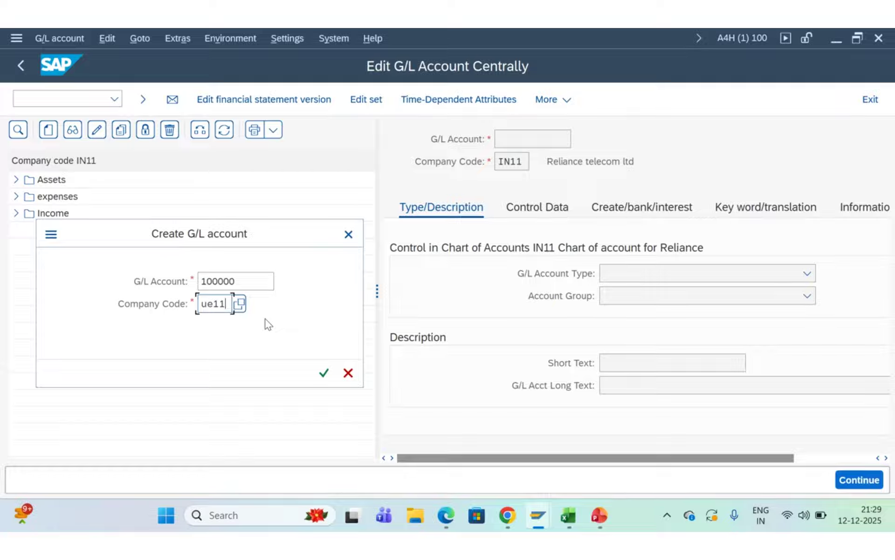
key("Return")
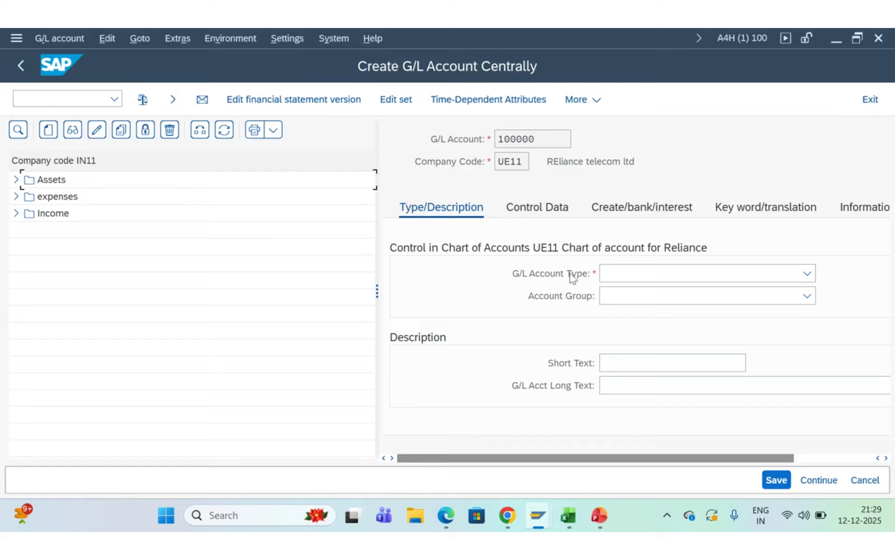
- Set the G/L account type to Balance Sheet Account and the account group to Assets
left_click(653, 272)
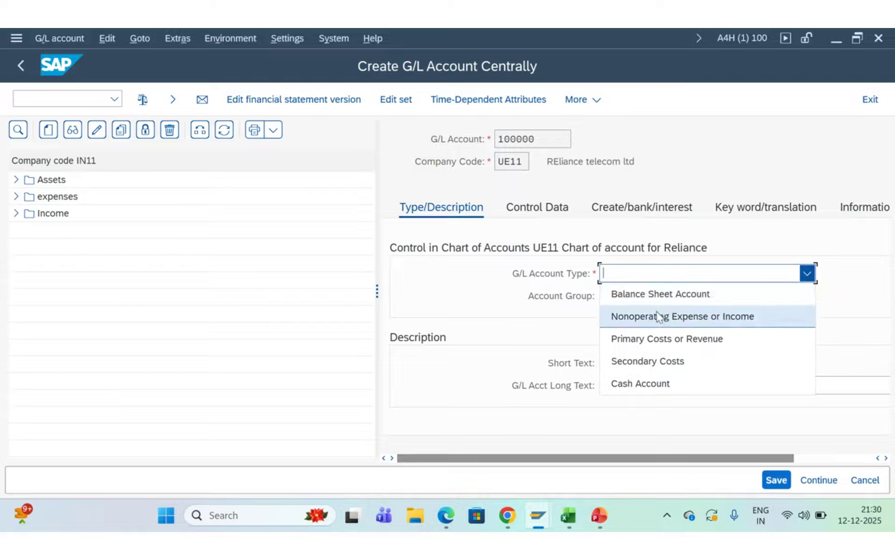
left_click(690, 298)
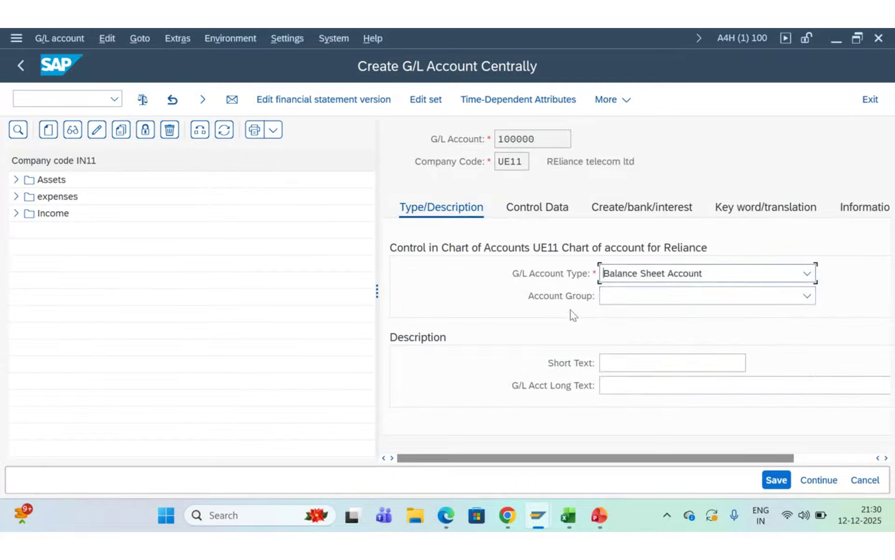
left_click(647, 294)
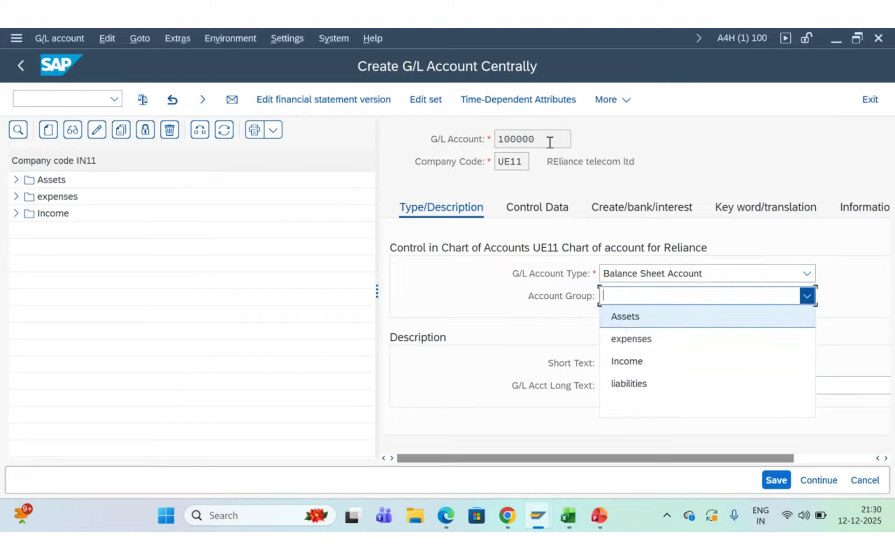
left_click(620, 341)
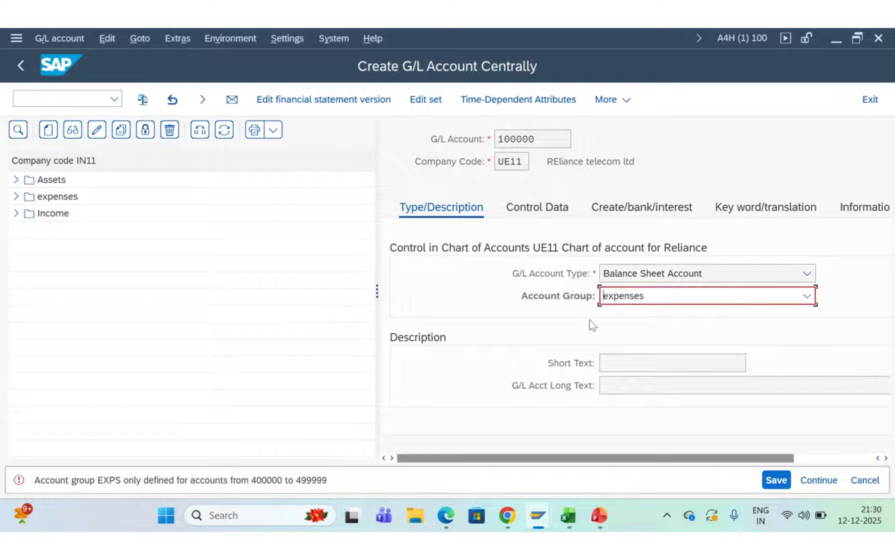
left_click(667, 298)
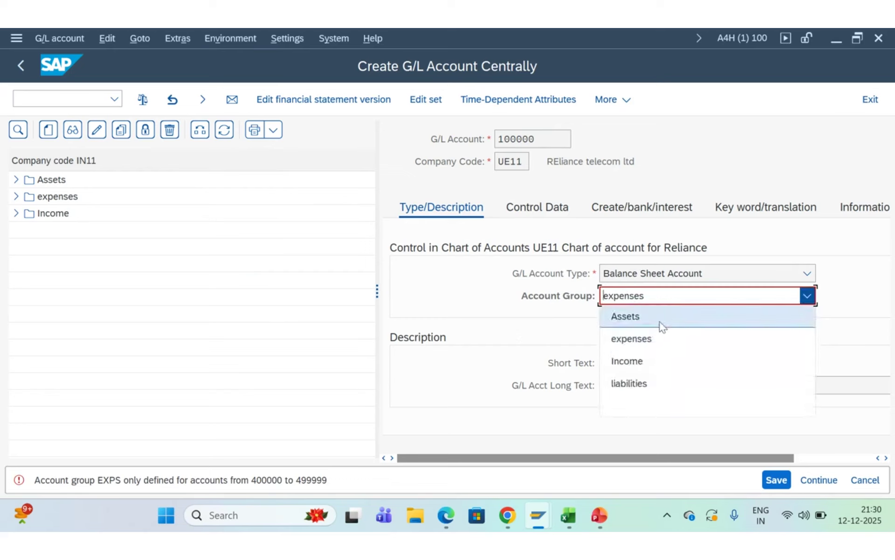
left_click(663, 324)
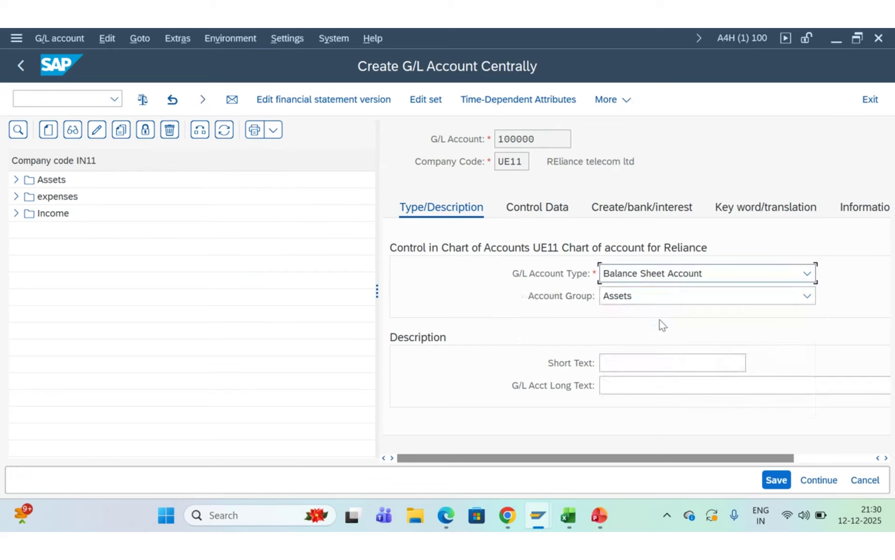
- Enter "sbi bank A/c" as the short text and the saved SBI bank entry with its bank account number as the long text
left_click(621, 364)
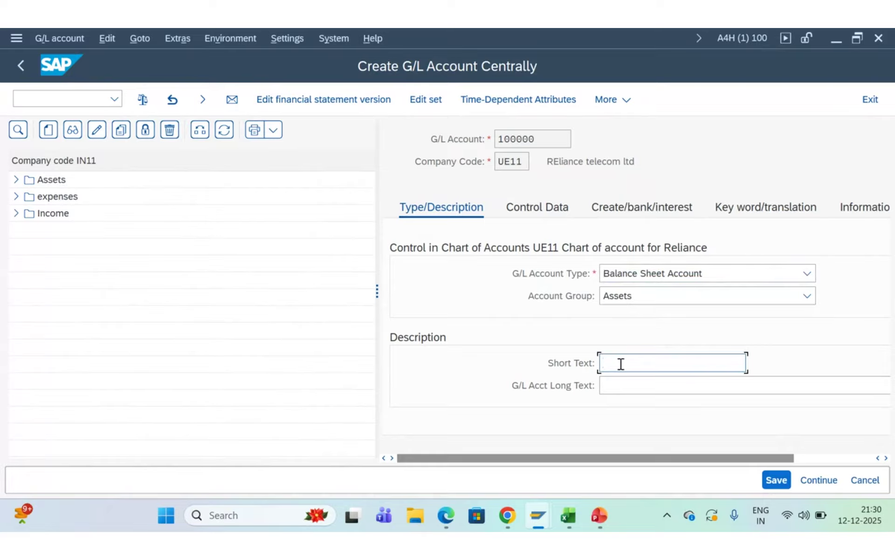
type("S")
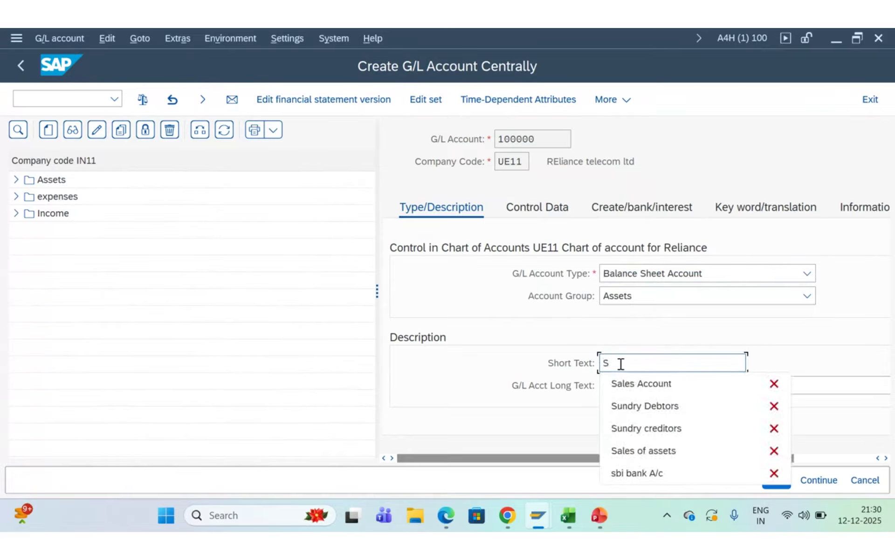
type("BI")
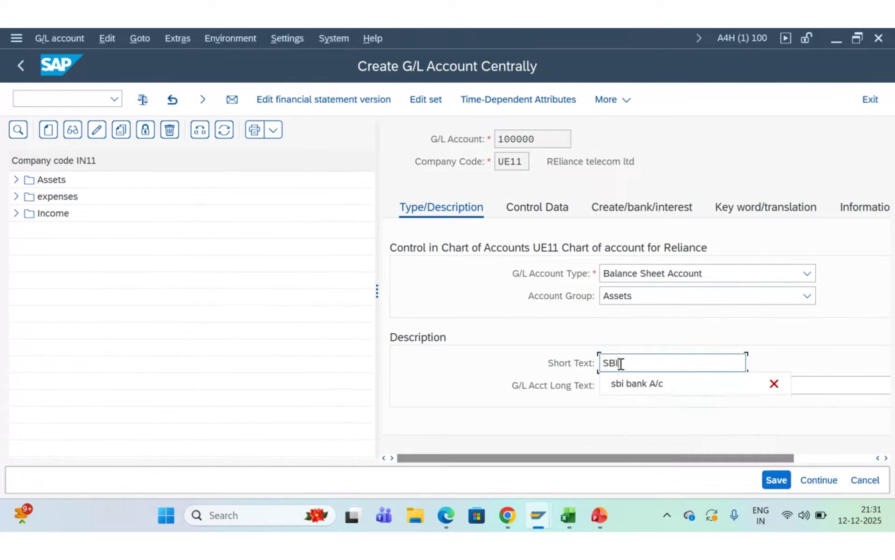
type(" bank")
left_click(644, 386)
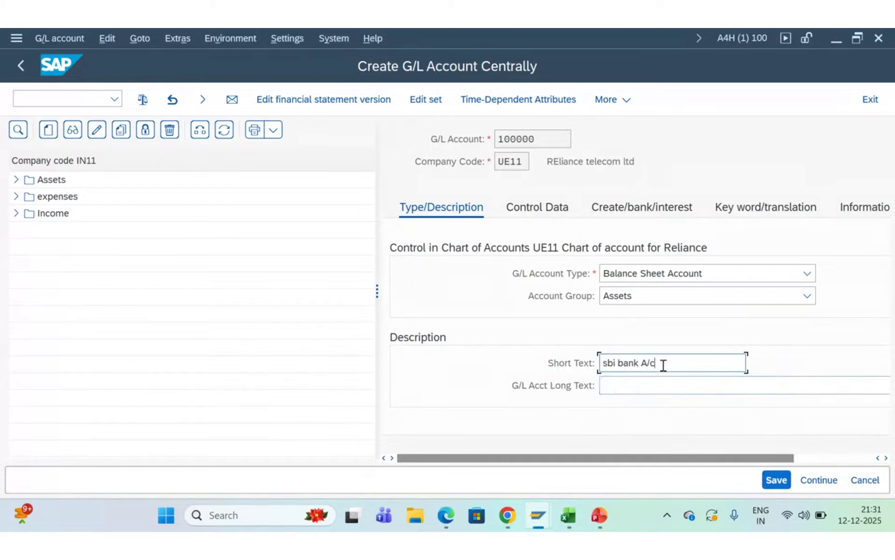
left_click(632, 384)
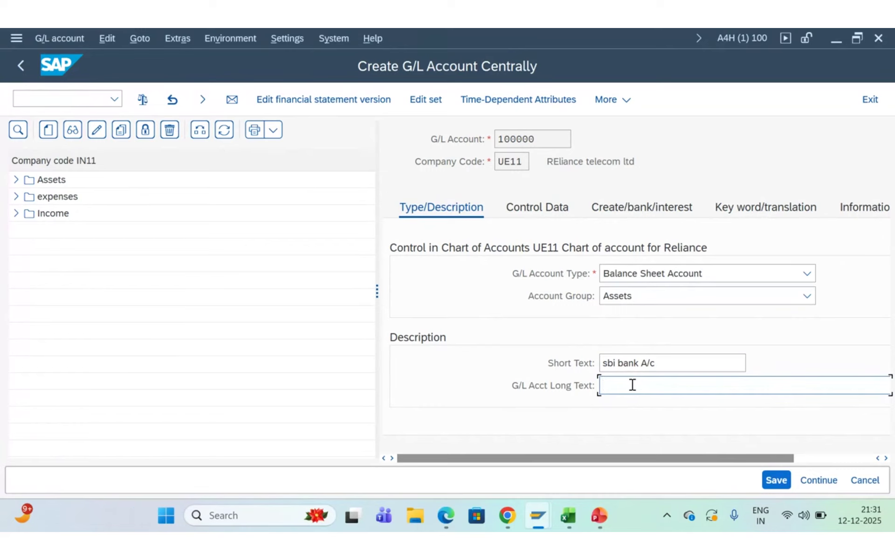
type("S")
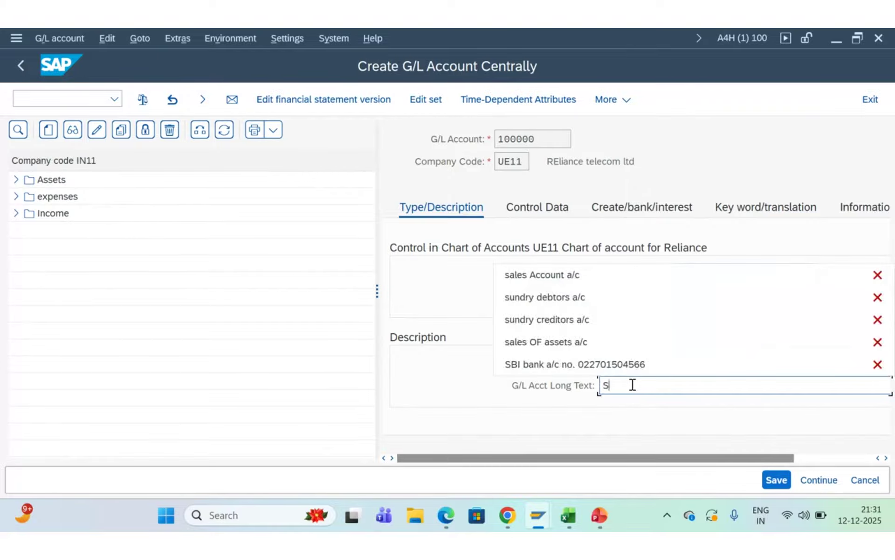
left_click(625, 364)
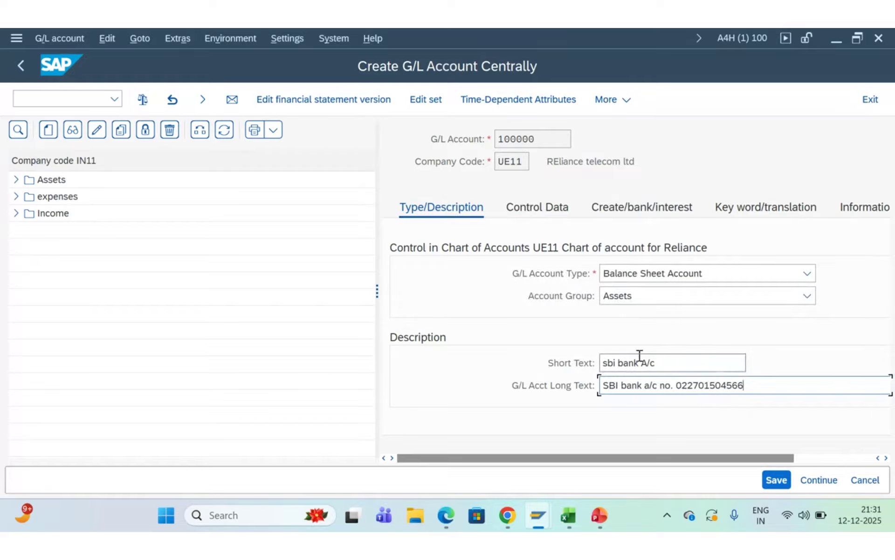
- In the account's control data, set the sort key to 001 (Posting date)
left_click(536, 211)
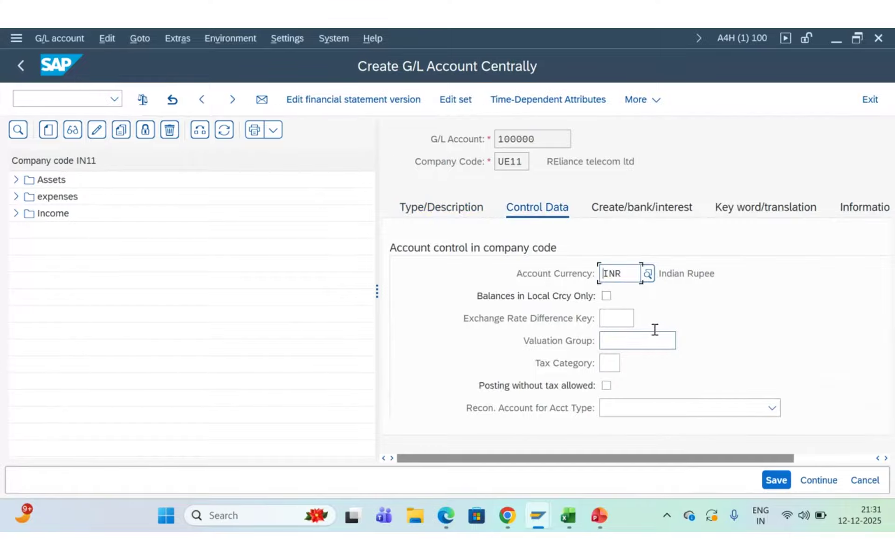
left_click(627, 318)
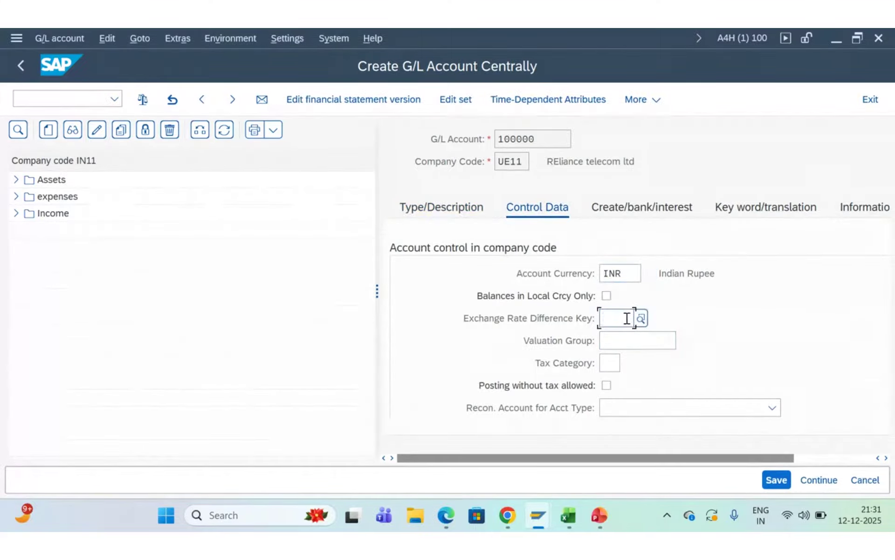
key("Tab")
key("Tab")
key("Tab")
key("Tab")
key("Tab")
key("Tab")
key("Tab")
key("Tab")
key("Tab")
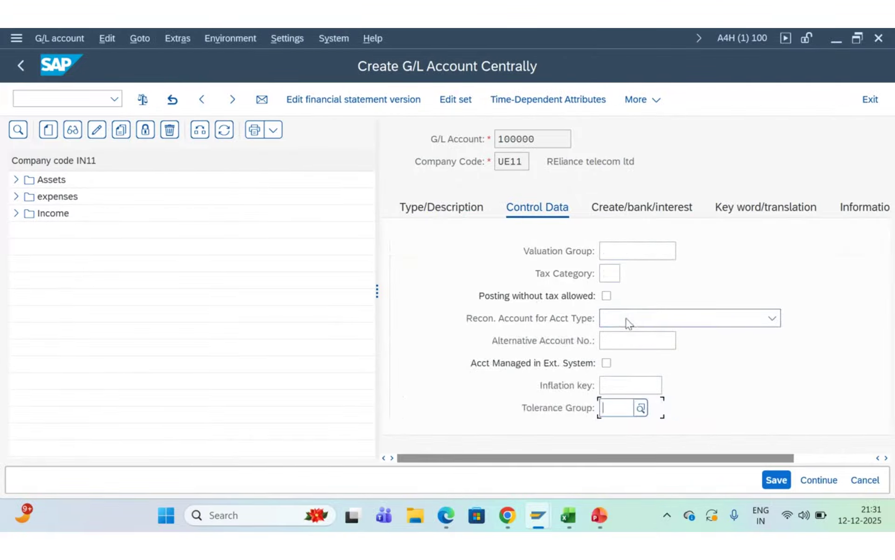
key("Tab")
key("Tab")
key("Tab")
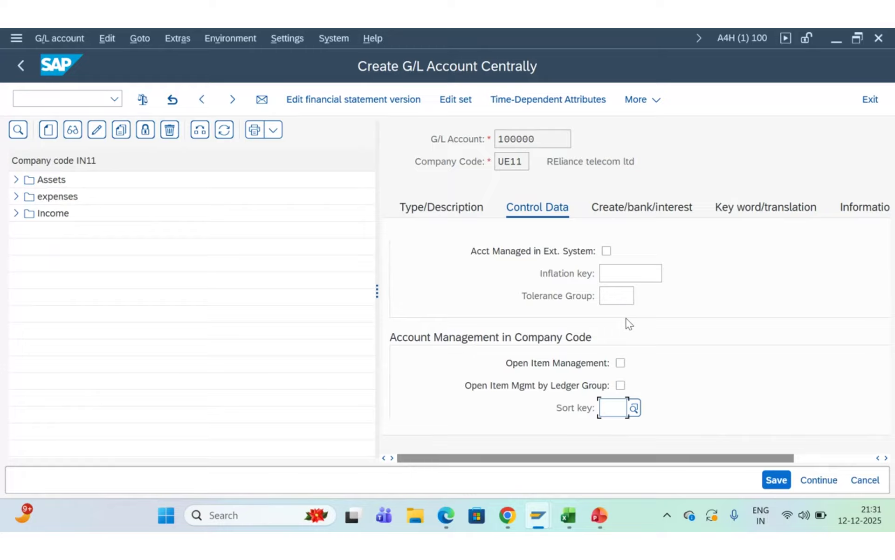
left_click(634, 408)
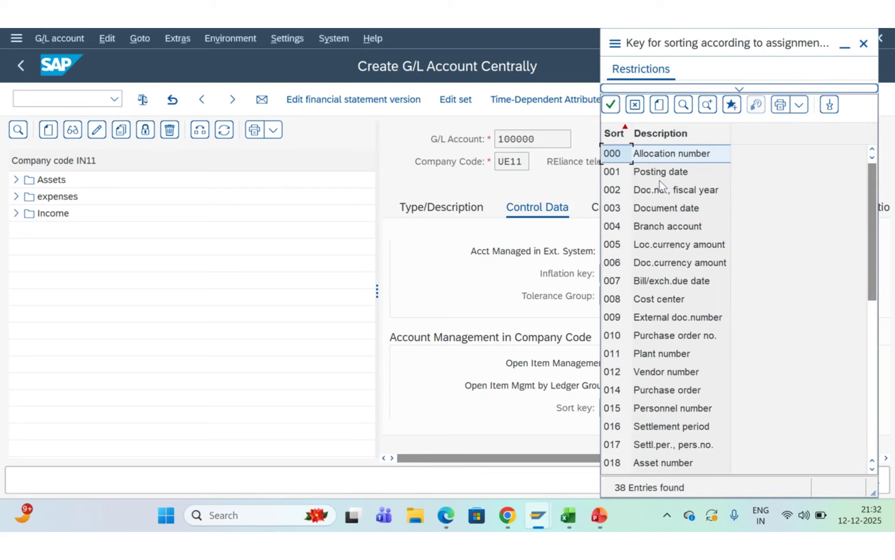
double_click(634, 172)
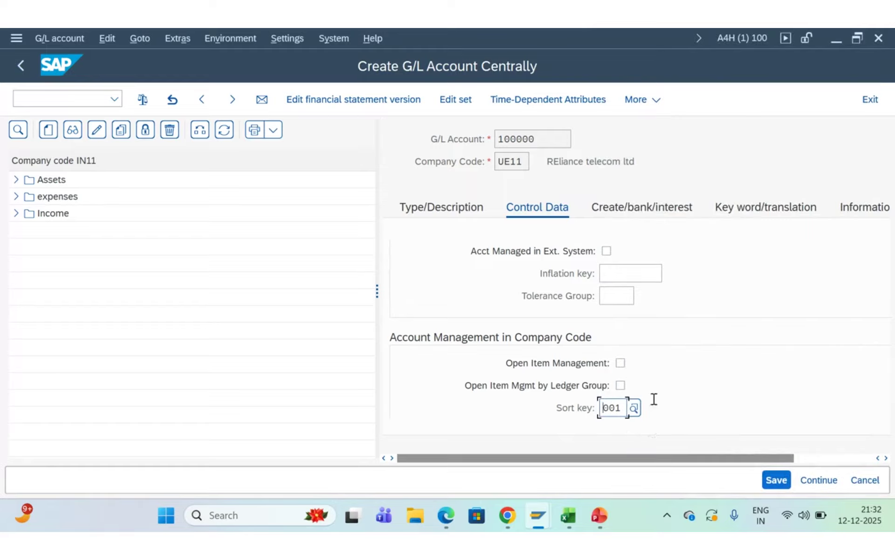
- Set the field status group to G005, Bank accounts (obligatory value date), and save the new G/L account
left_click(637, 209)
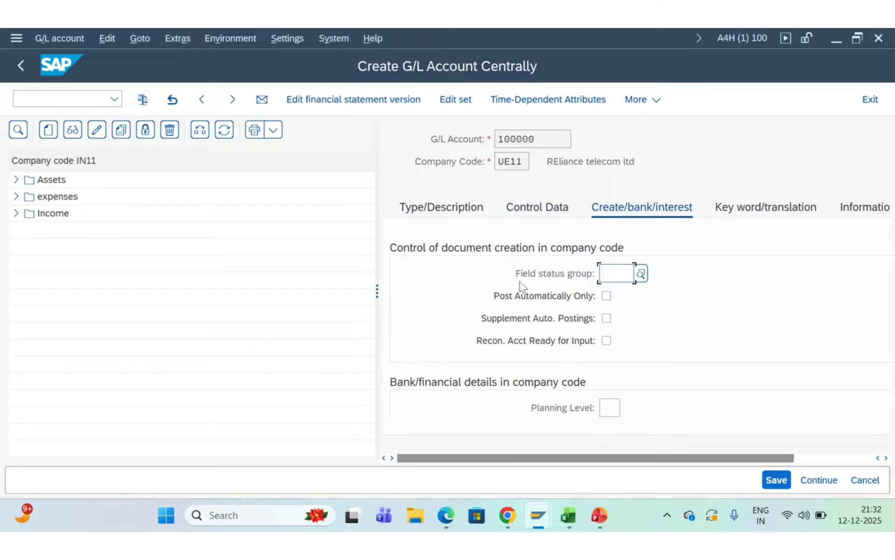
left_click(641, 274)
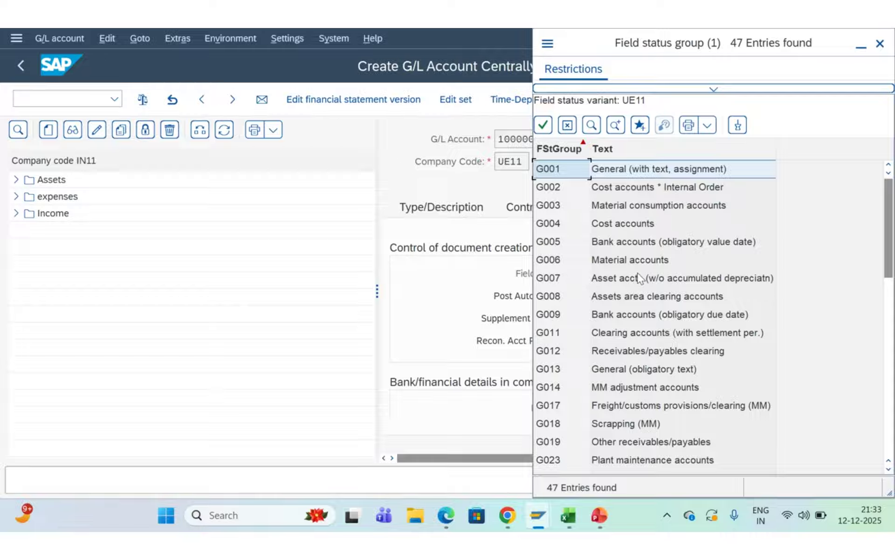
left_click(568, 248)
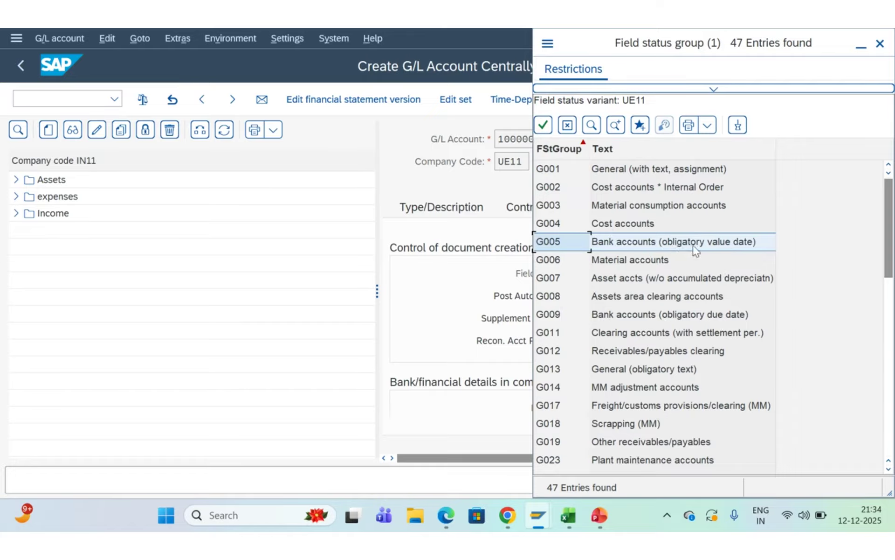
double_click(663, 243)
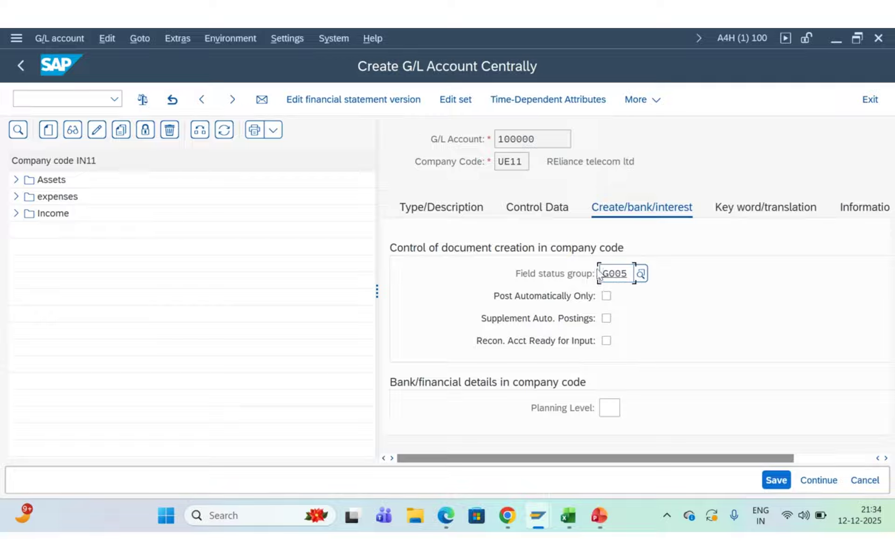
left_click(772, 479)
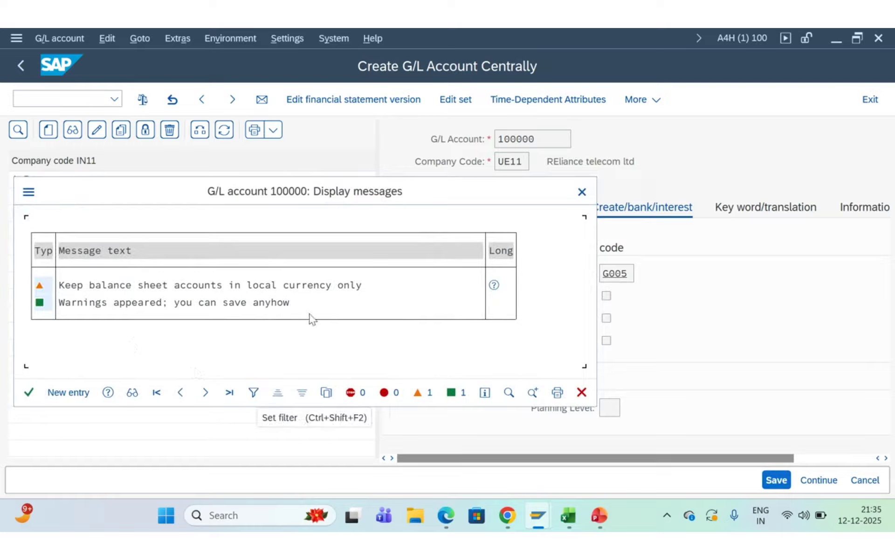
left_click(33, 396)
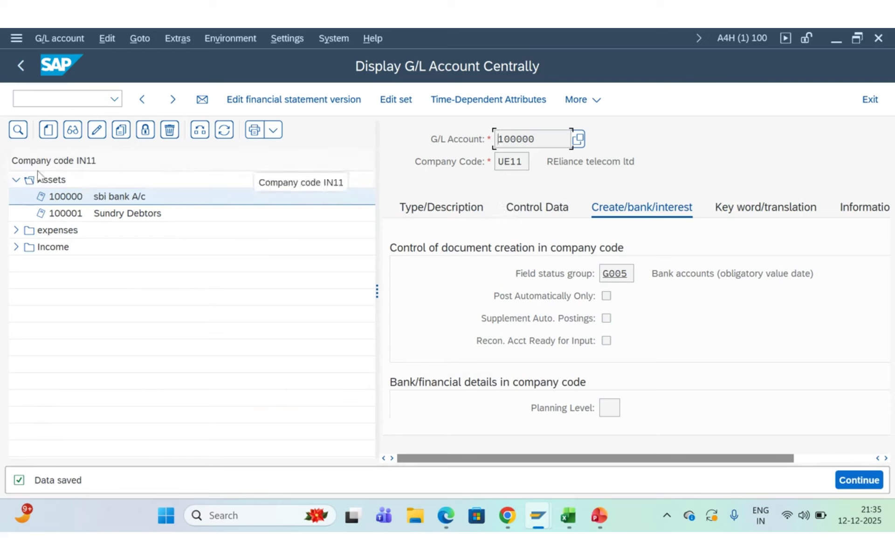
- Switch the account tree to company code UE11 and expand its Assets group
left_click(200, 132)
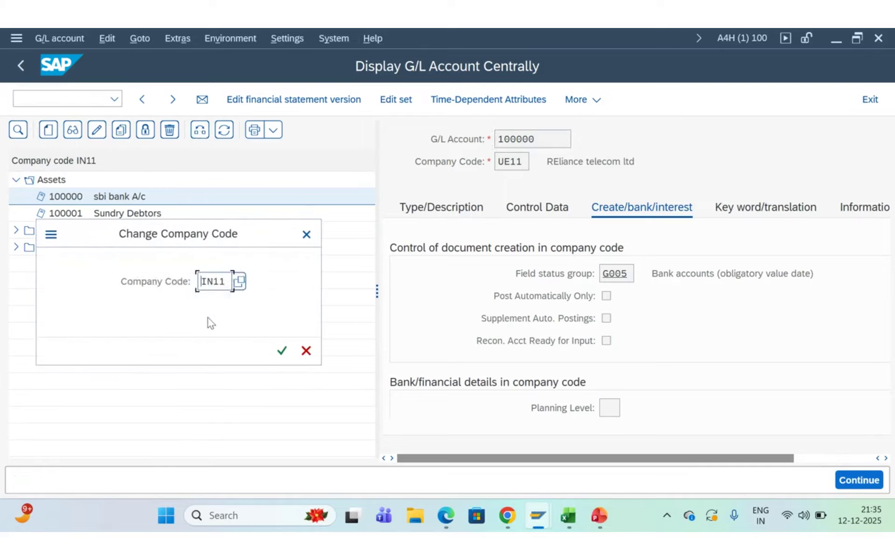
key("BackSpace")
key("BackSpace")
key("BackSpace")
key("BackSpace")
type("ue11")
key("Return")
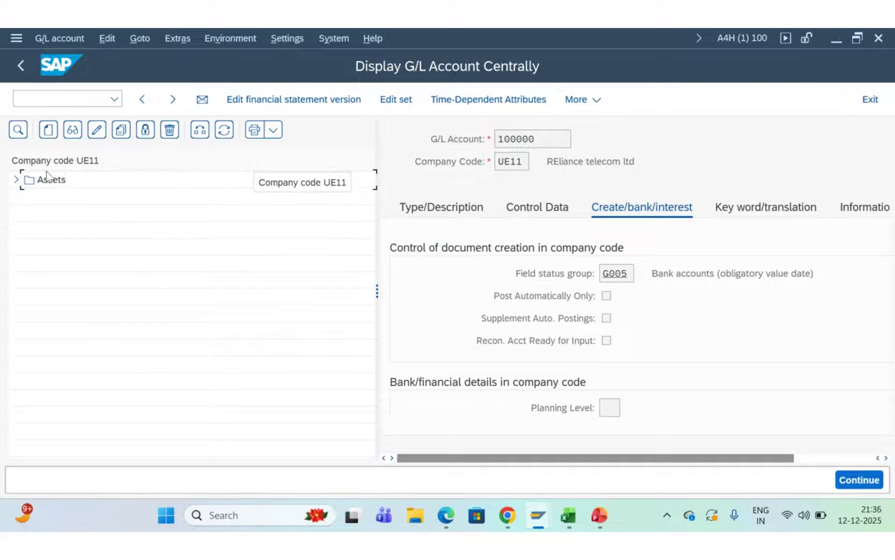
left_click(16, 181)
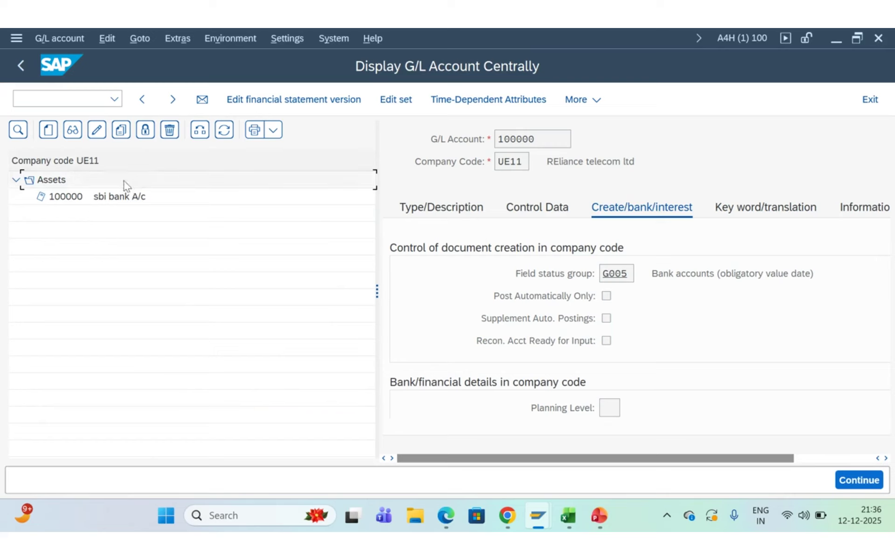
- Open transaction OBD4 in a new session and display the locked G/L account groups
left_click(51, 136)
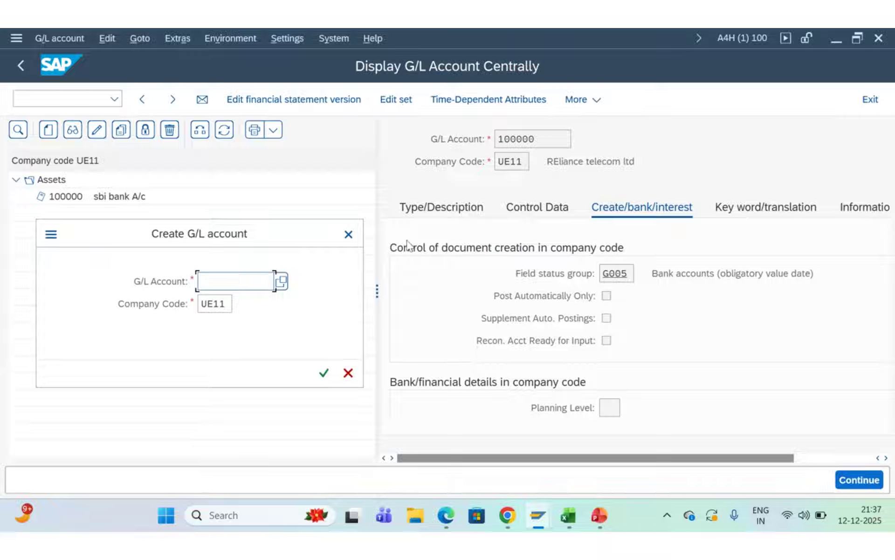
left_click(349, 234)
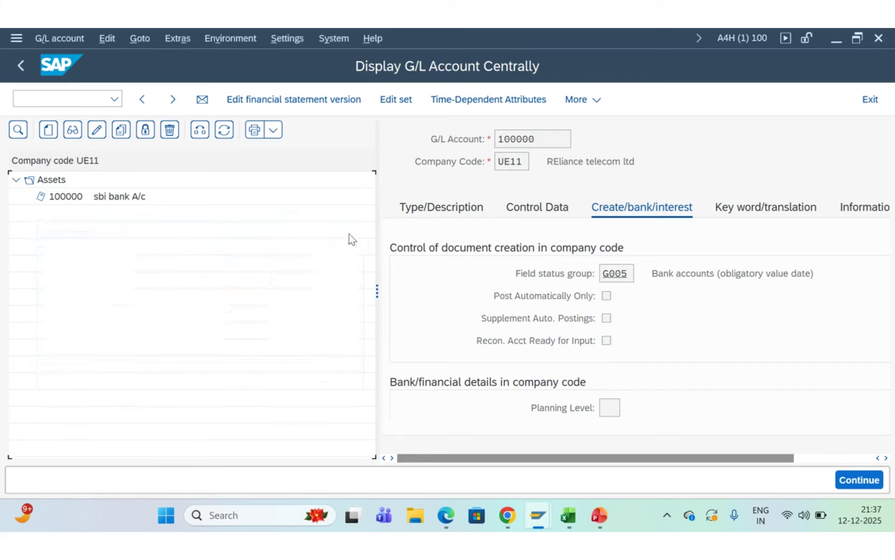
left_click(74, 101)
type("/o")
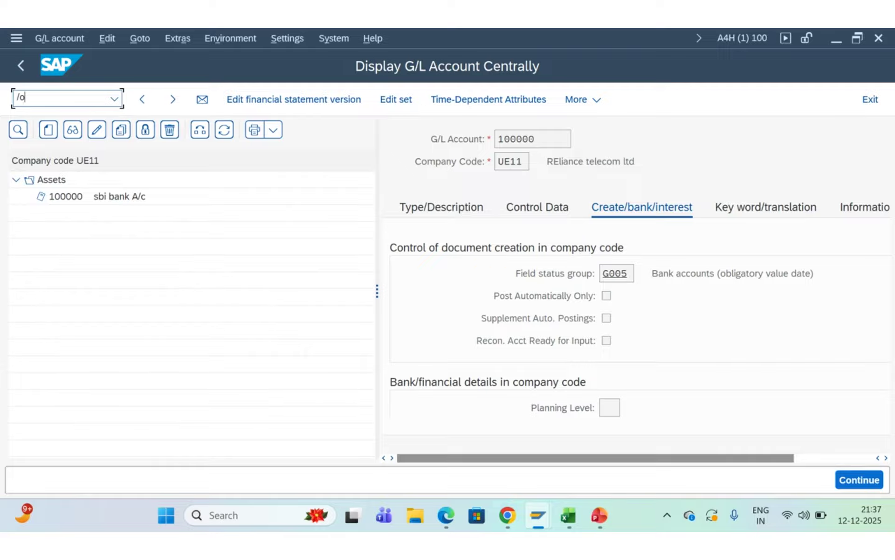
type("obd4")
key("Return")
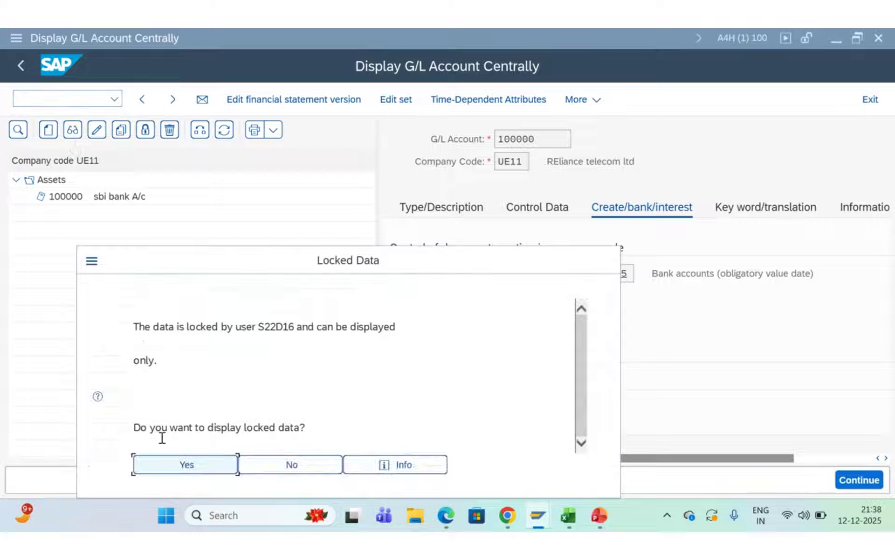
left_click(194, 464)
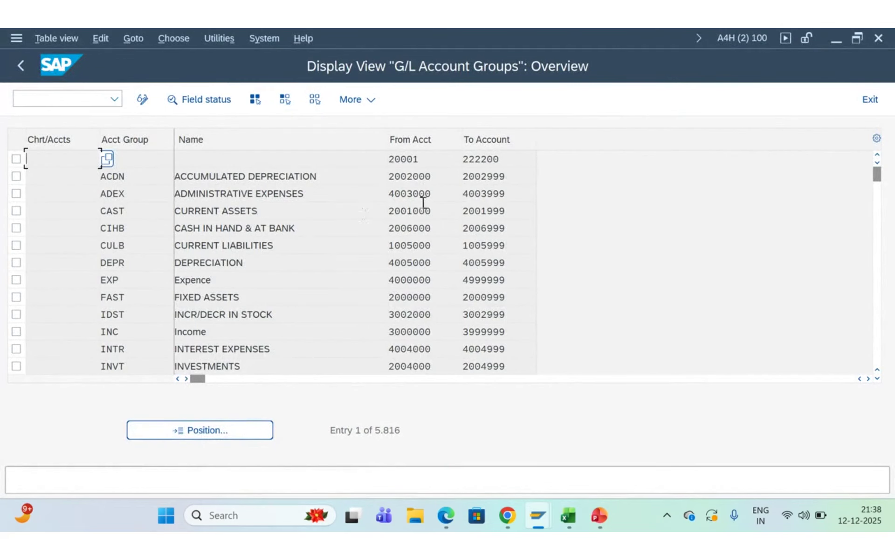
- Position the account groups list at chart of accounts UE11 and select its ASST, EXPS, INCM and LIAB rows to check their number ranges
left_click(212, 431)
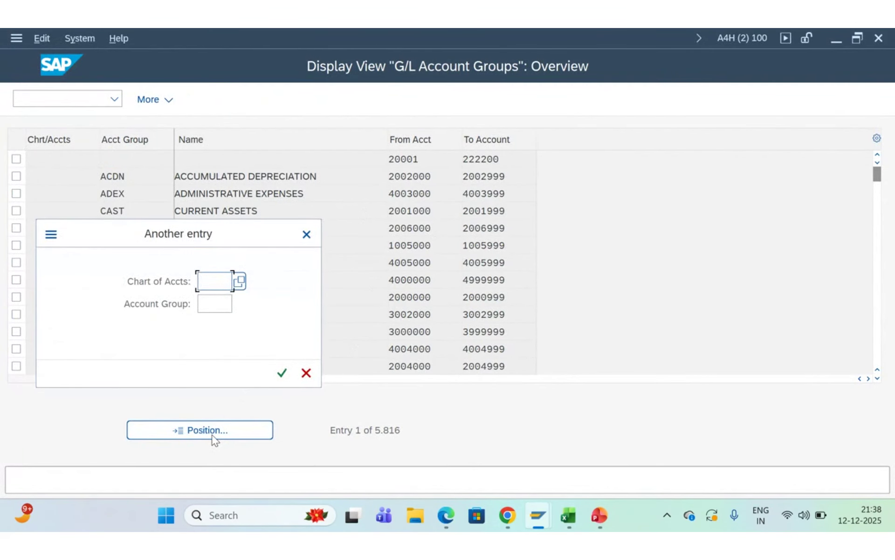
type("ue")
key("Return")
key("Return")
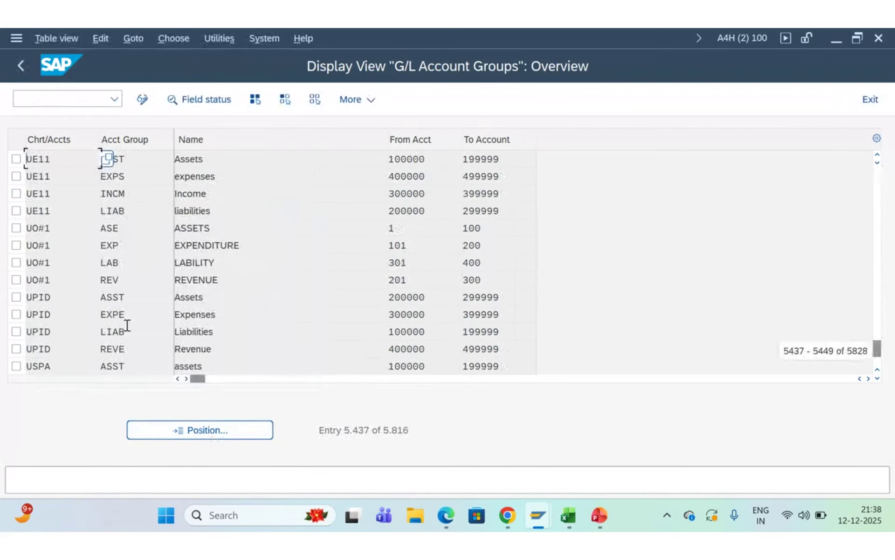
left_click(16, 158)
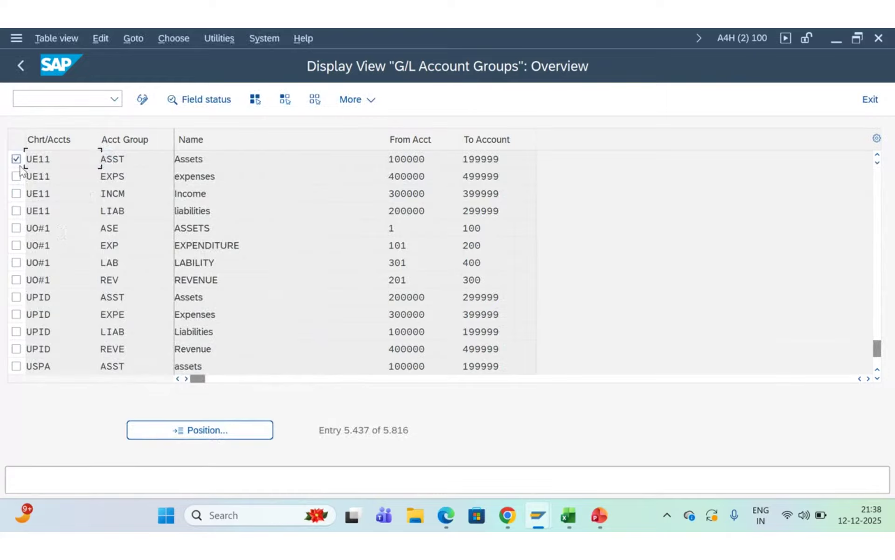
left_click(16, 177)
left_click(16, 193)
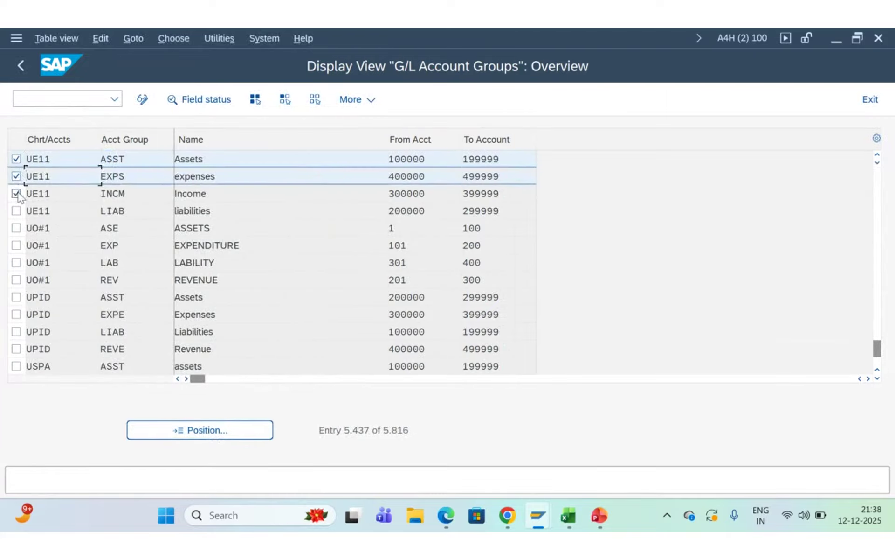
left_click(16, 210)
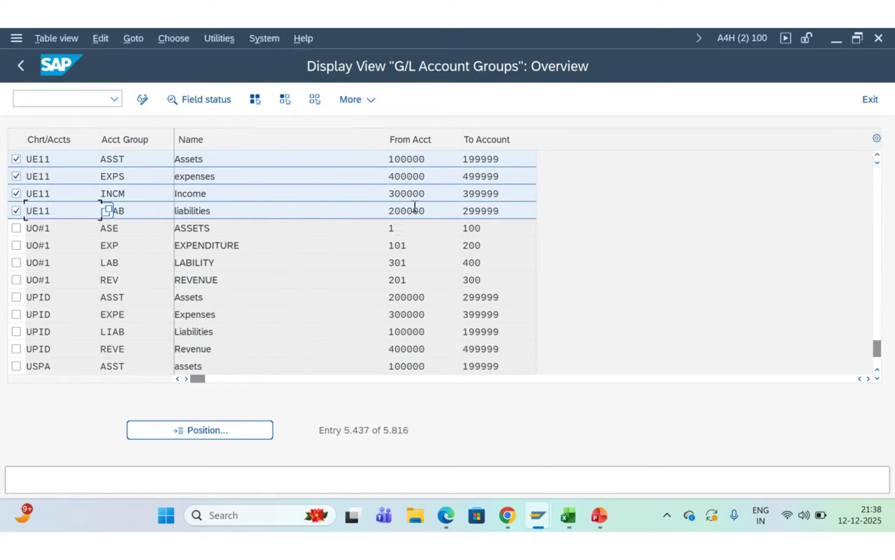
- Return to the G/L account session and start creating G/L account 400000 for company code UE11
left_click(534, 518)
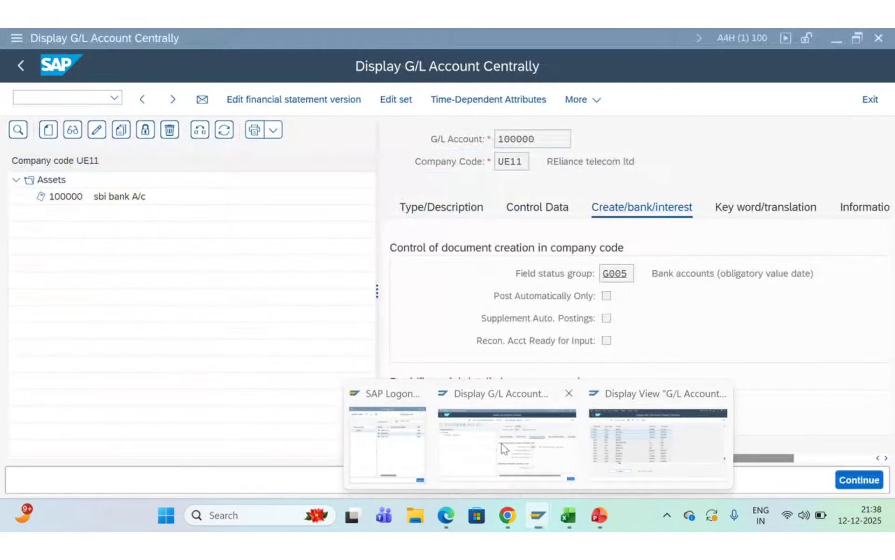
left_click(502, 448)
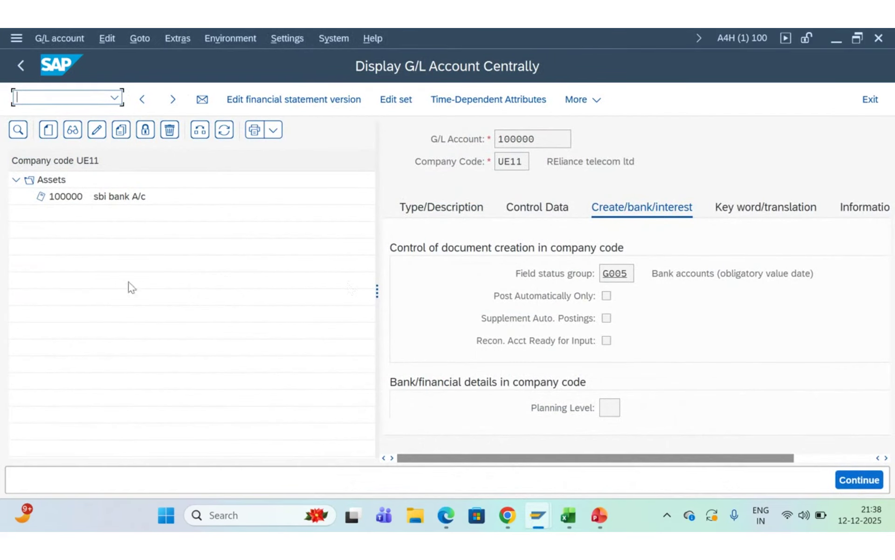
left_click(50, 136)
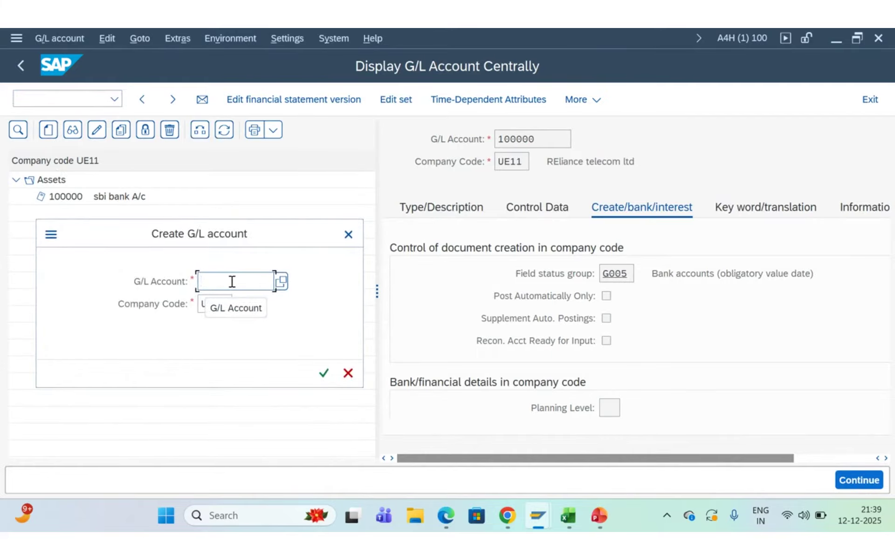
type("4")
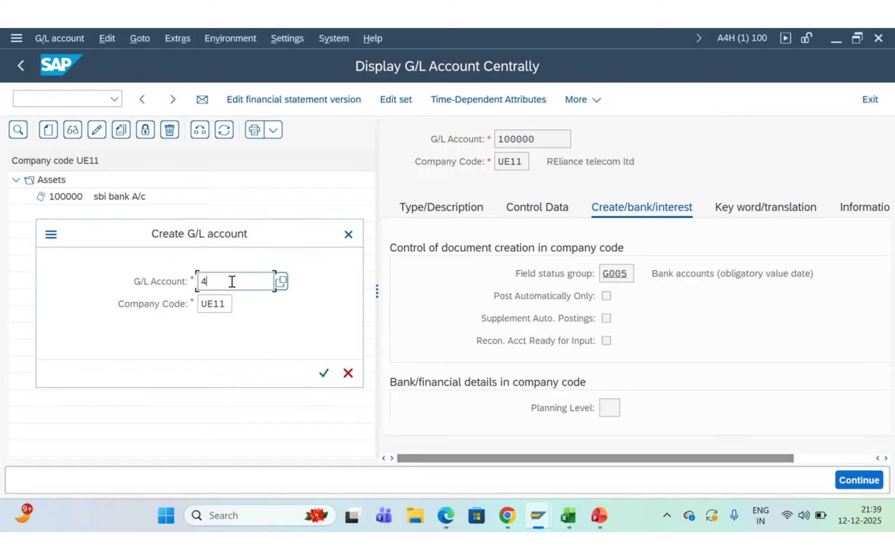
type("00000")
key("Return")
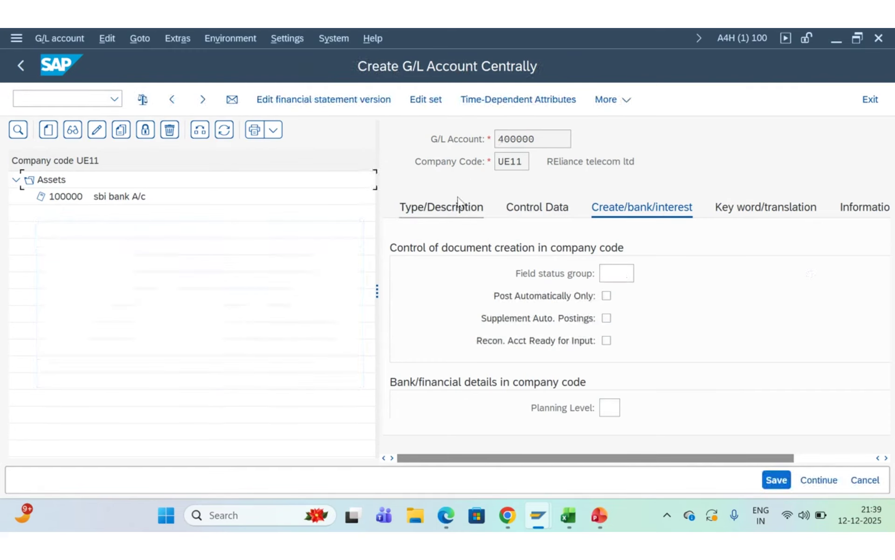
- Set the G/L account type to Nonoperating Expense or Income and the account group to expenses
left_click(449, 211)
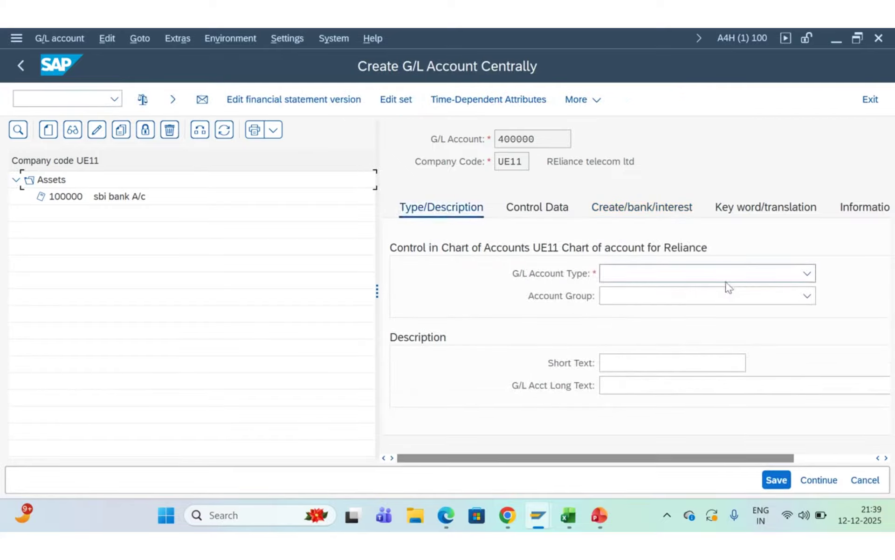
left_click(762, 276)
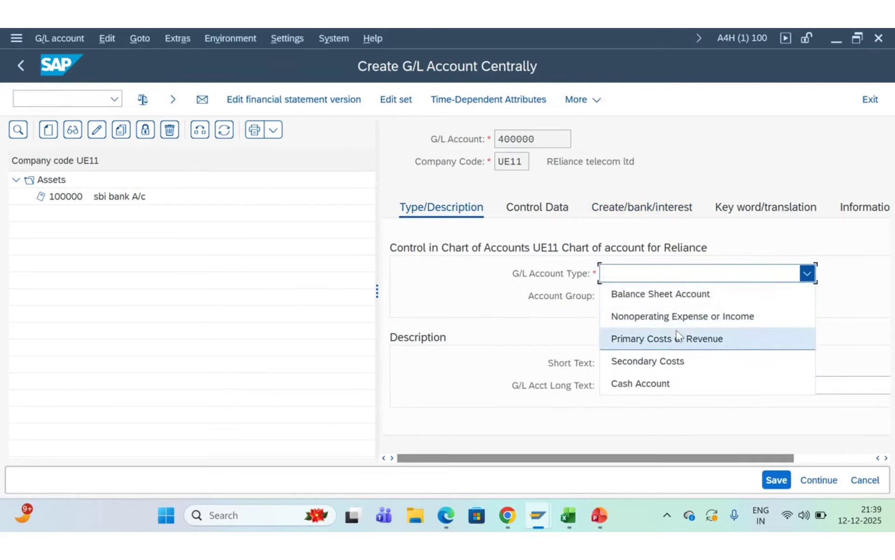
left_click(709, 323)
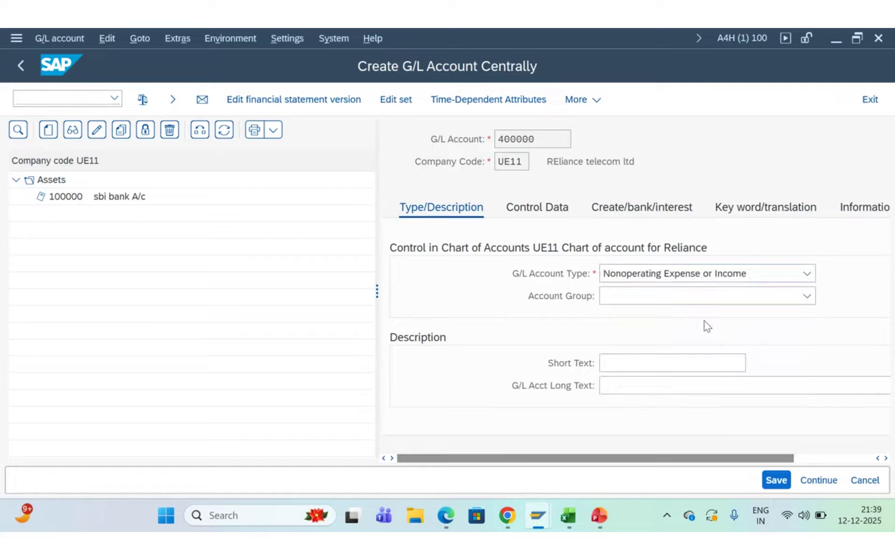
left_click(639, 300)
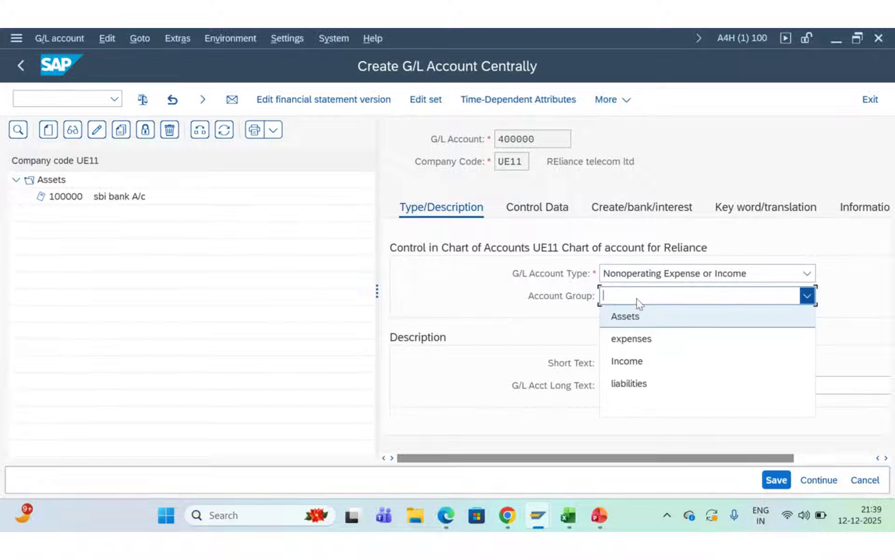
left_click(641, 339)
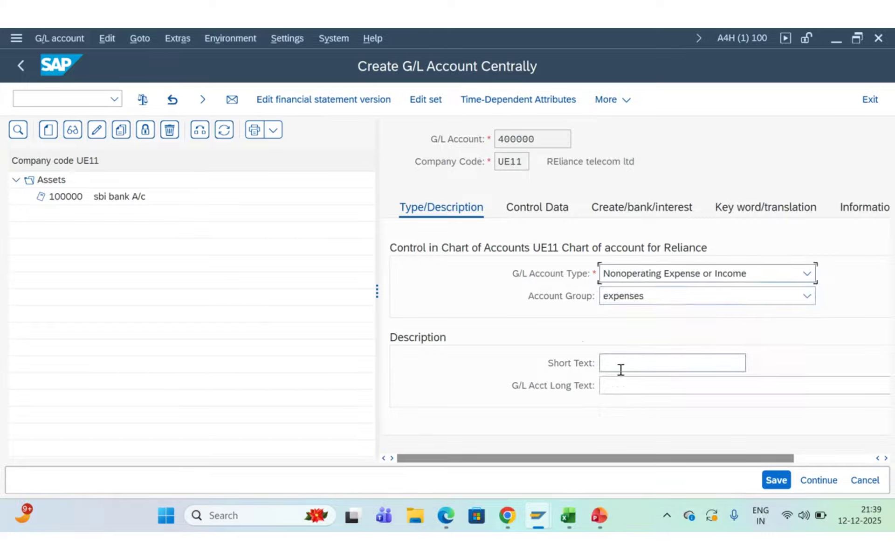
- Enter "print nd stats exps" as the short text and "print nd stats exps a/c" as the G/L account long text
left_click(621, 367)
type("p")
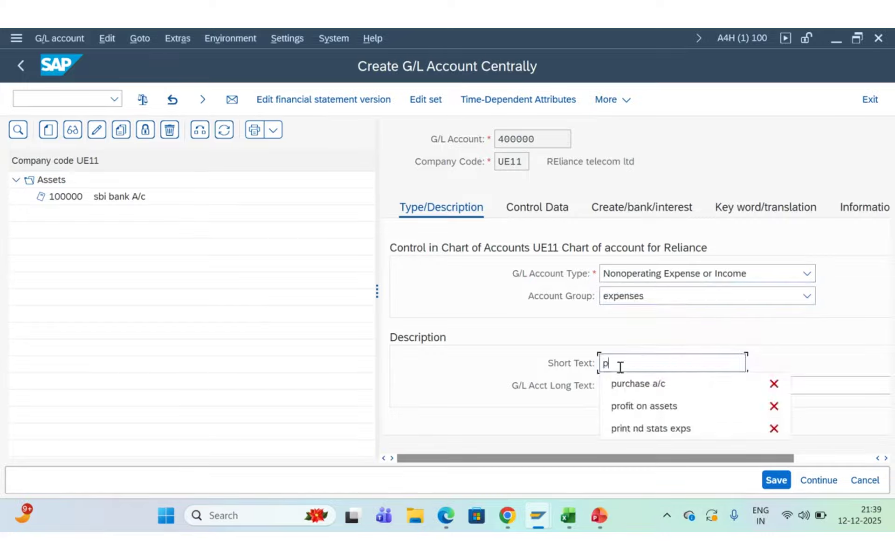
left_click(638, 426)
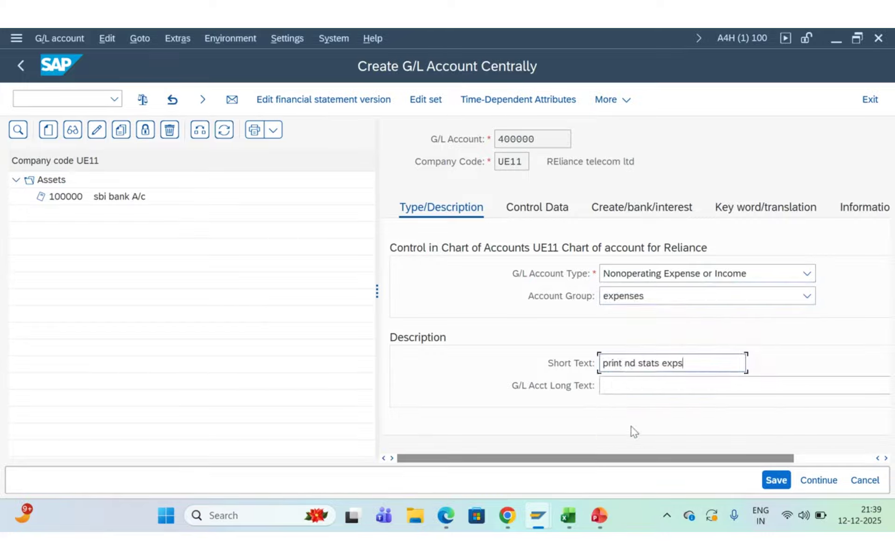
left_click(626, 388)
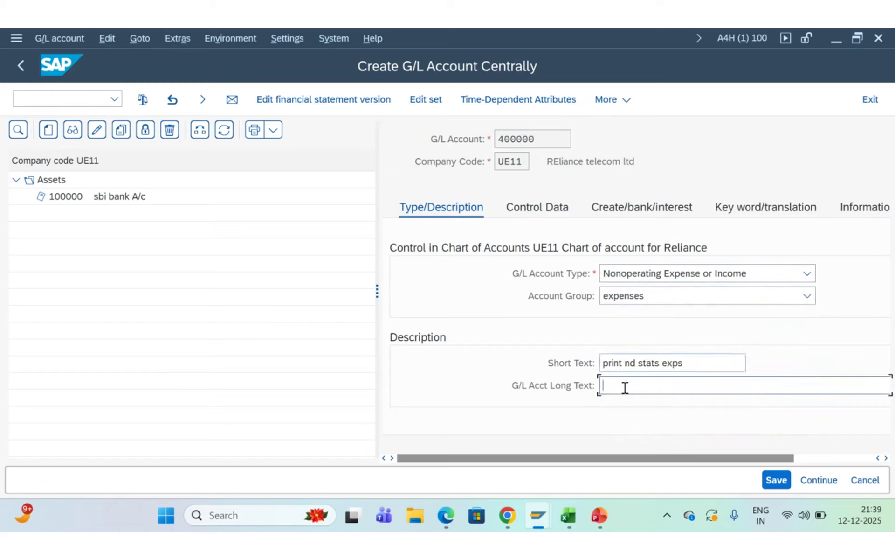
type("p")
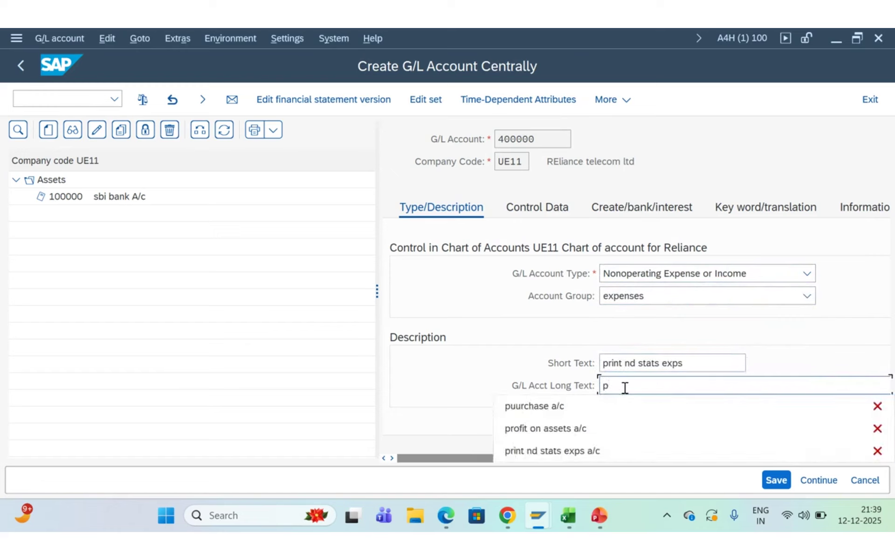
left_click(582, 451)
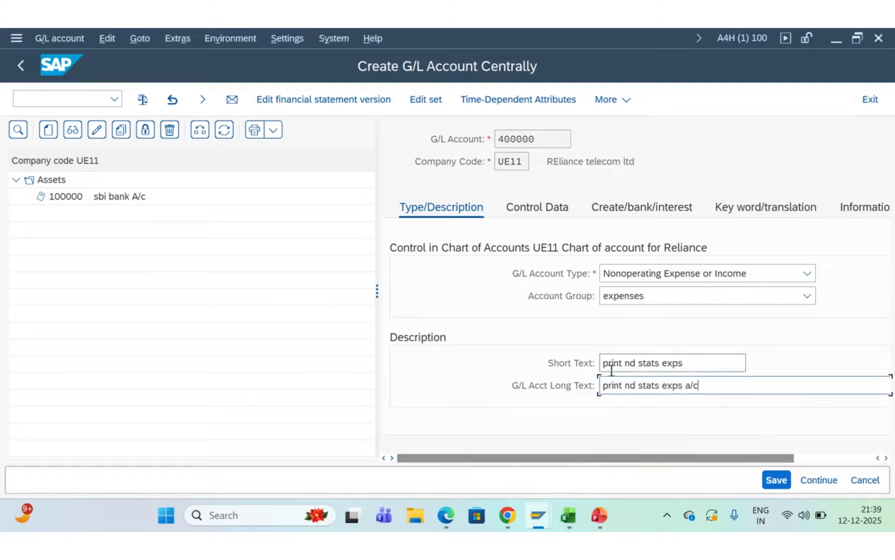
- In the control data of account 400000, set the sort key to 001
left_click(538, 207)
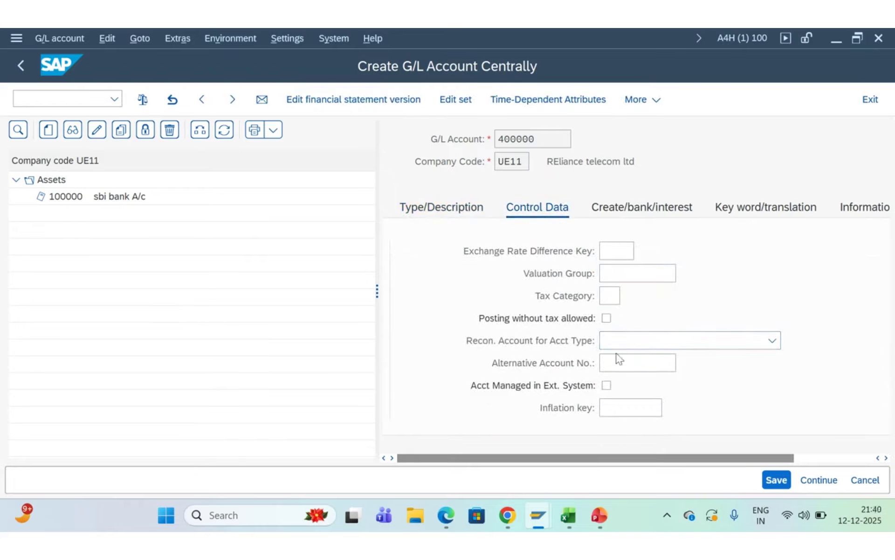
left_click(618, 404)
scroll(617, 404, "down", 4)
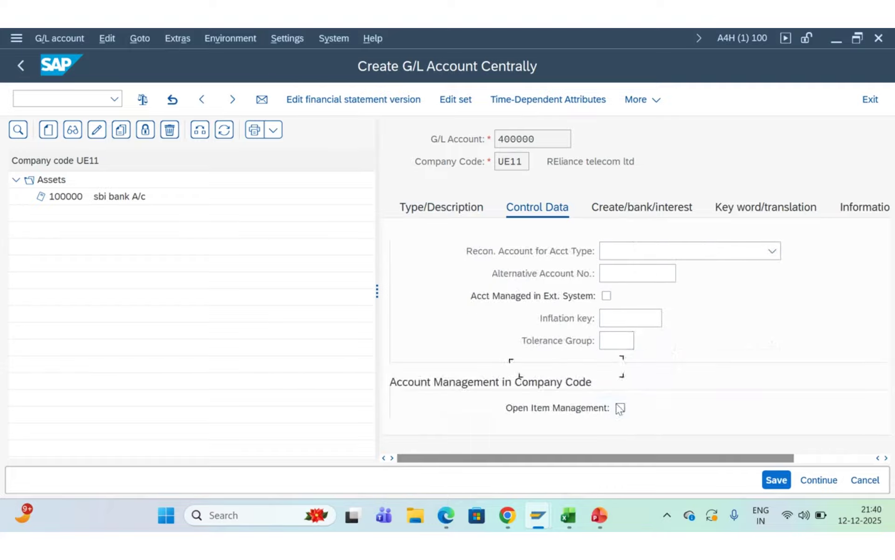
scroll(620, 408, "down", 2)
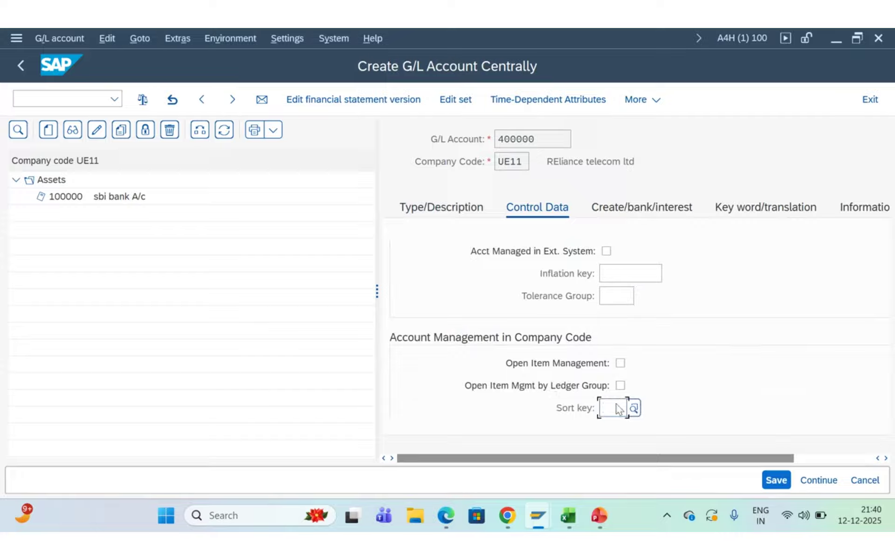
left_click(617, 404)
left_click(624, 428)
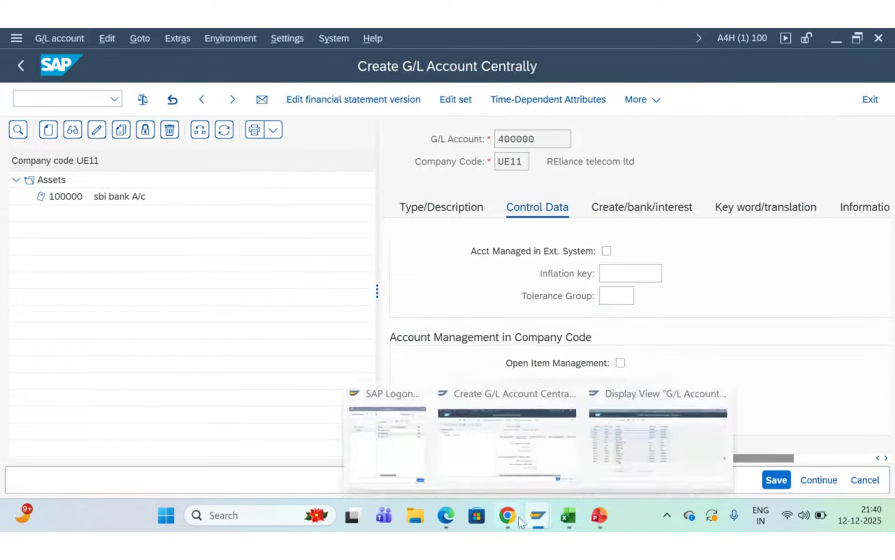
- Switch to the BigBlueButton meeting in the browser to check the public chat, and return to the G/L account creation session
mouse_move(445, 519)
left_click(397, 460)
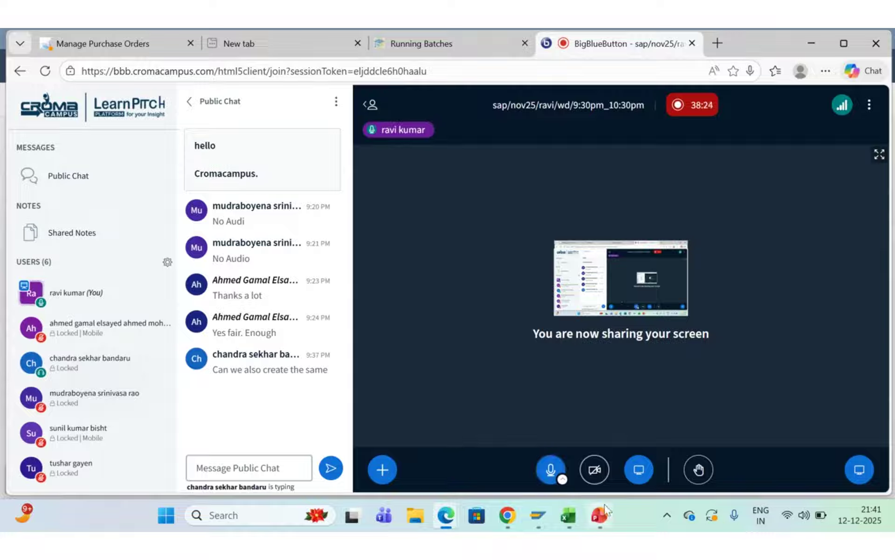
mouse_move(603, 509)
mouse_move(555, 446)
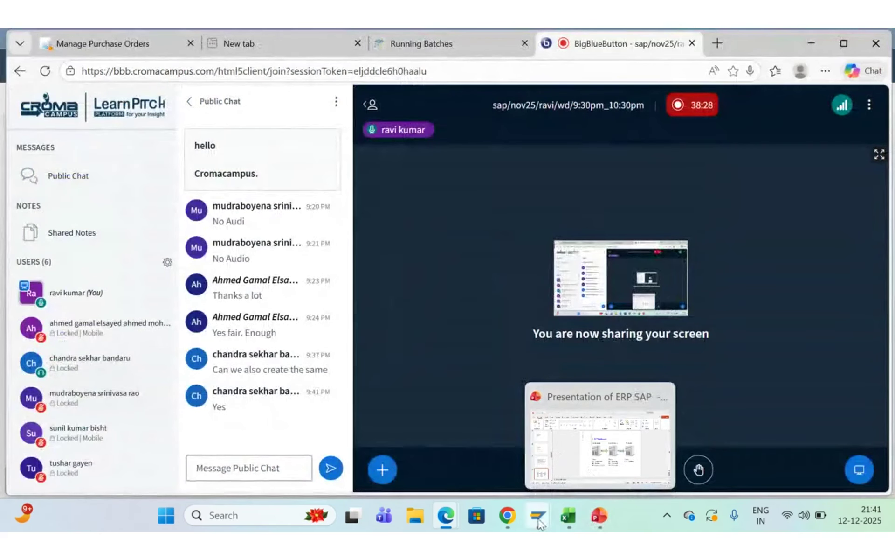
mouse_move(539, 517)
mouse_move(534, 476)
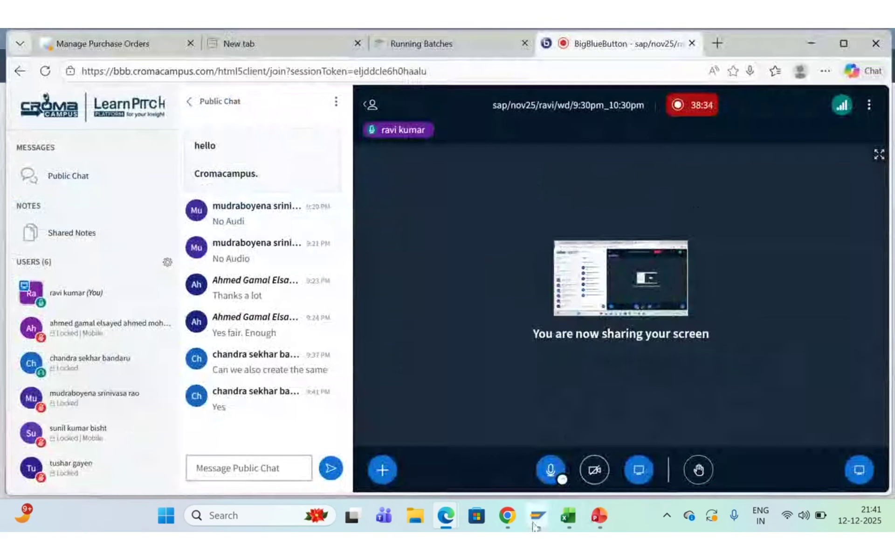
left_click(507, 443)
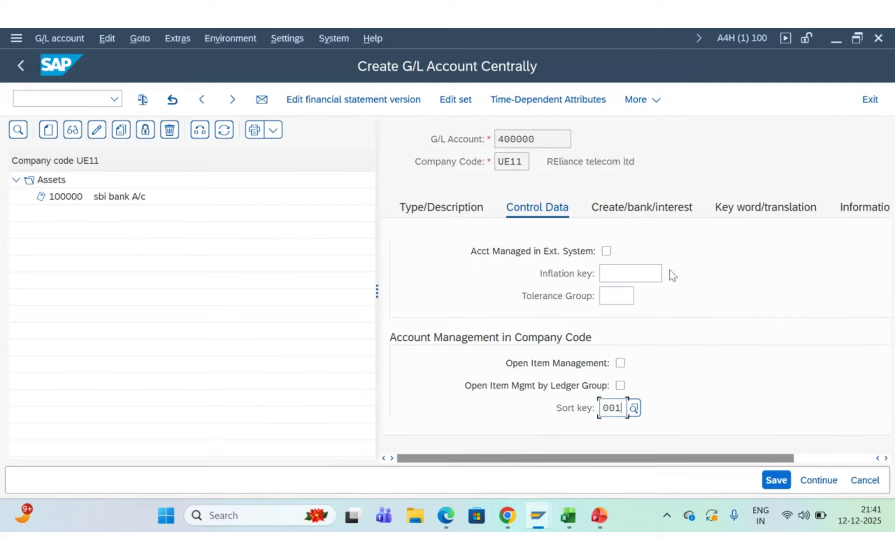
- Assign field status group G001 to account 400000, save it, and expand the Assets group in the account list
left_click(641, 211)
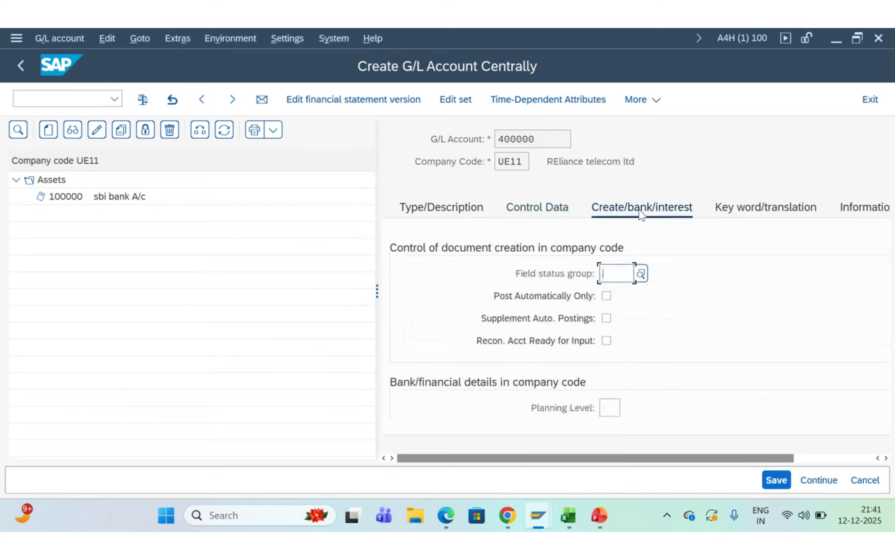
left_click(642, 274)
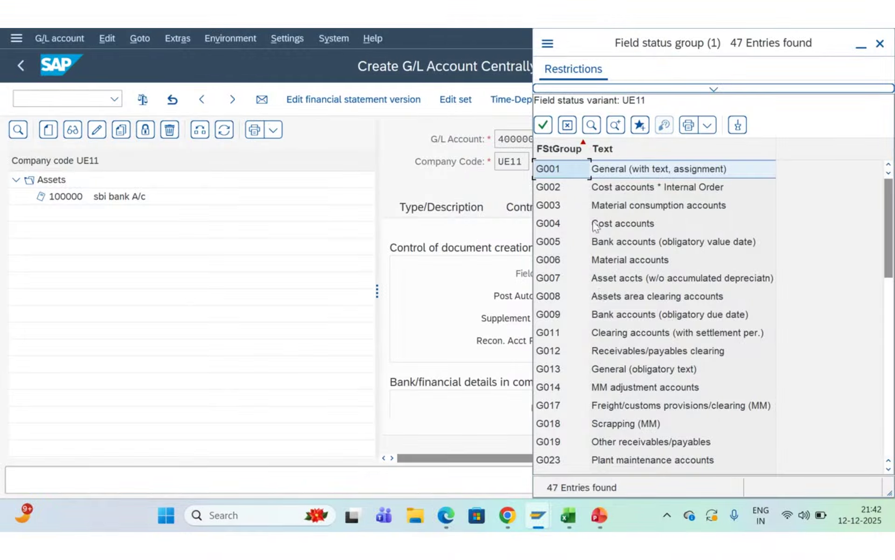
double_click(580, 170)
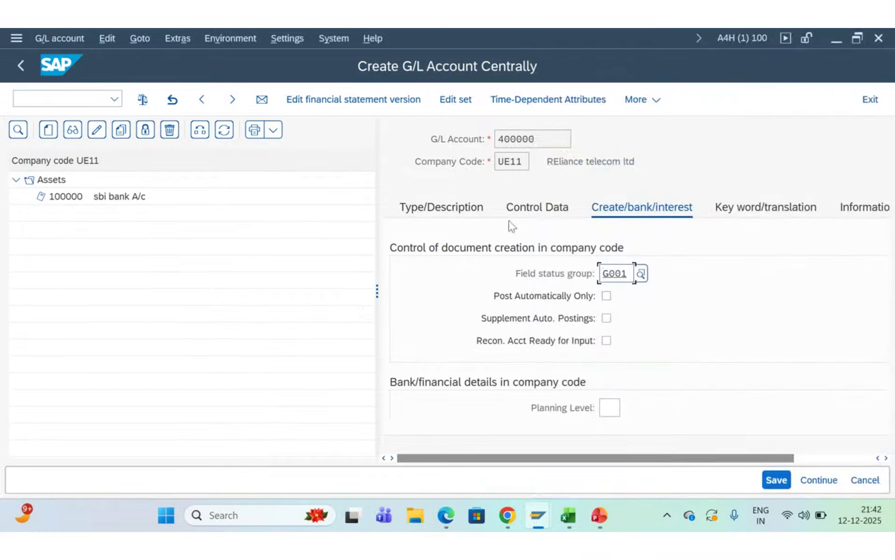
left_click(774, 480)
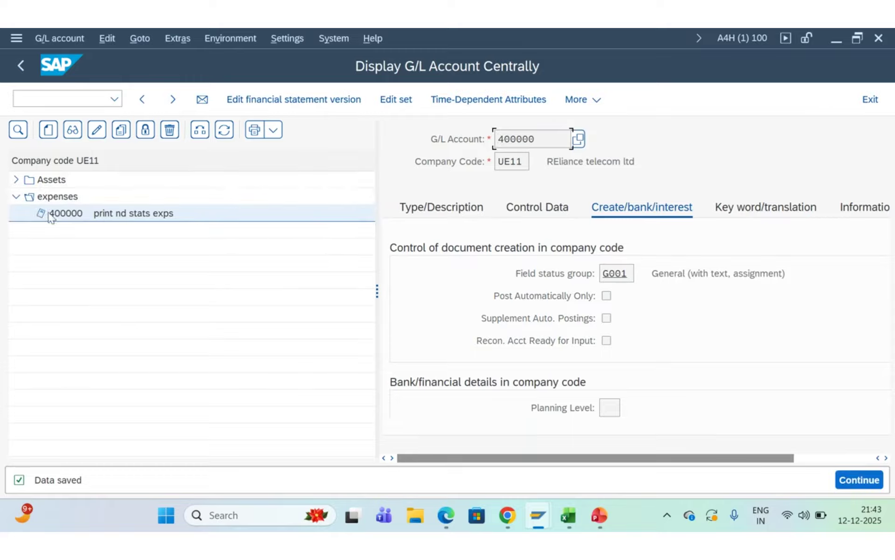
left_click(16, 179)
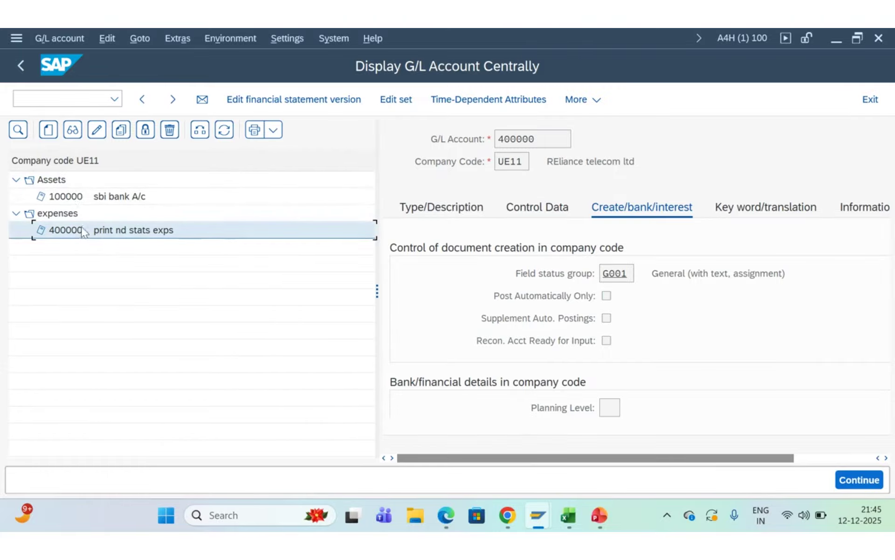
- Leave G/L account maintenance and open FB50 - Enter G/L Account Document from General Ledger document entry
left_click(25, 72)
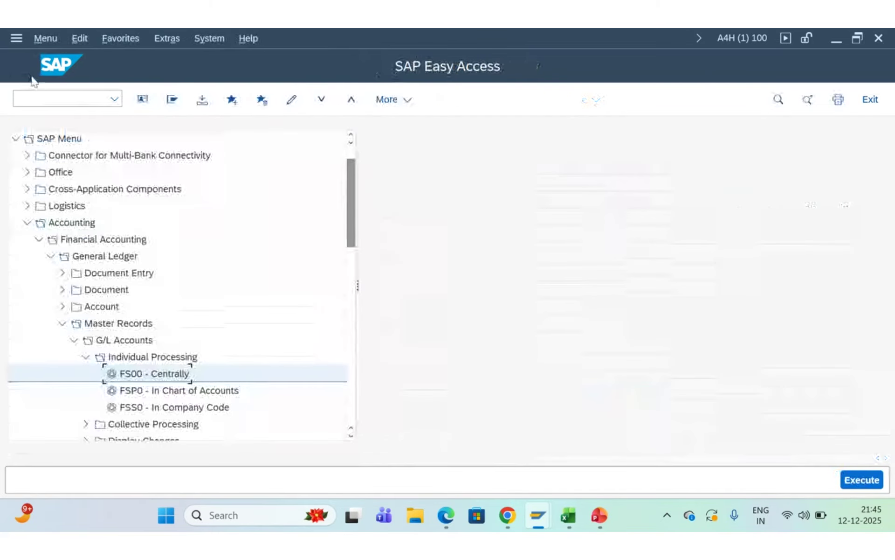
left_click(86, 358)
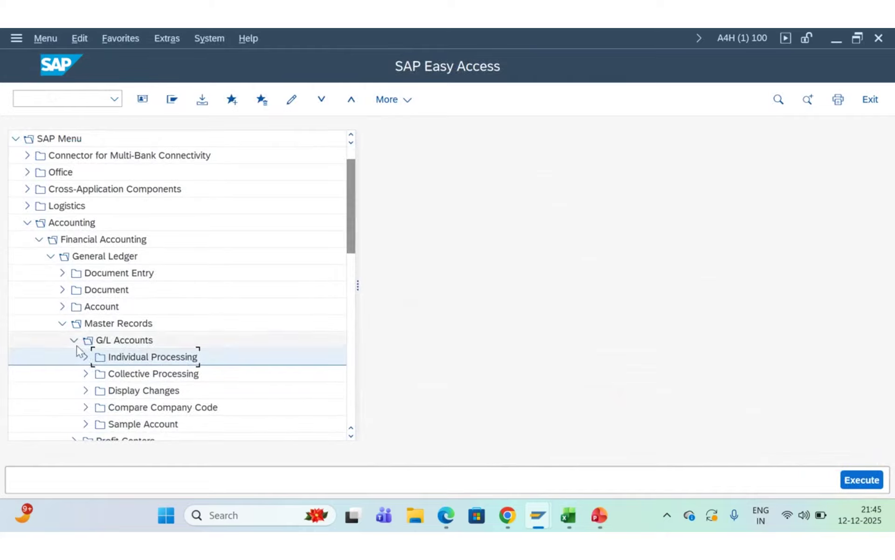
left_click(74, 340)
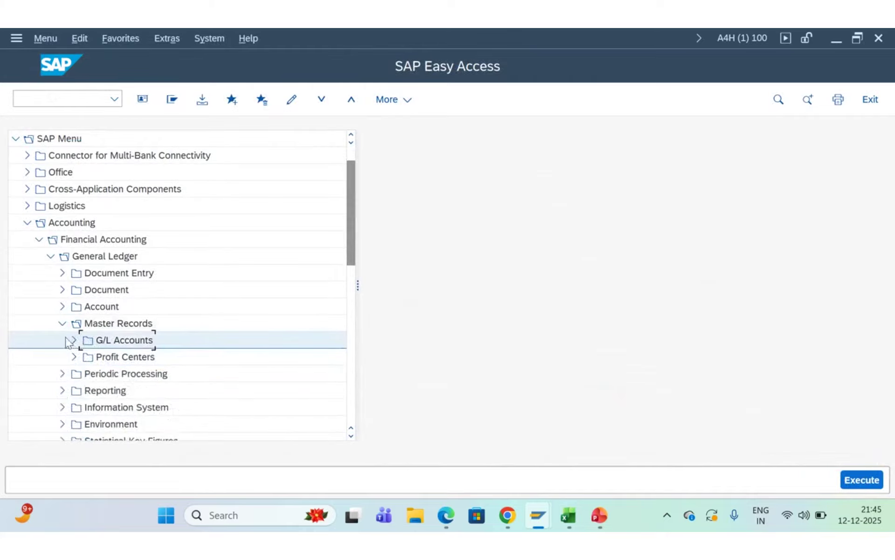
left_click(63, 324)
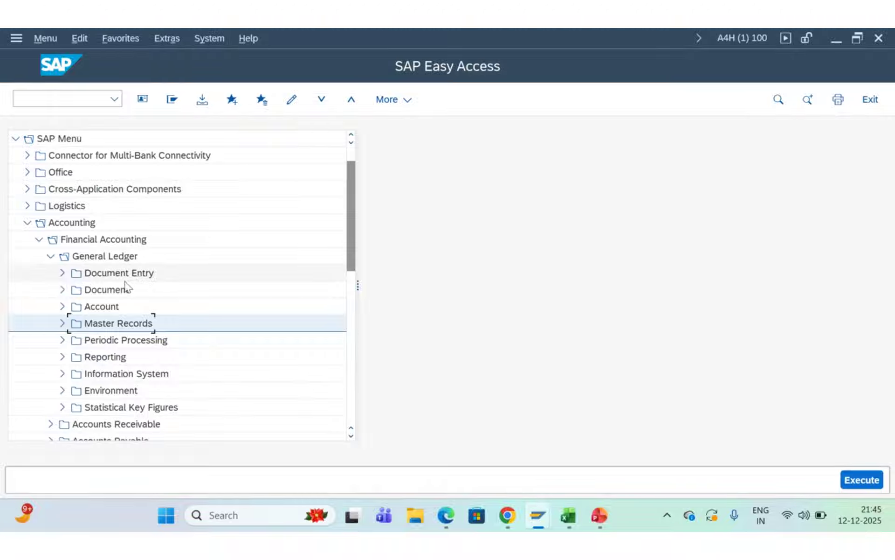
left_click(63, 273)
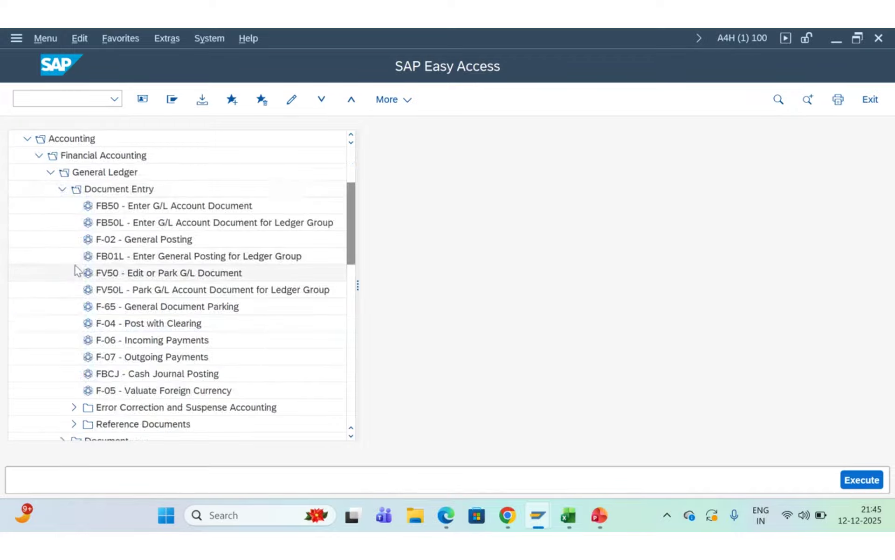
left_click(114, 213)
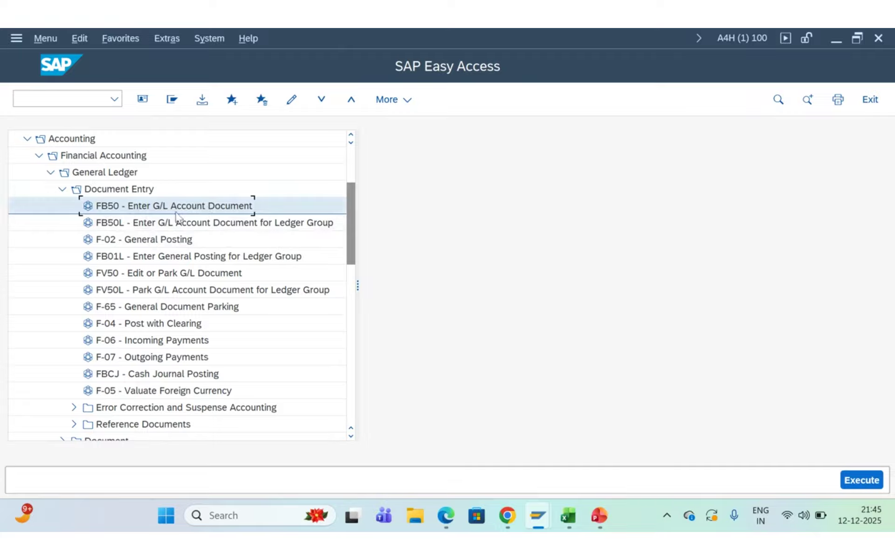
left_click(157, 245)
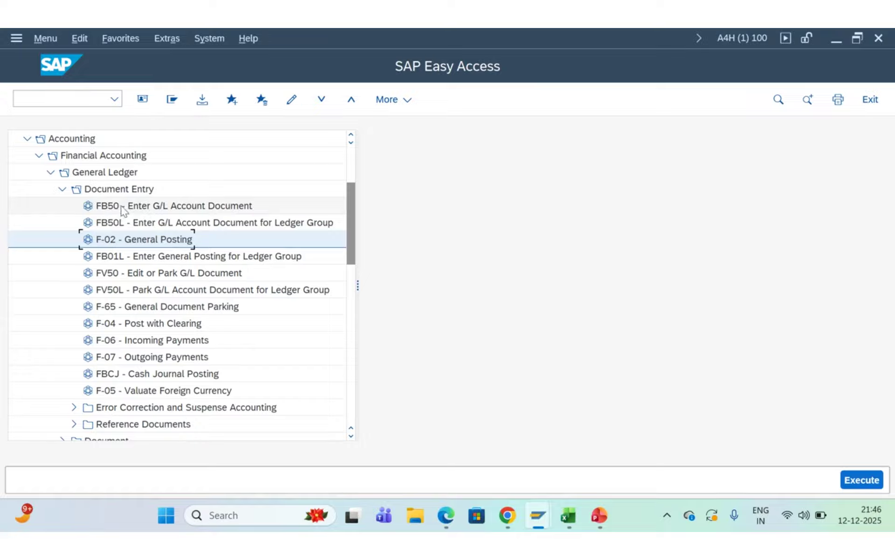
double_click(143, 206)
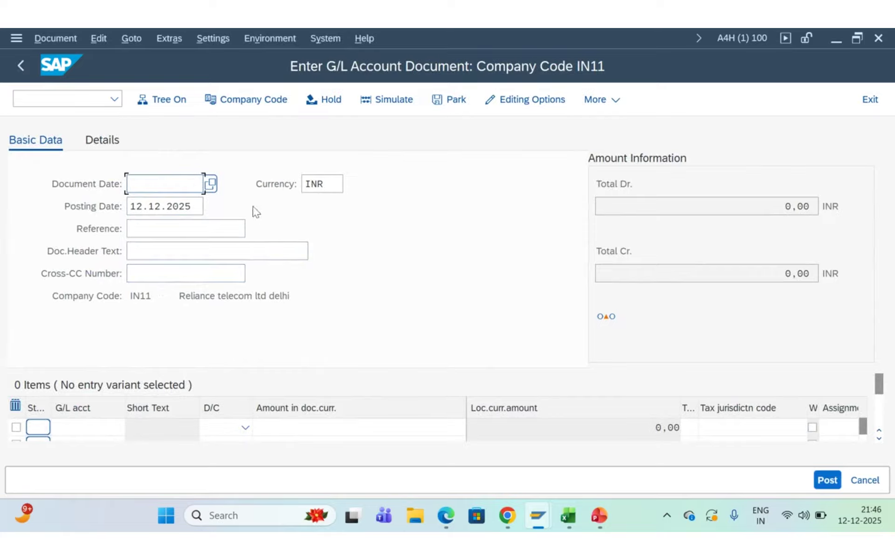
- Change the company code for the G/L document entry to UE11
left_click(251, 106)
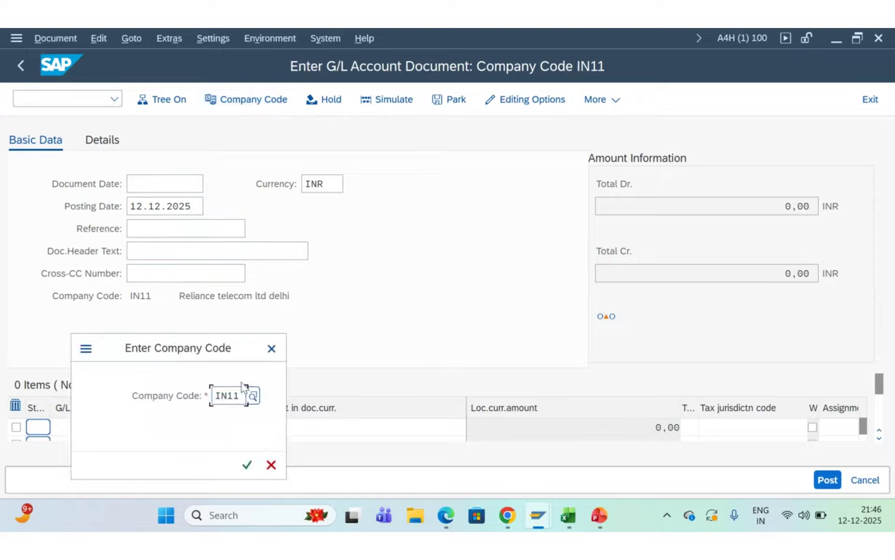
key("Delete")
key("Delete")
key("Delete")
key("Delete")
type("ue1")
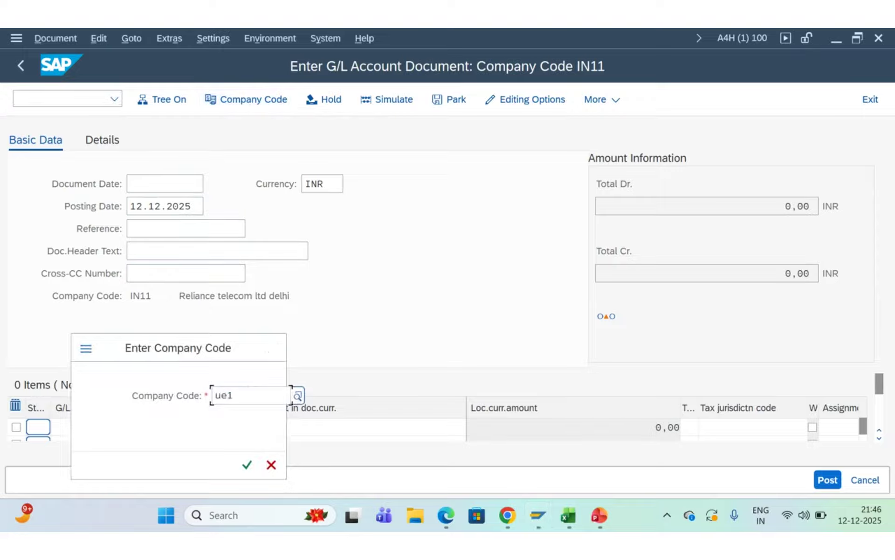
type("1")
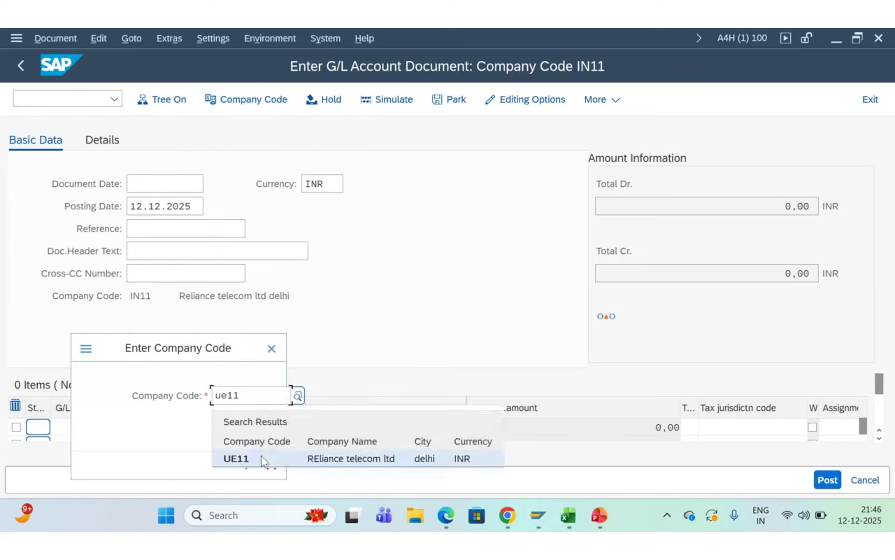
left_click(261, 457)
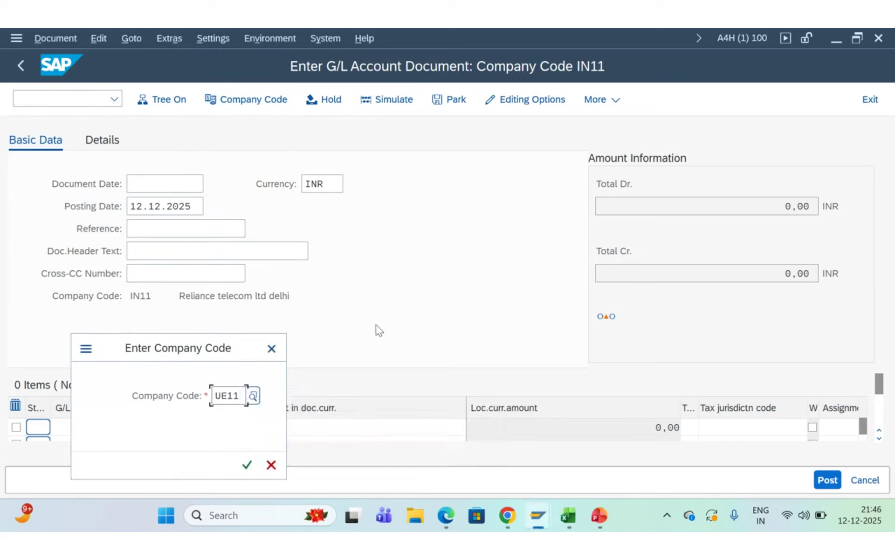
key("Return")
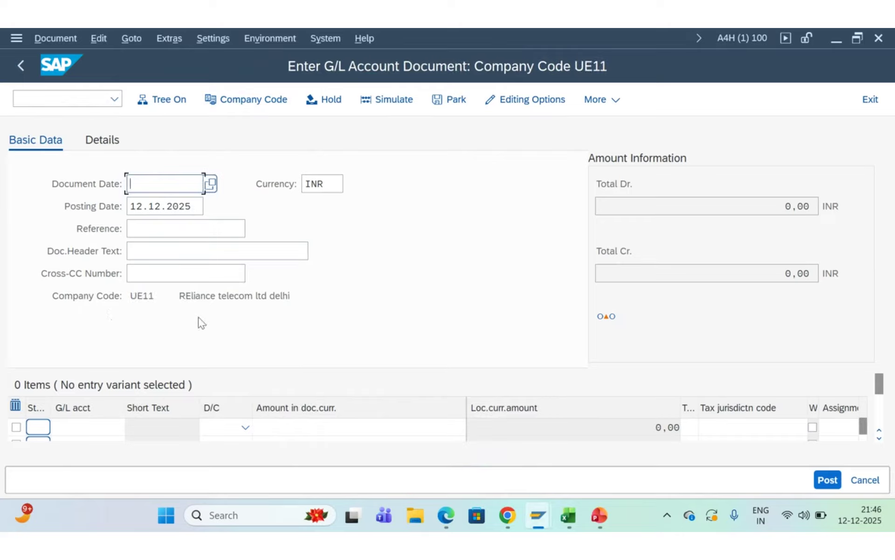
- Set the document date to 12.12.2025 and the document header text to "print nd stats exps paid"
left_click(210, 186)
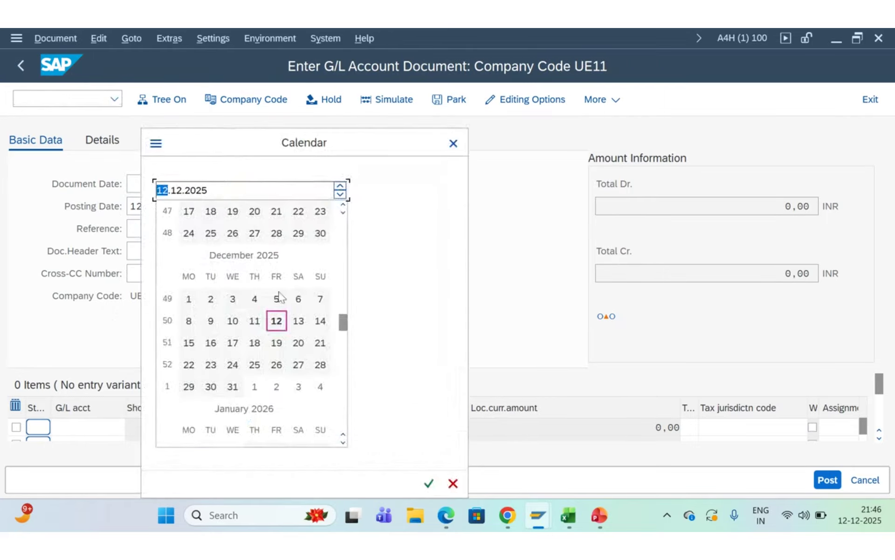
left_click(277, 321)
double_click(276, 321)
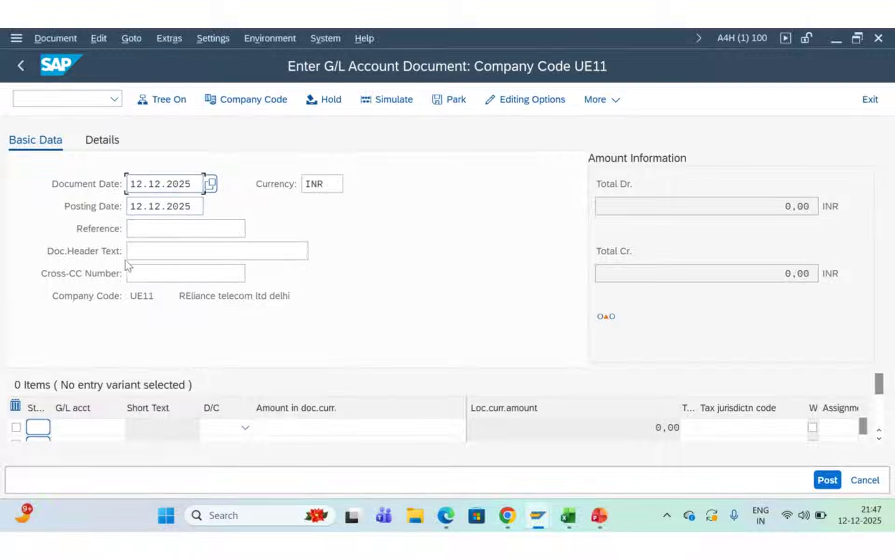
left_click(147, 254)
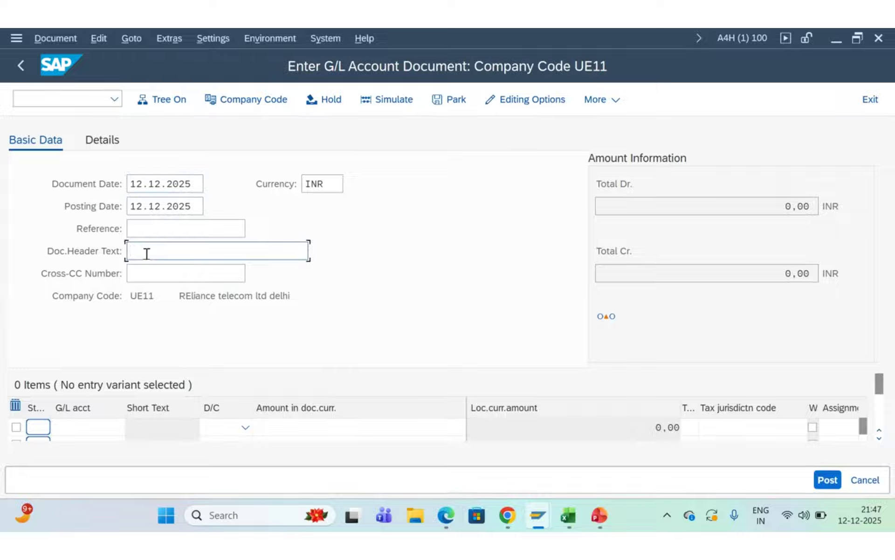
type("p")
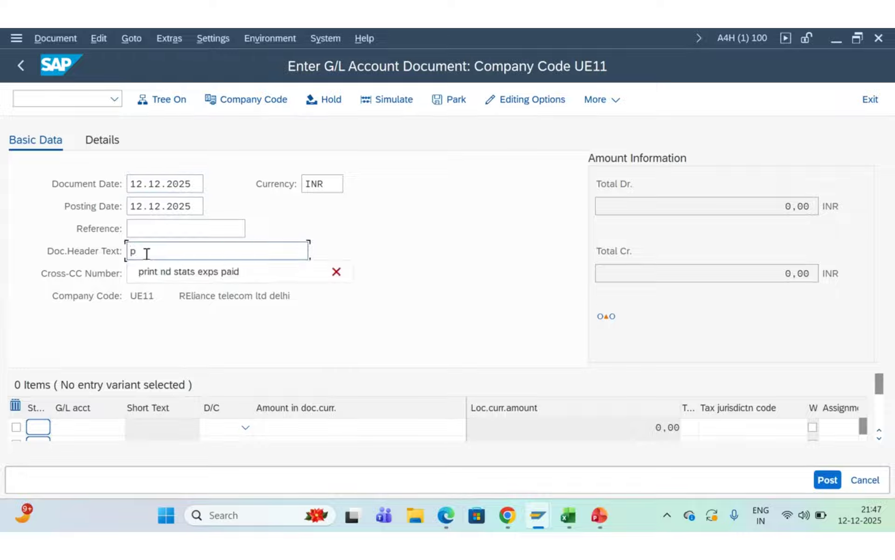
left_click(168, 273)
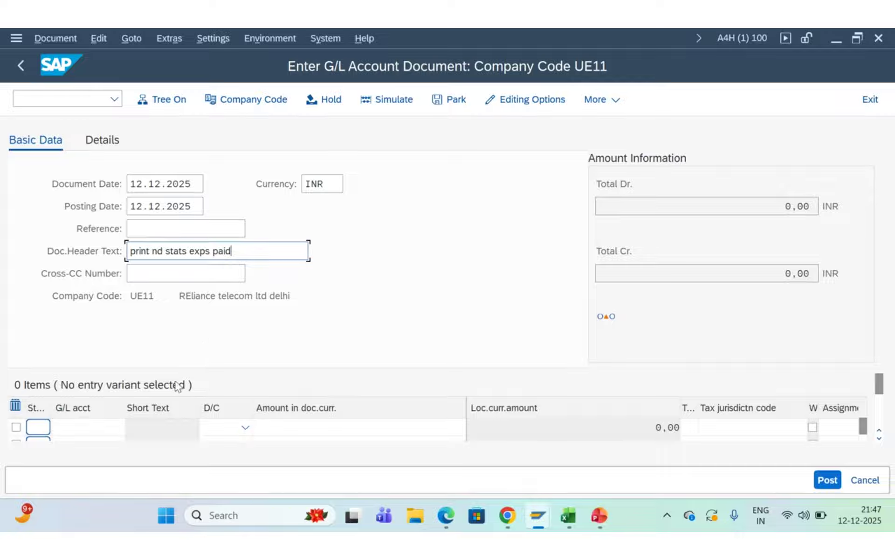
- In the first line item, choose printing and stationery expense account 400000 and mark it as Debit
left_click(84, 427)
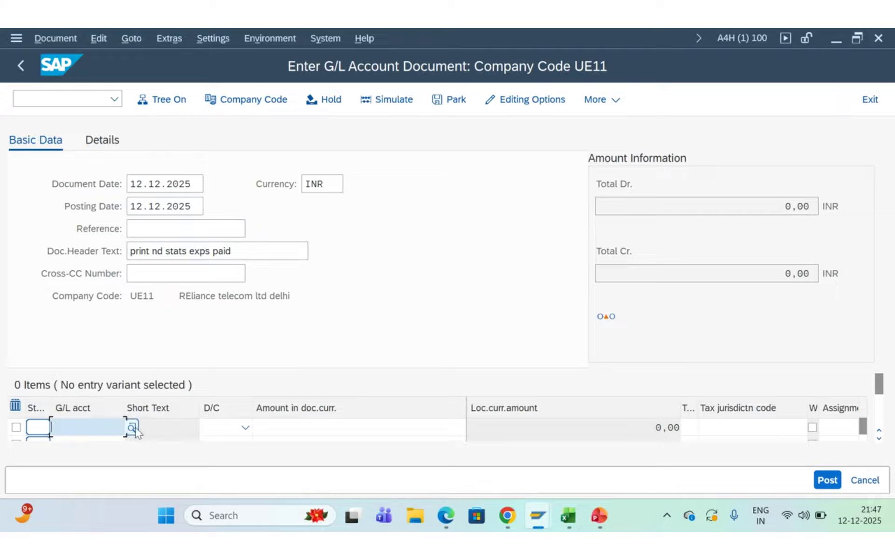
left_click(134, 428)
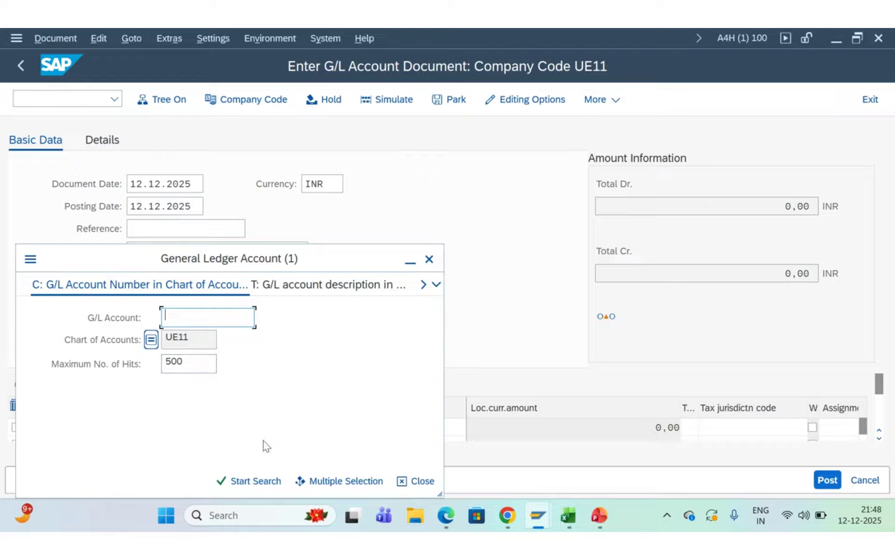
left_click(248, 484)
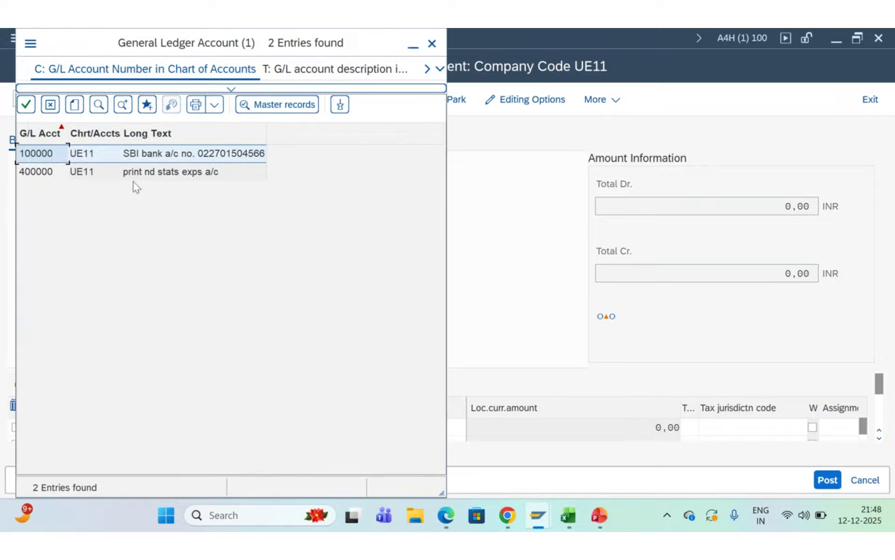
double_click(156, 176)
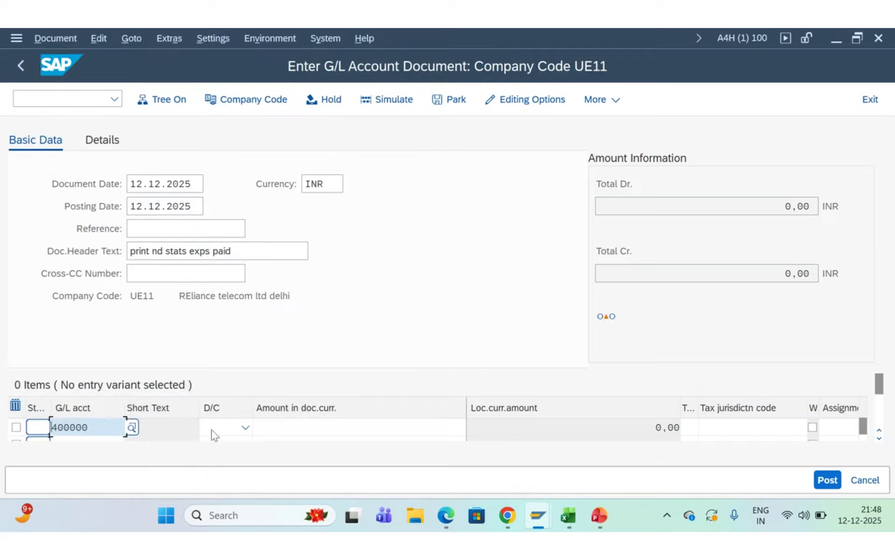
left_click(245, 428)
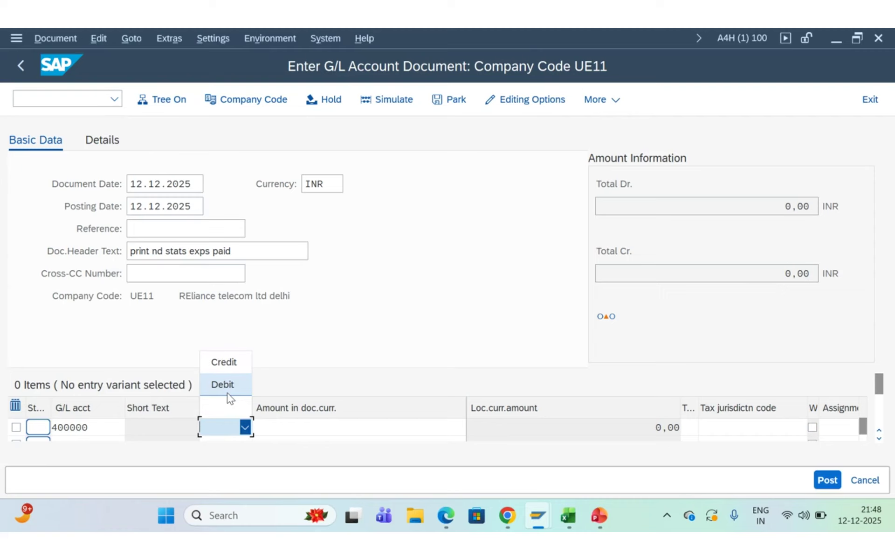
left_click(228, 394)
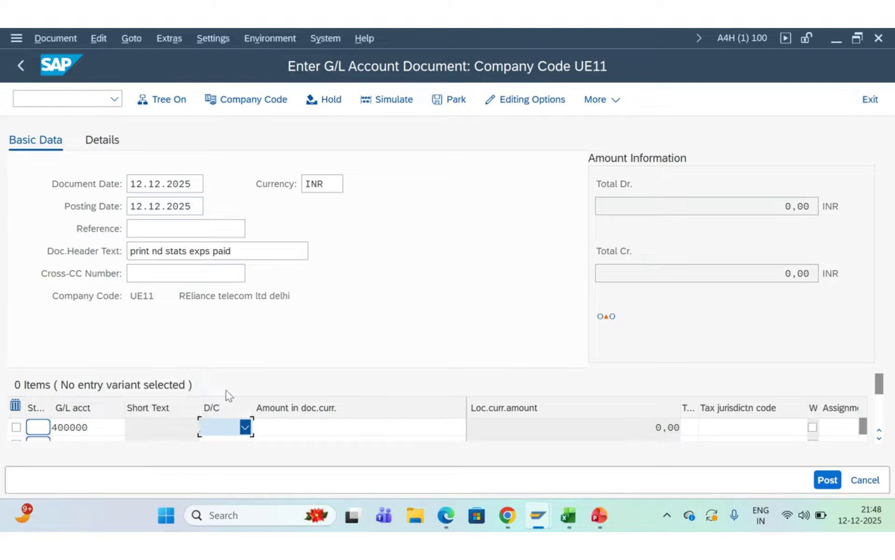
- Enter 15000 as the debit line's document currency amount and "print nd stays exps paid" as its item text
left_click(386, 425)
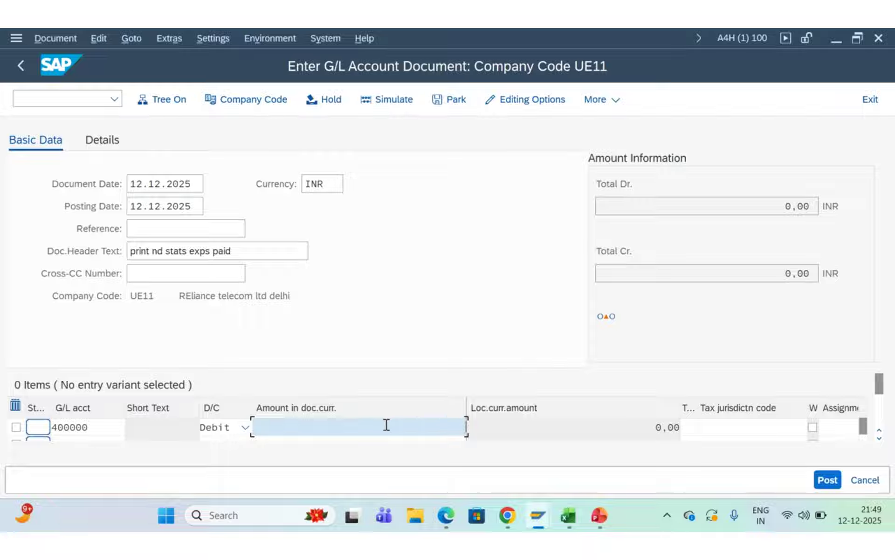
type("15000")
key("Tab")
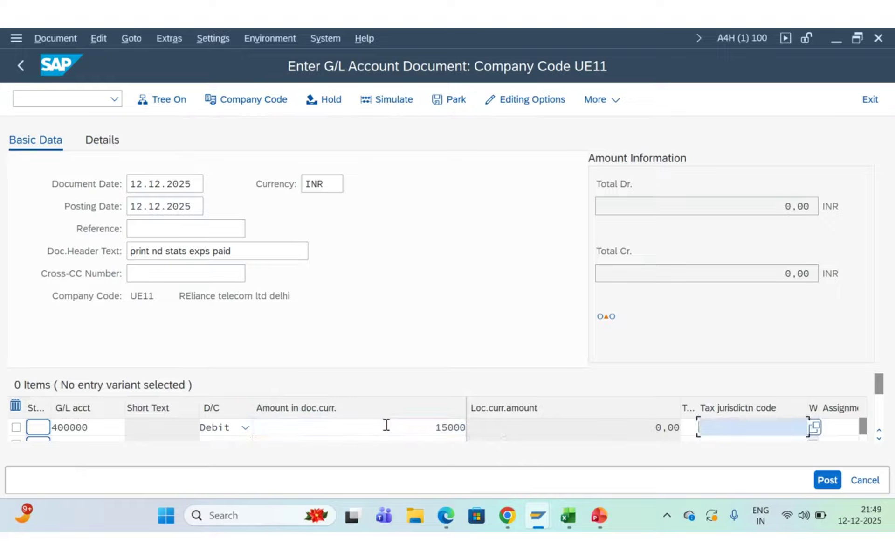
key("Tab")
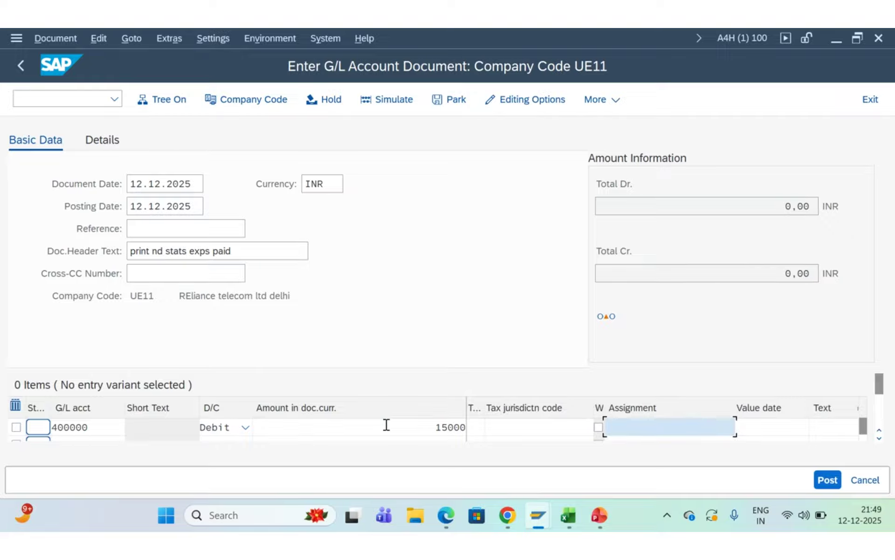
key("Tab")
key("Tab")
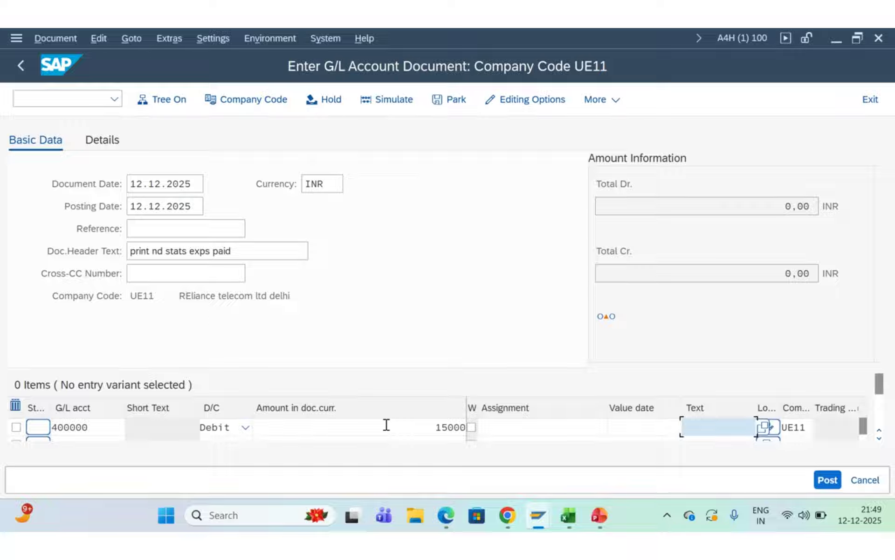
type("p")
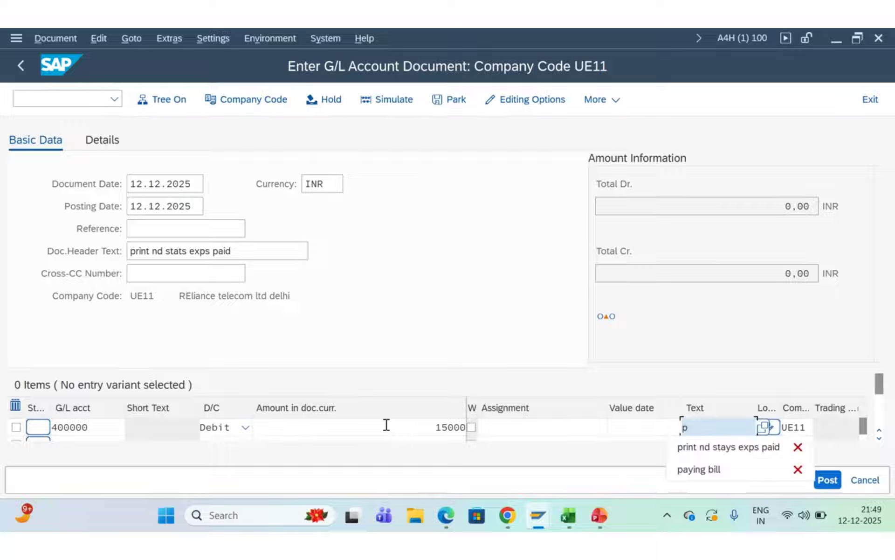
left_click(740, 447)
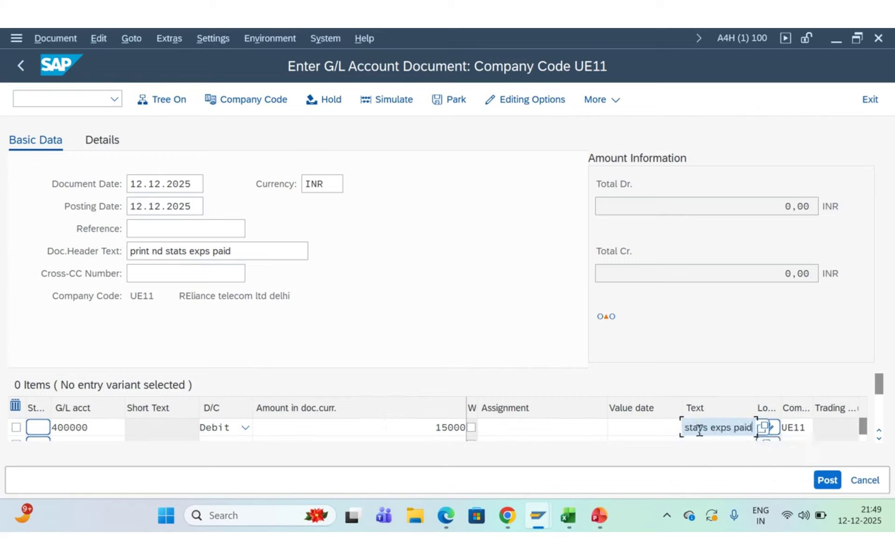
- In the second line item, choose the SBI bank account 100000 and mark it as Credit
left_click(99, 437)
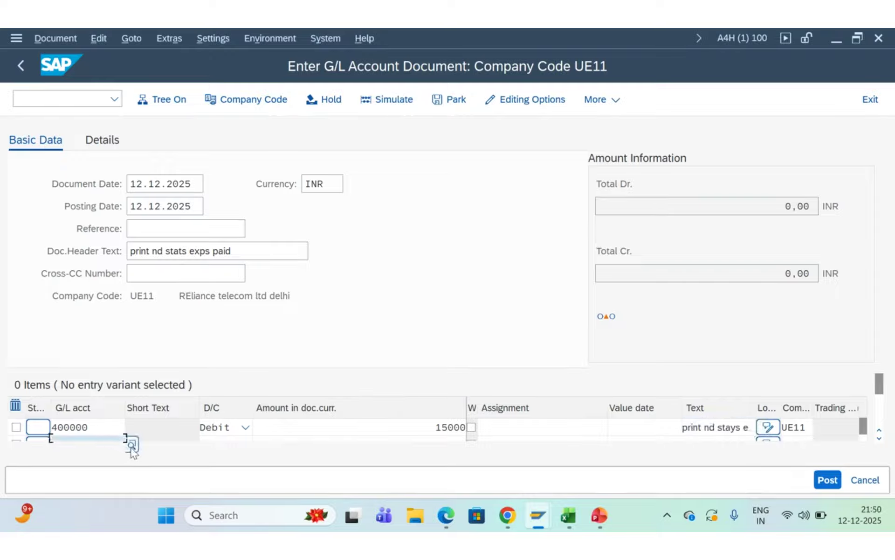
left_click(132, 445)
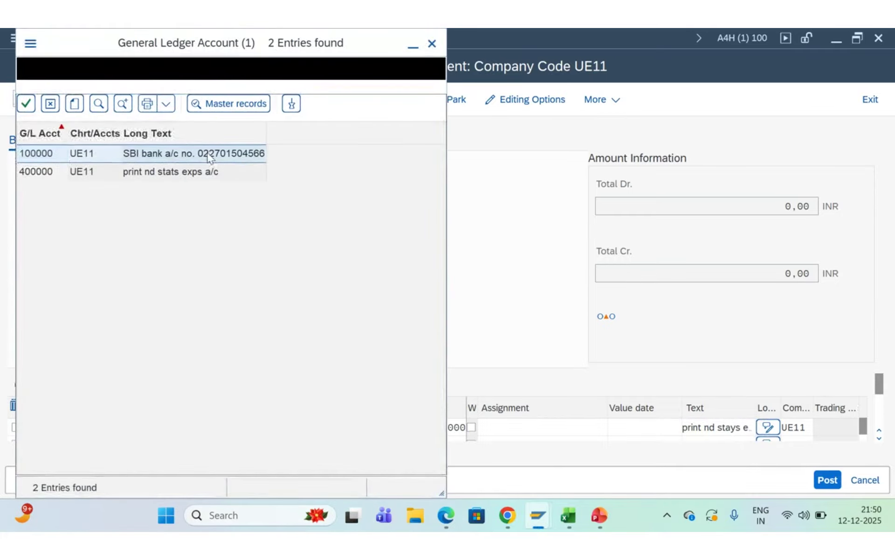
double_click(210, 158)
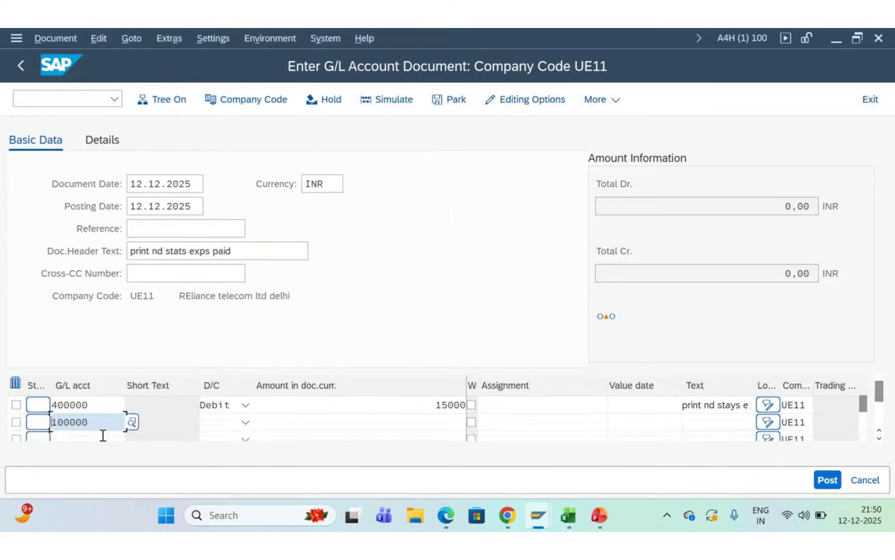
left_click(245, 422)
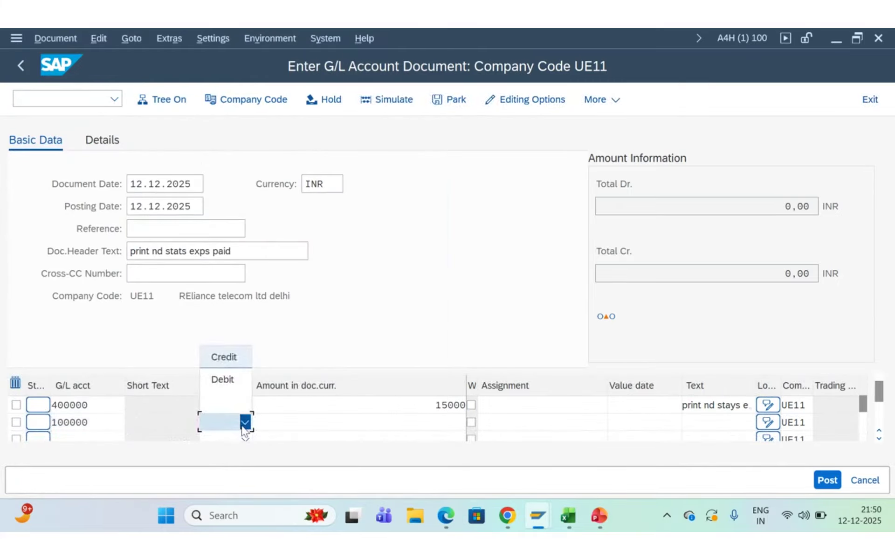
left_click(228, 357)
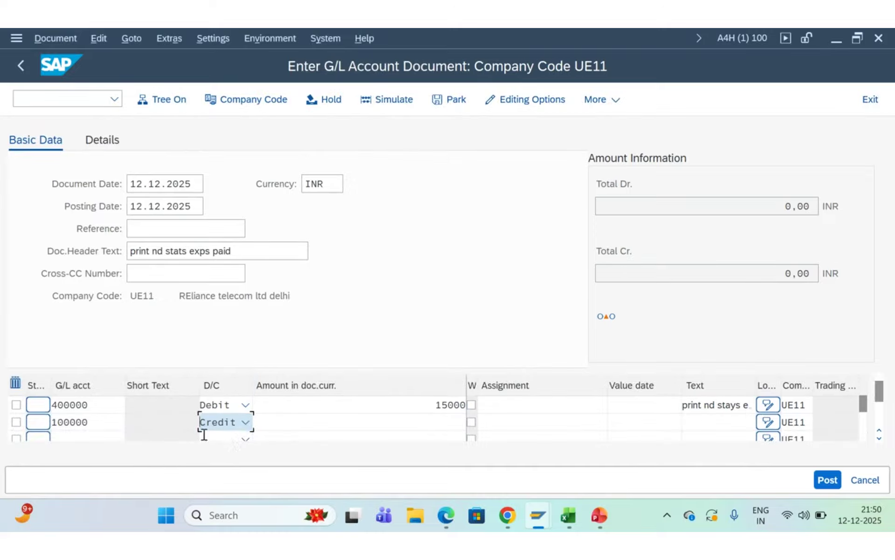
- Enter "*" as the credit line's amount and "+" as its item text, and simulate the document
left_click(423, 422)
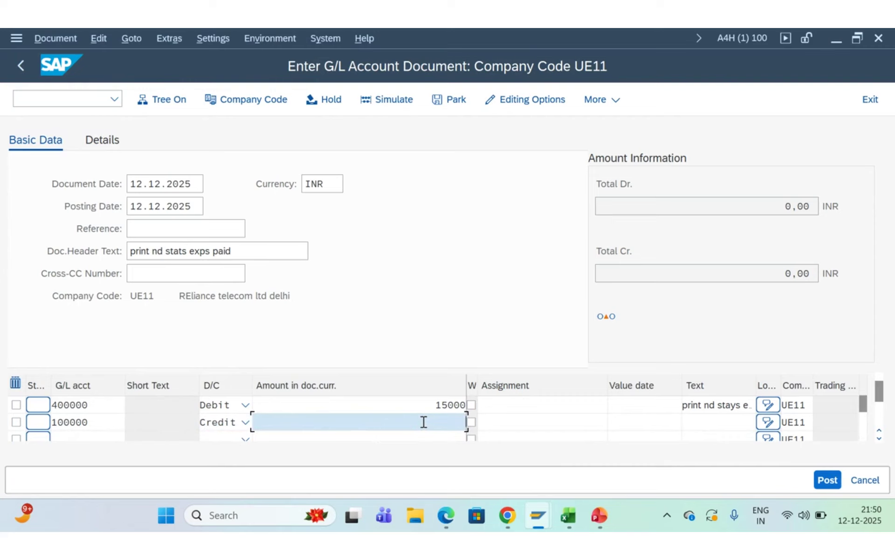
type("*")
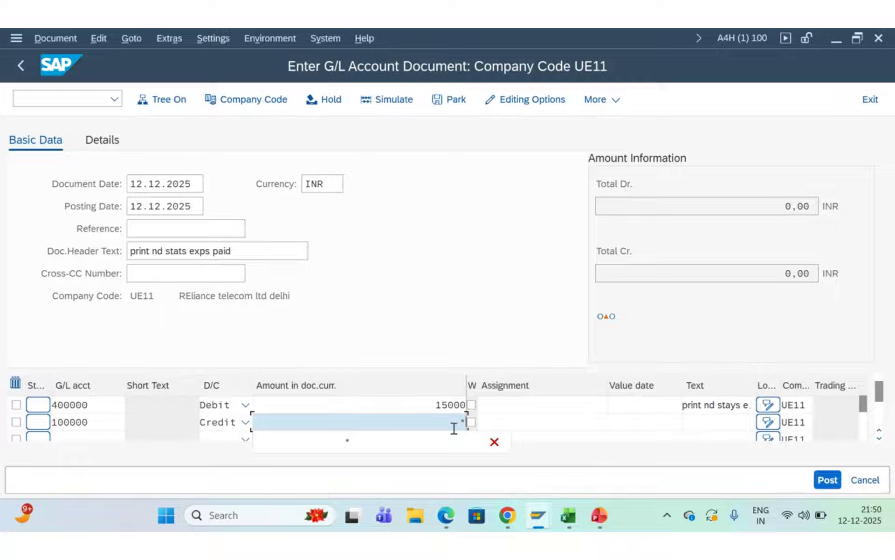
left_click(713, 424)
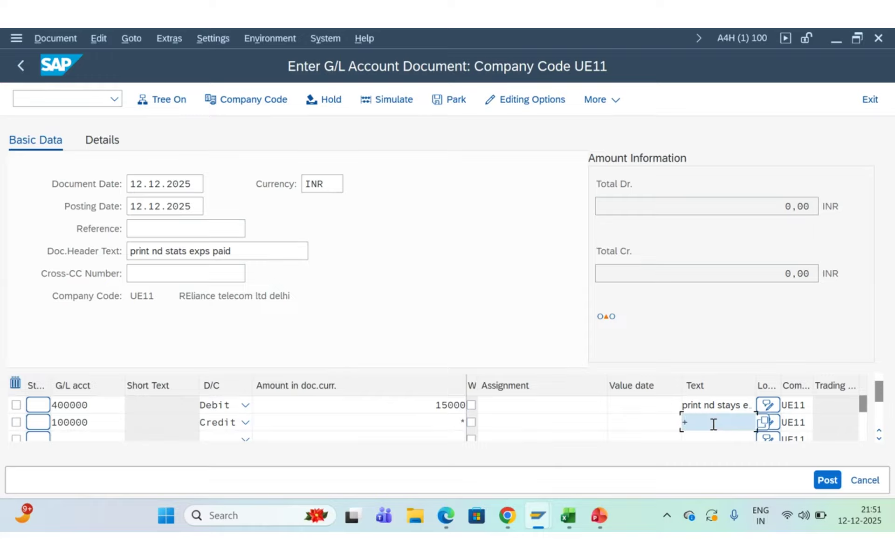
key("Return")
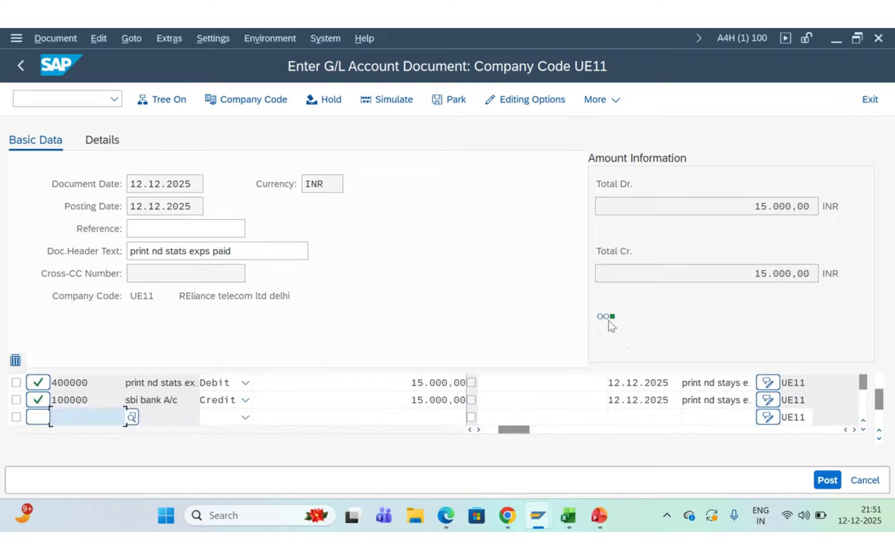
mouse_move(614, 321)
left_click(394, 100)
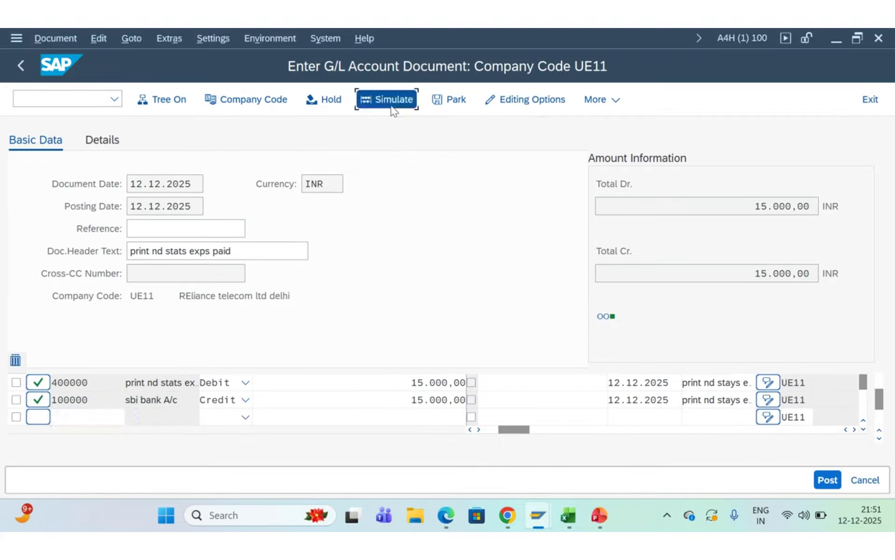
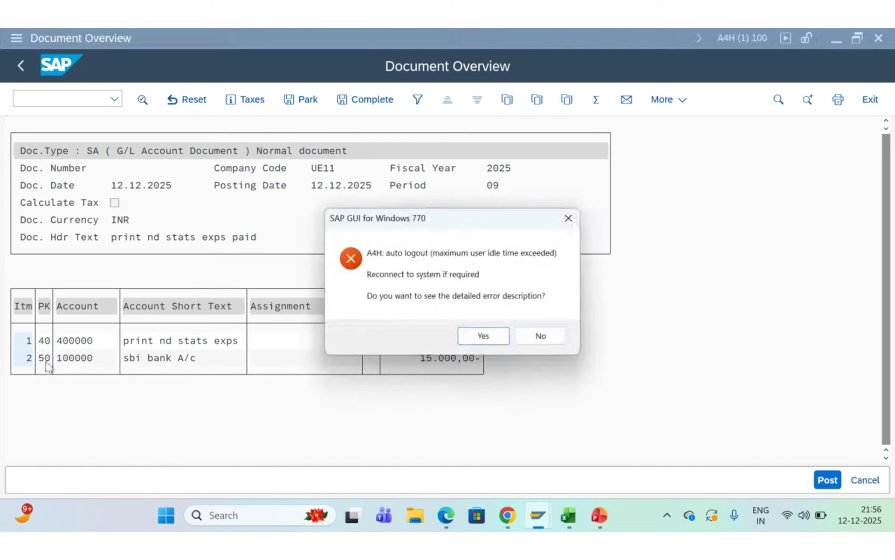
- Dismiss the automatic logout error with its details, and reopen the S4HANA connection from SAP Logon
left_click(496, 336)
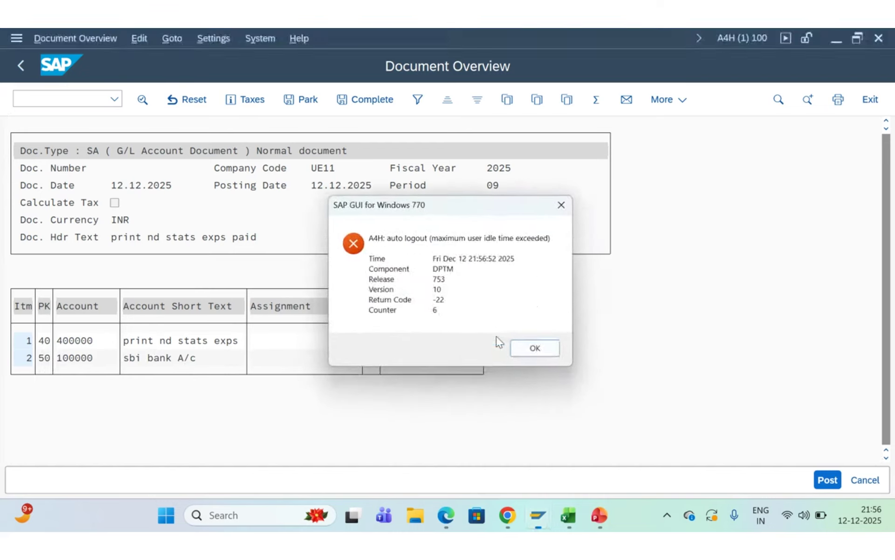
left_click(536, 356)
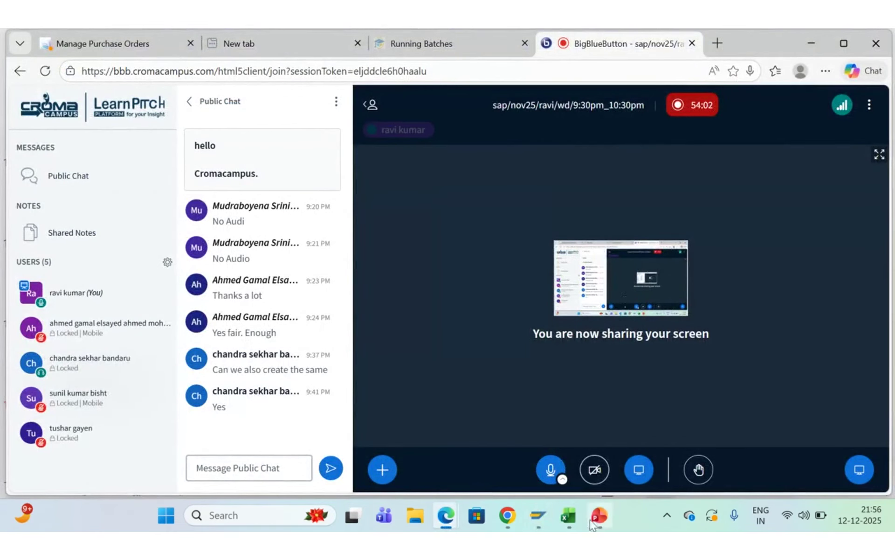
mouse_move(550, 513)
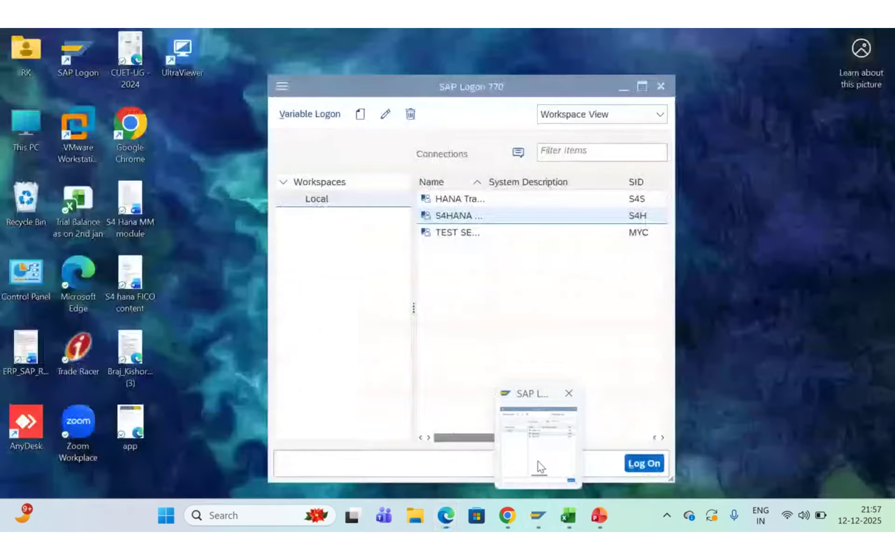
left_click(541, 466)
double_click(459, 215)
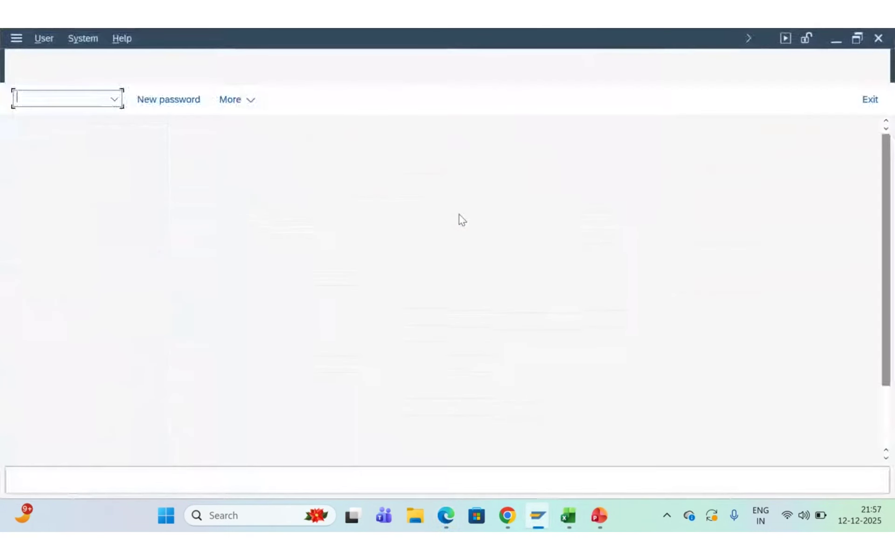
- Log on to client 100 with the saved user ID and the account password, and close the information message
left_click(175, 182)
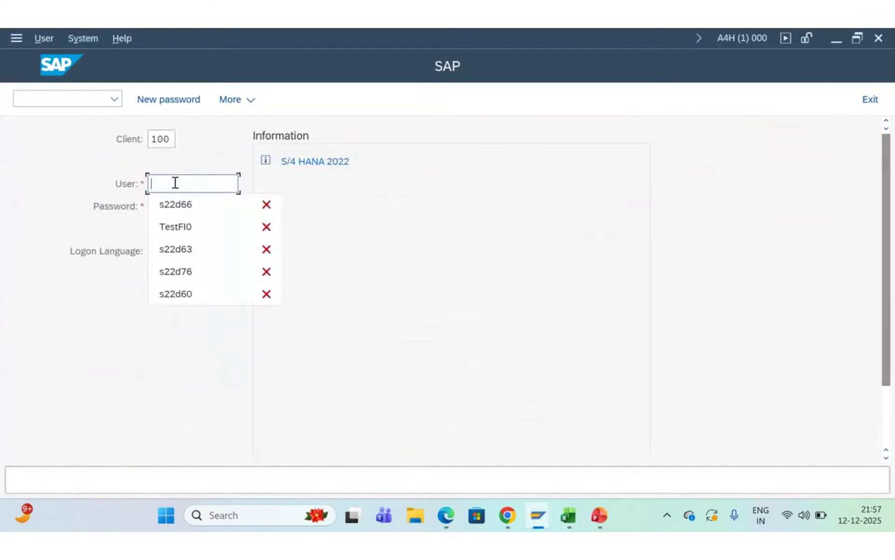
left_click(186, 203)
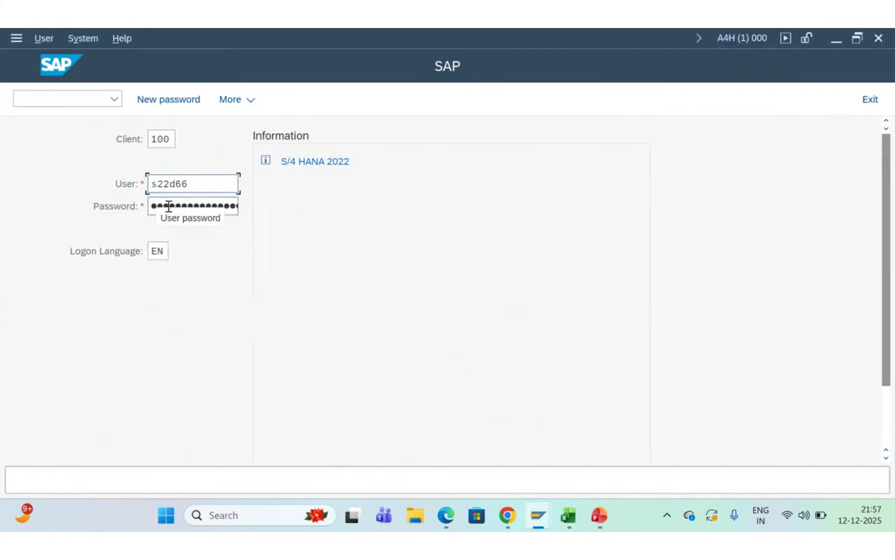
left_click(168, 206)
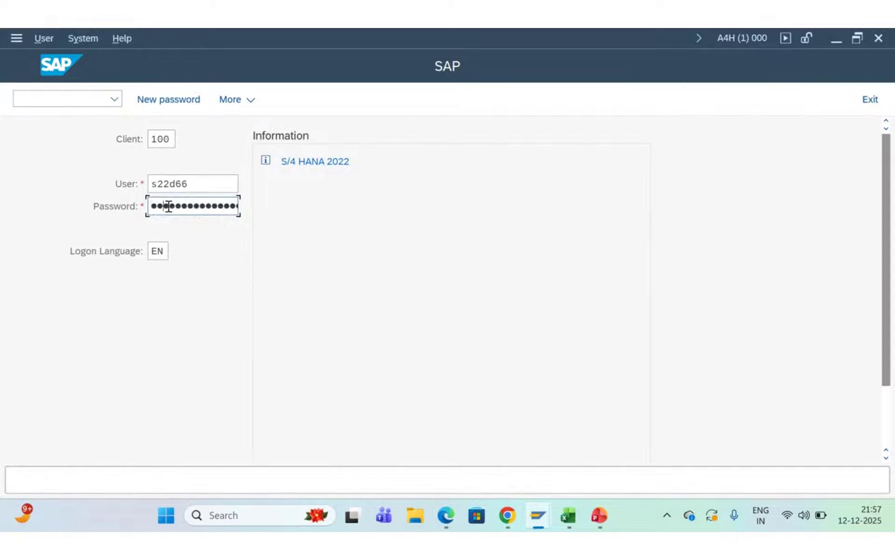
key("Right")
key("Return")
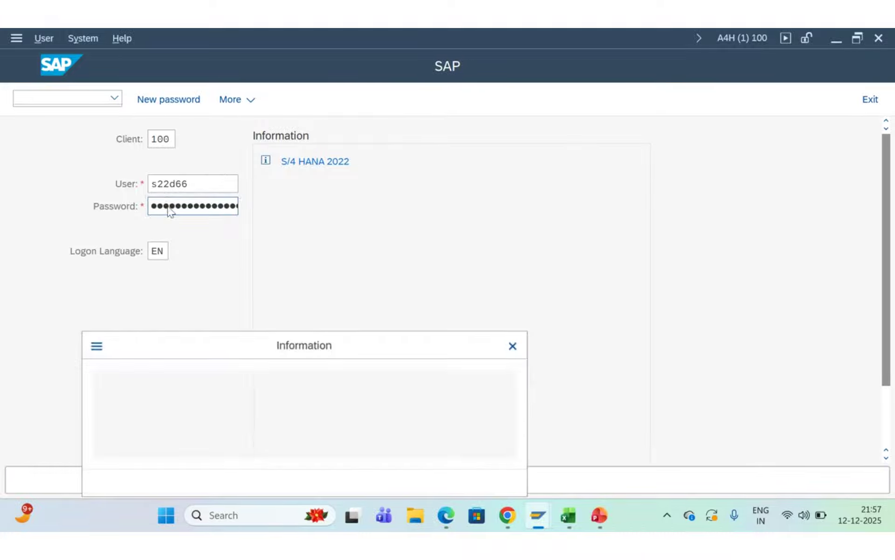
left_click(491, 483)
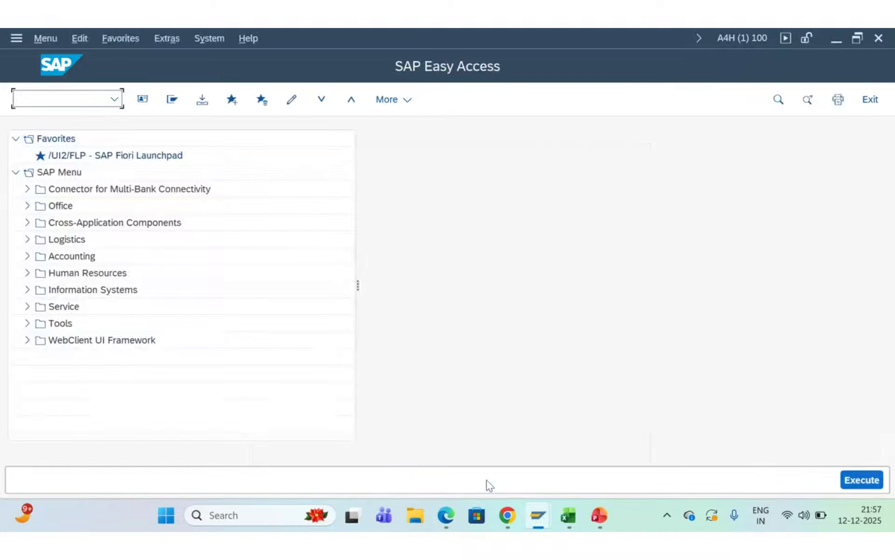
- Open FB50 - Enter G/L Account Document under Accounting, Financial Accounting, General Ledger, Document Entry
left_click(29, 257)
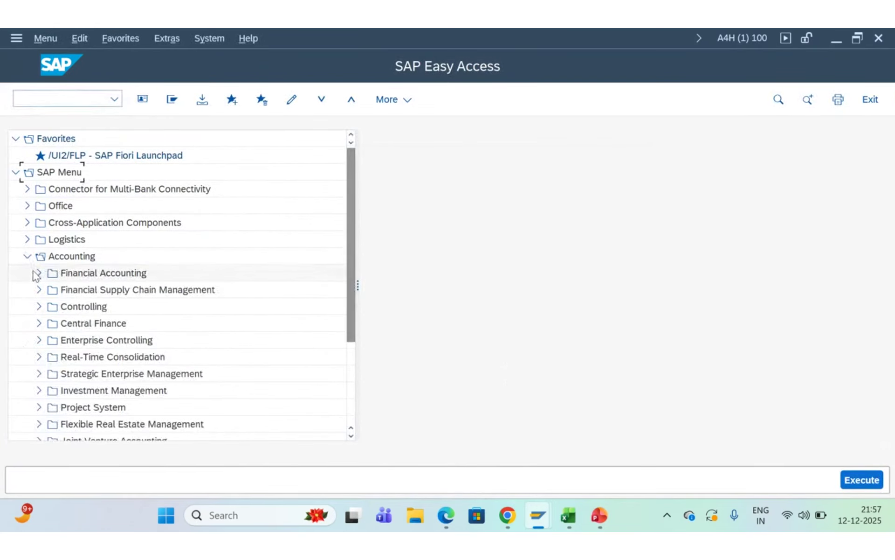
left_click(36, 273)
left_click(50, 289)
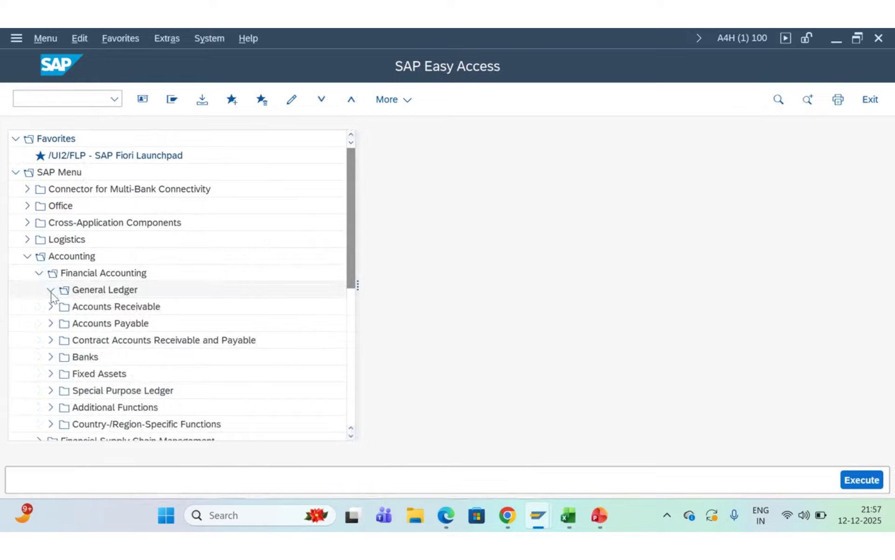
left_click(62, 306)
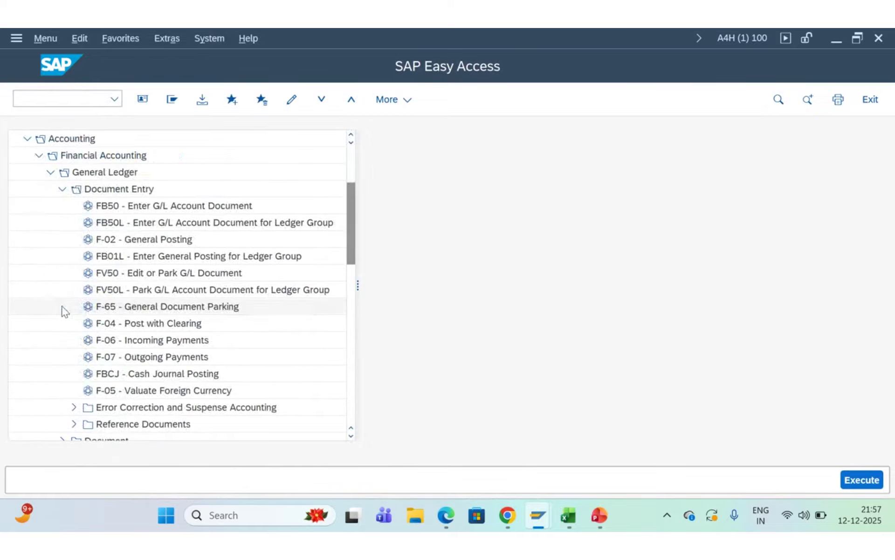
double_click(138, 206)
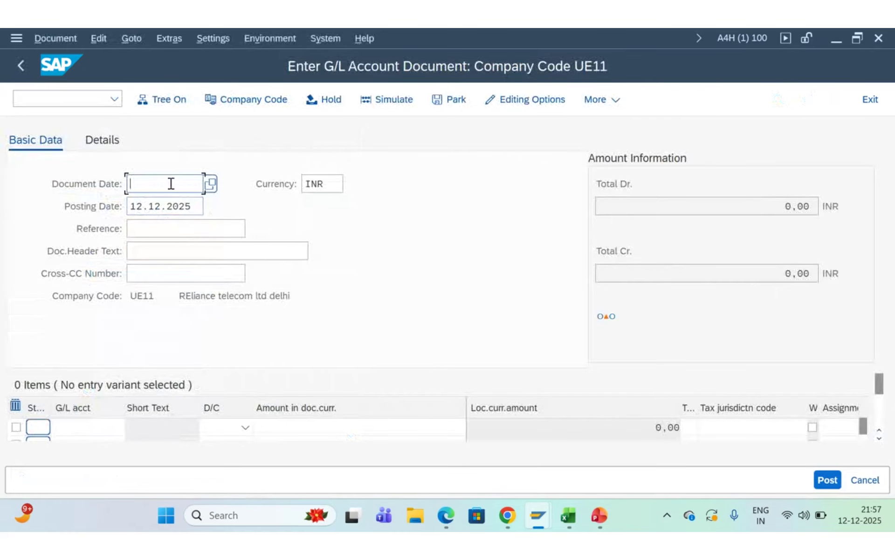
- Set the document date to 12.12.2025 and the header text to "print nd stats exps paid" in the new document
left_click(167, 177)
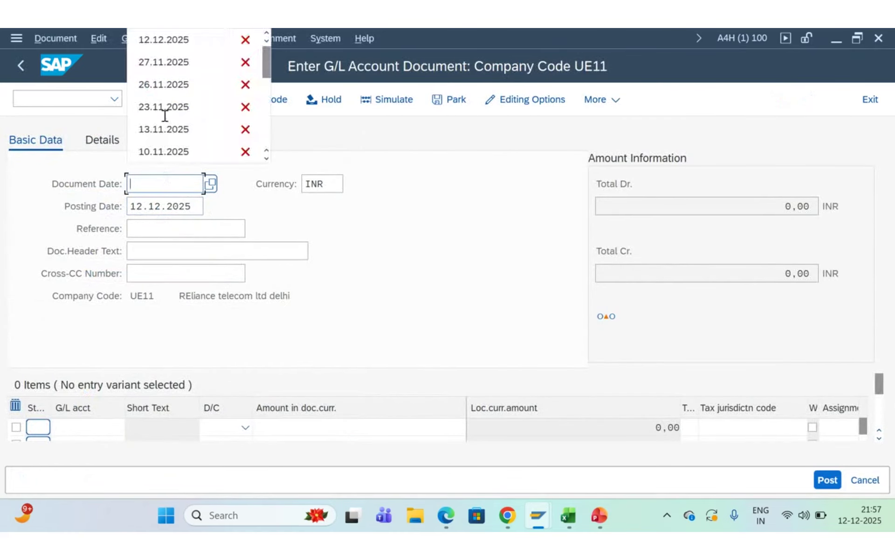
left_click(186, 42)
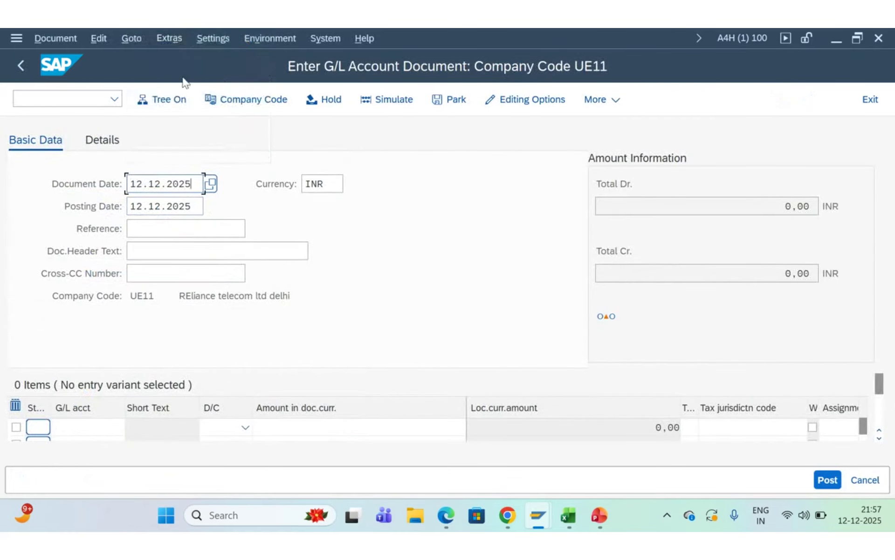
left_click(165, 252)
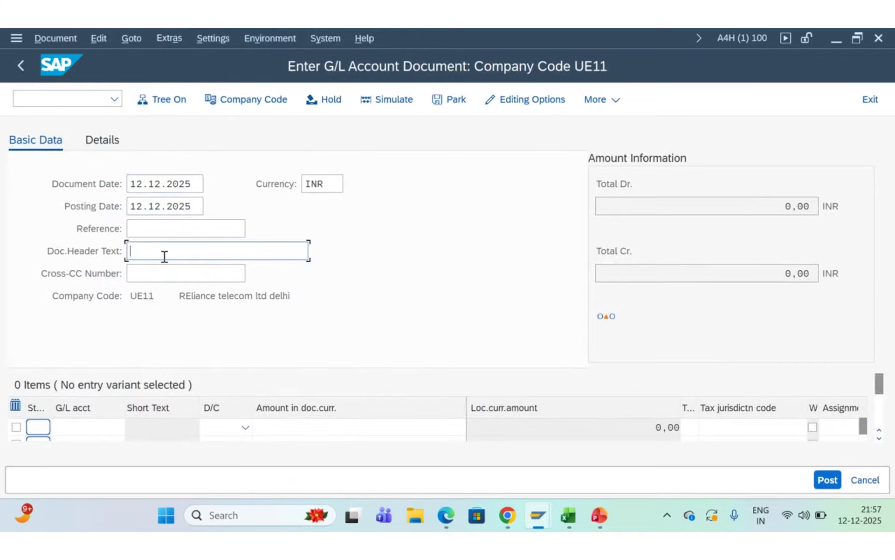
left_click(176, 275)
- Enter G/L account 400000 in the first line item and mark it as Debit
left_click(109, 426)
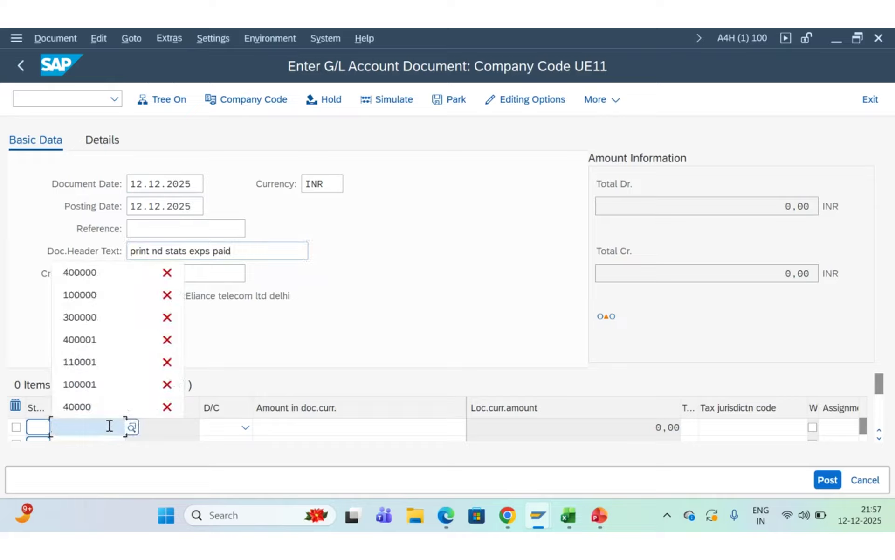
left_click(89, 272)
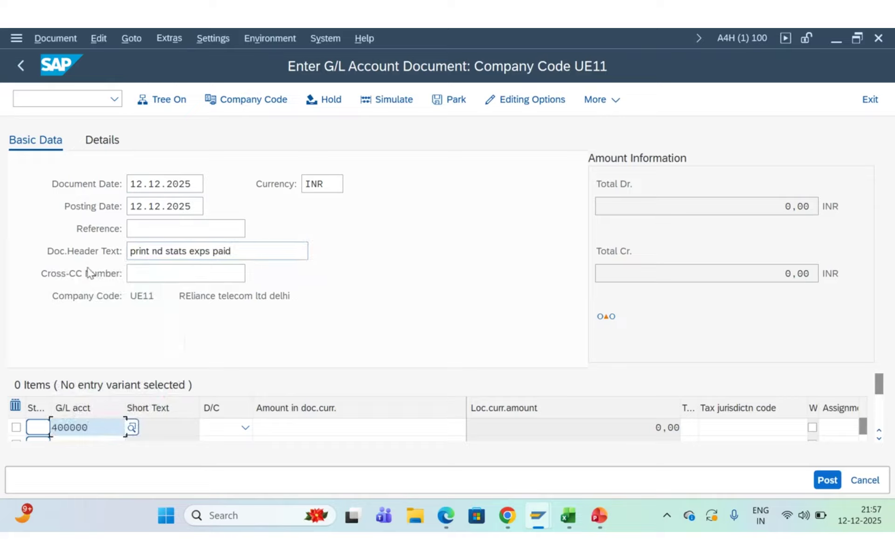
left_click(246, 430)
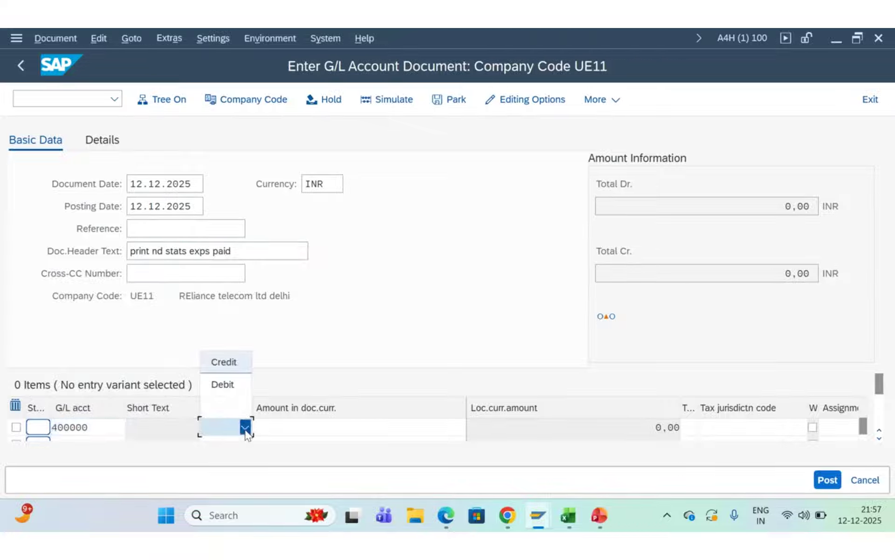
left_click(229, 387)
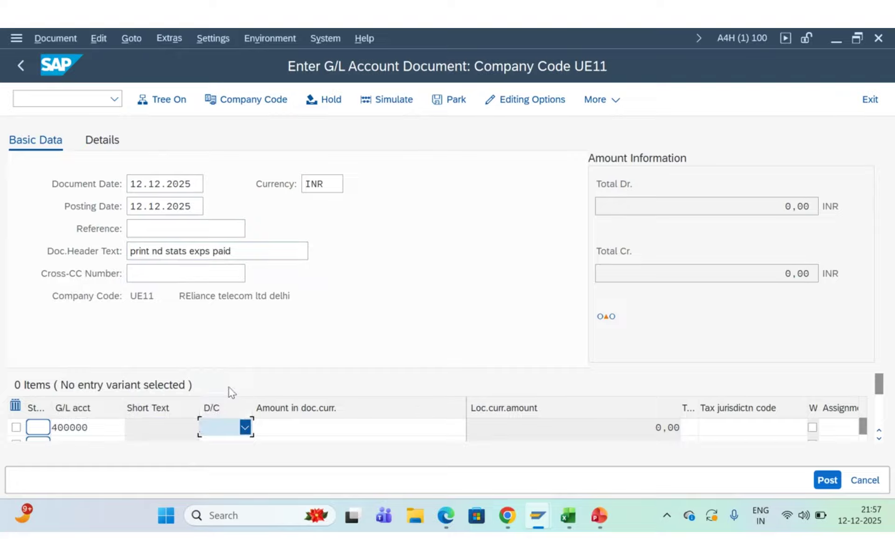
- Set the first line item's amount to 15000 and its text to "print nd stays exps paid"
left_click(432, 430)
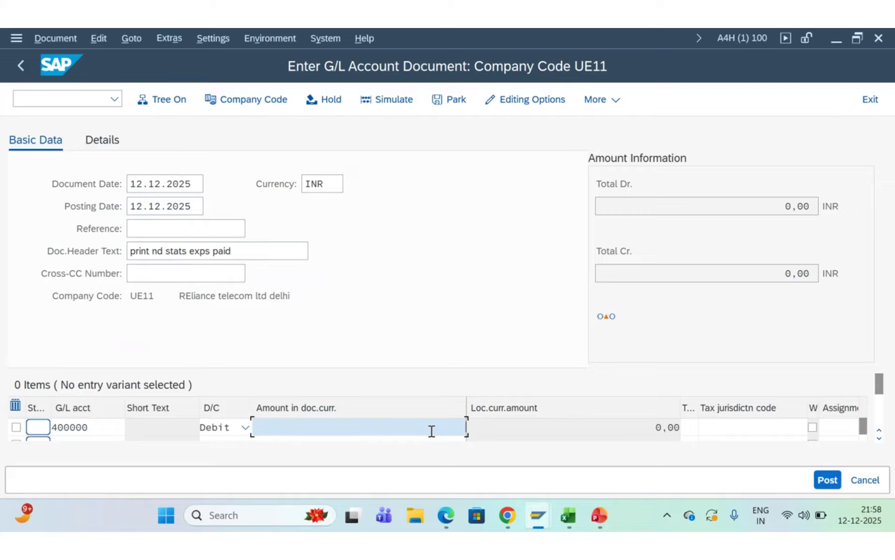
type("1")
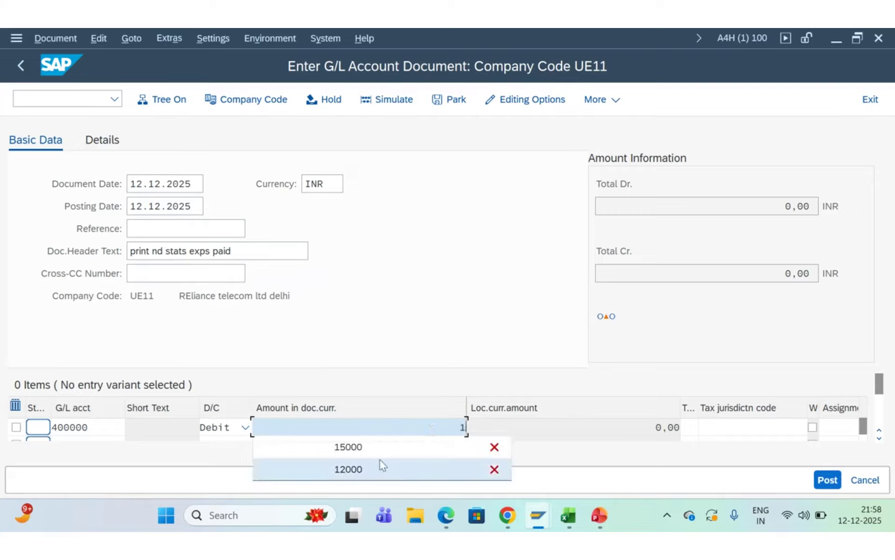
left_click(375, 447)
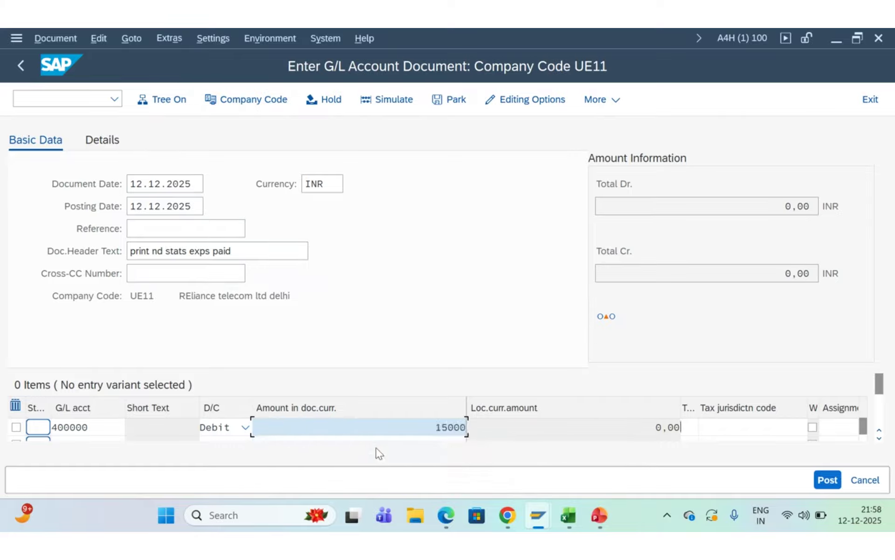
key("Tab")
key("Tab")
key("Tab")
key("Tab")
key("Tab")
key("Tab")
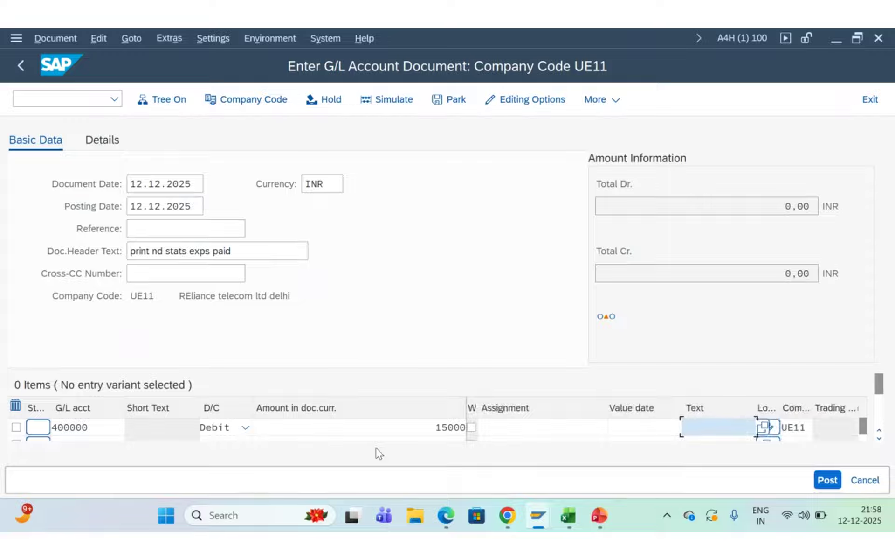
type("p")
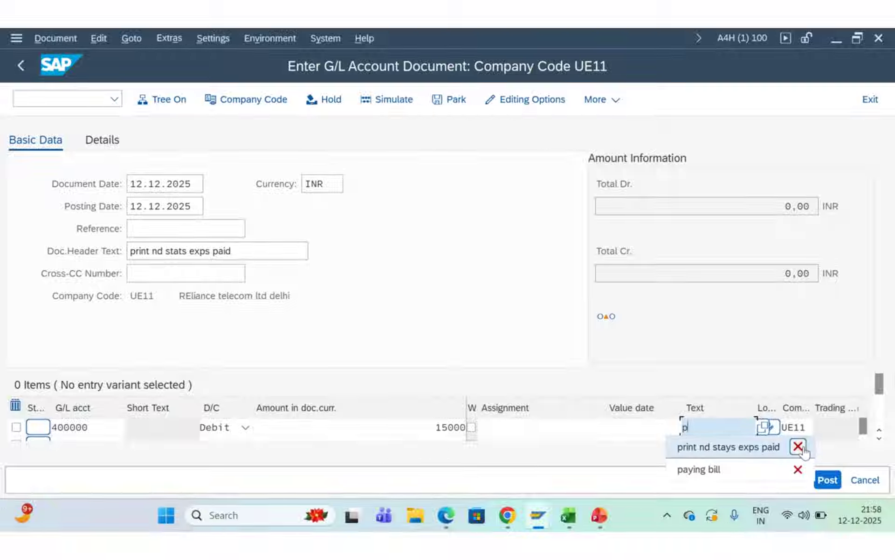
left_click(746, 446)
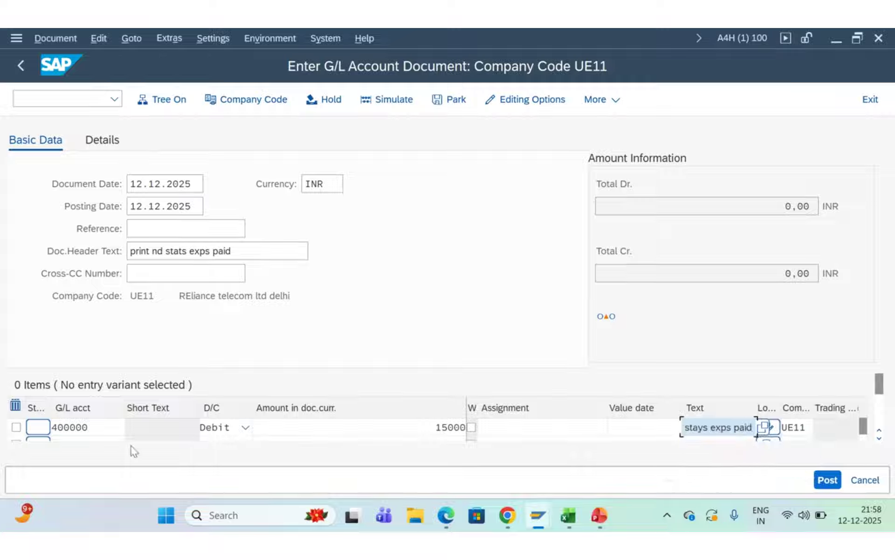
- Select G/L account 100000, the bank account, for the second line item and mark it as Credit
left_click(114, 437)
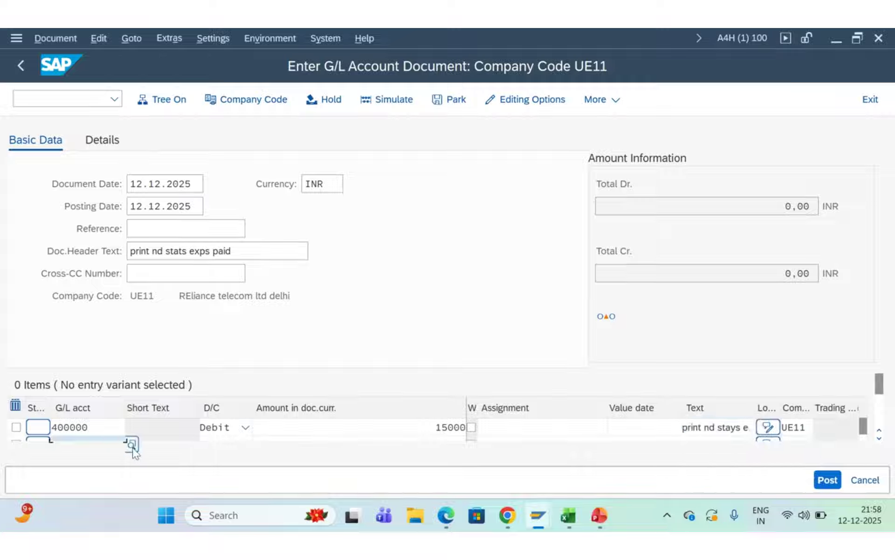
left_click(132, 445)
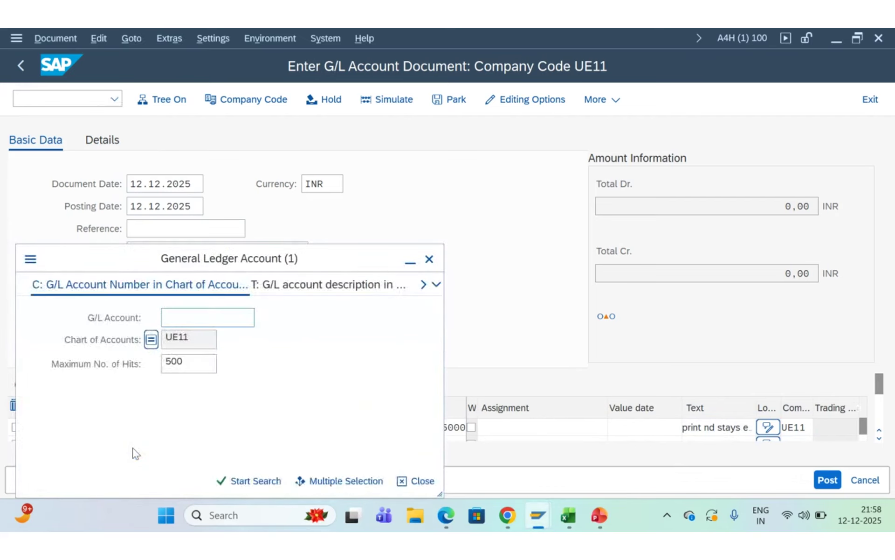
key("Return")
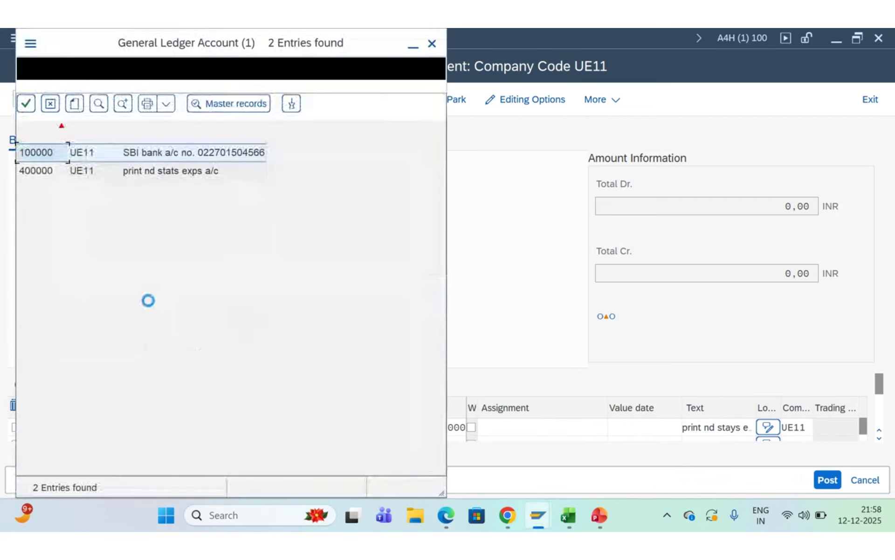
double_click(161, 171)
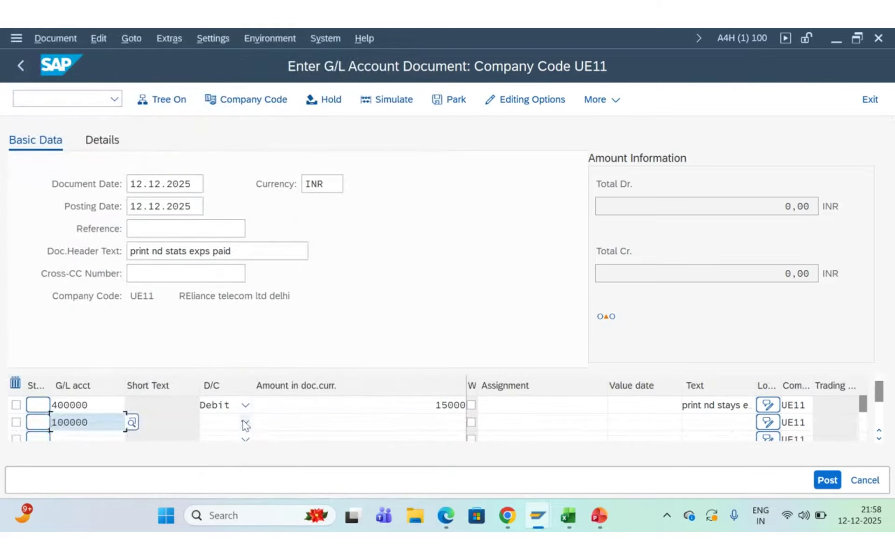
left_click(246, 424)
left_click(241, 357)
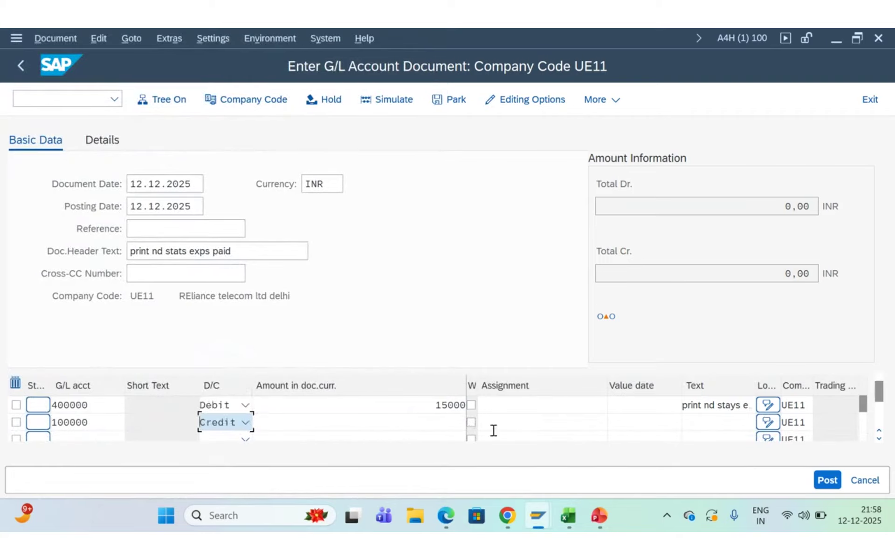
- Enter * as the second line item's amount and + as its text to balance the entry and copy the text above
left_click(444, 421)
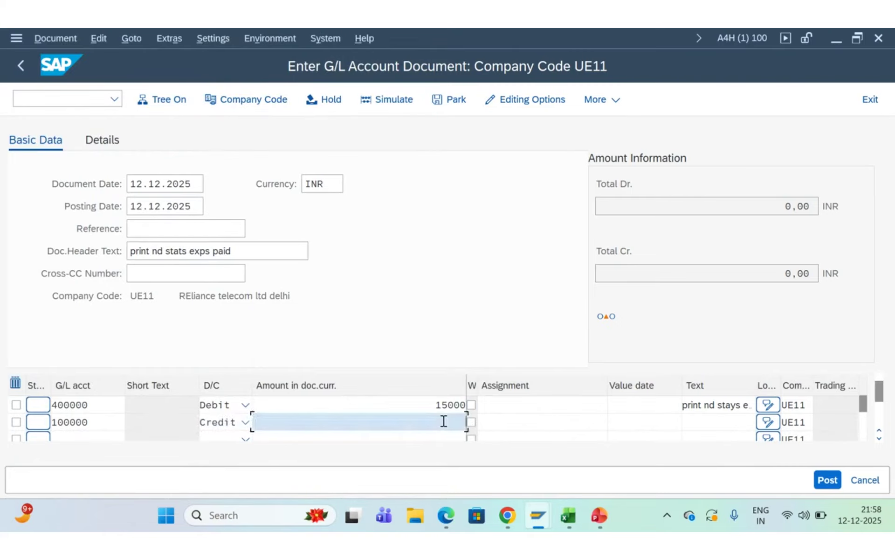
left_click(366, 285)
left_click(714, 423)
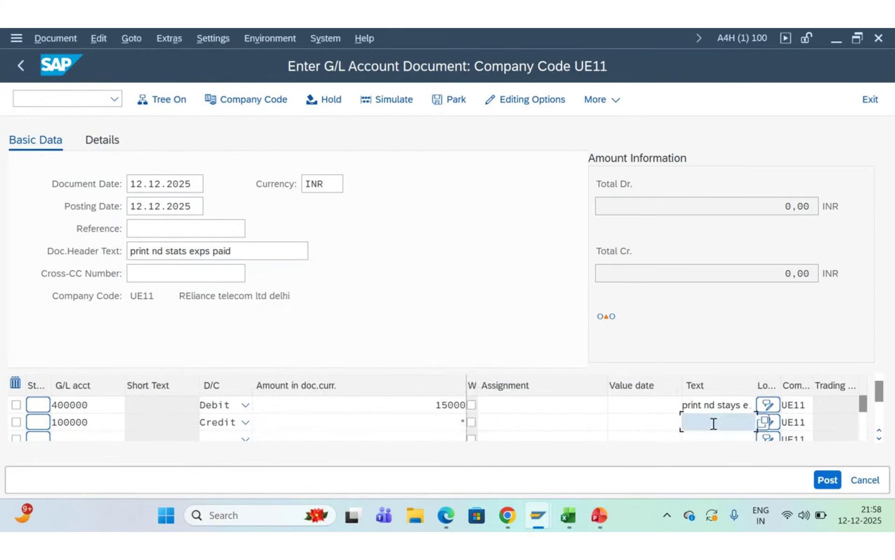
left_click(713, 423)
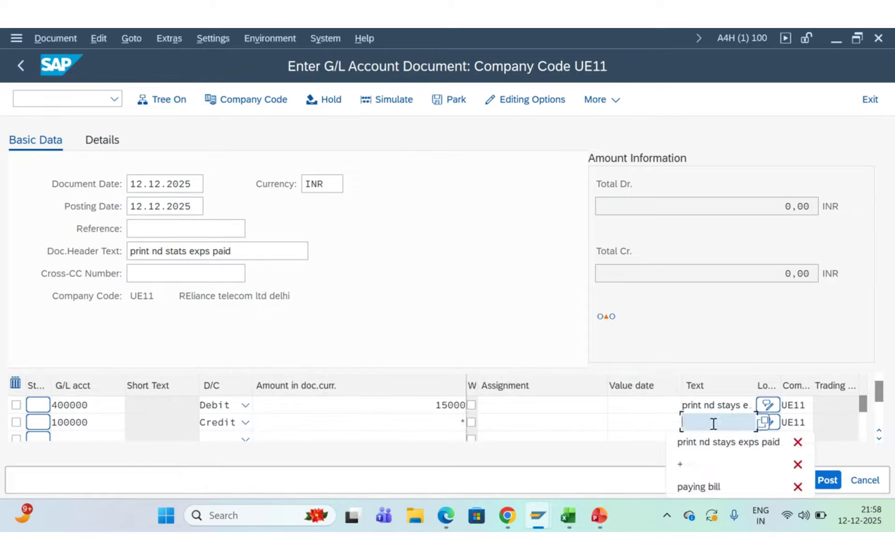
left_click(696, 463)
left_click(696, 461)
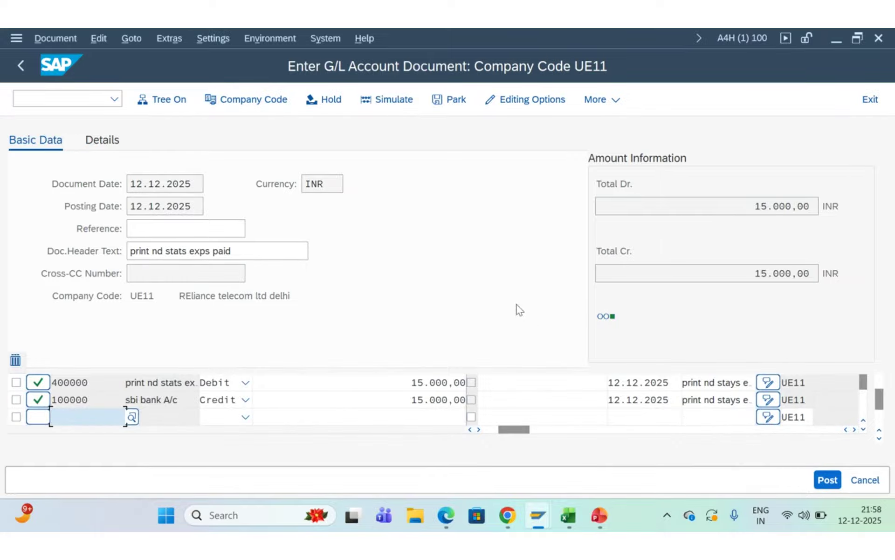
- Simulate the G/L account document and try to post it
left_click(395, 101)
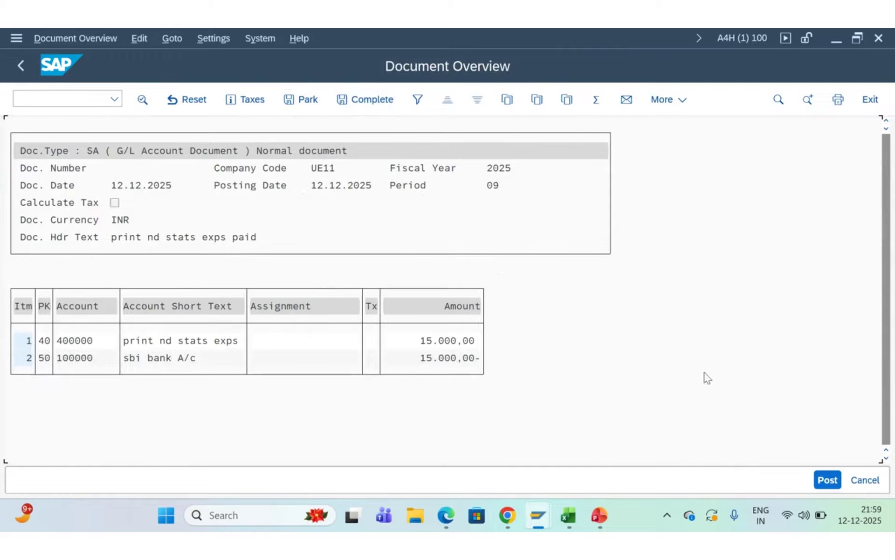
left_click(825, 480)
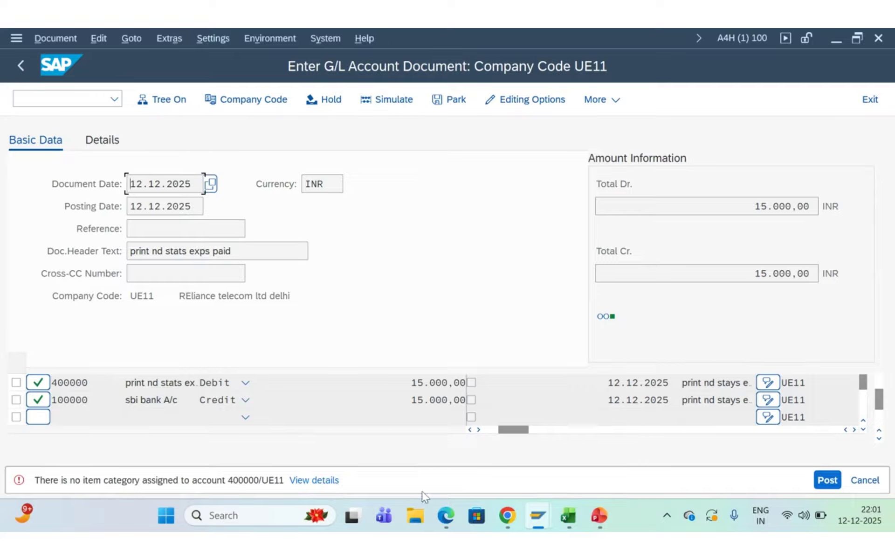
mouse_move(541, 514)
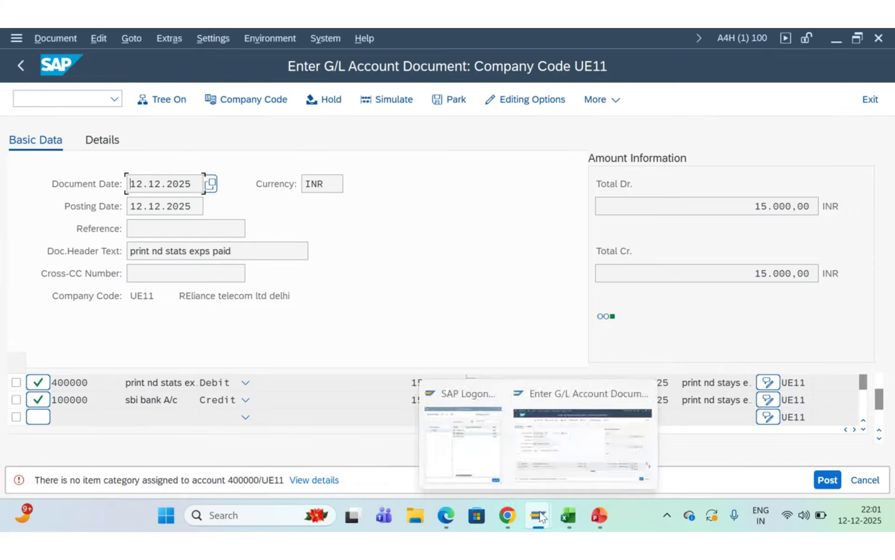
left_click(542, 448)
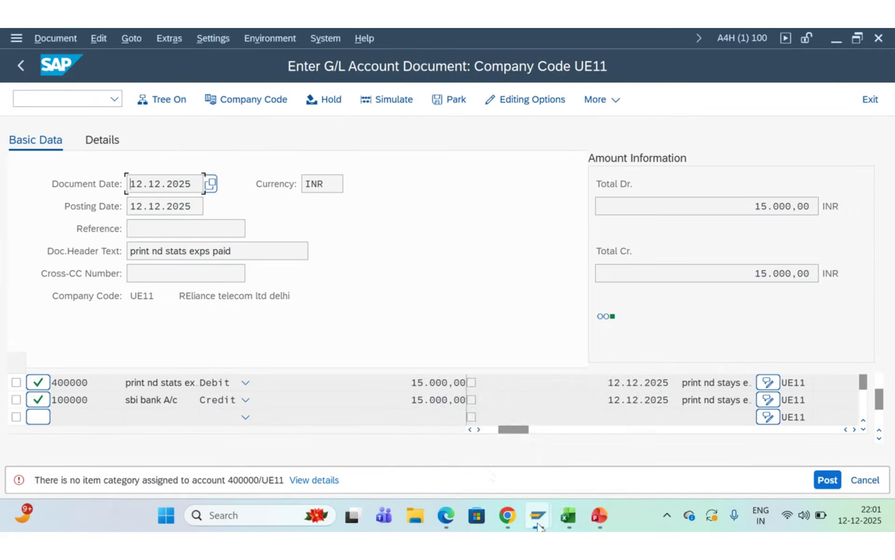
mouse_move(540, 522)
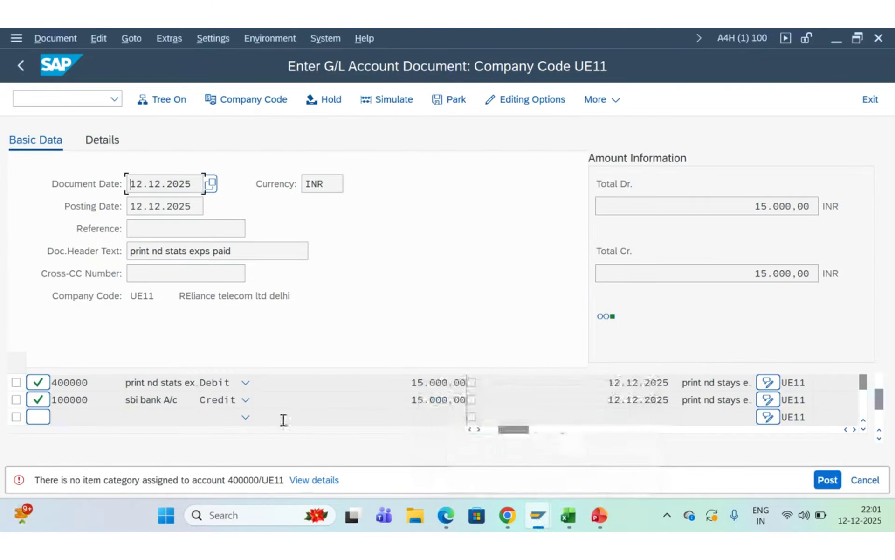
- Leave the document entry and open the SAP Customizing Implementation Guide with /nsimg
left_click(48, 99)
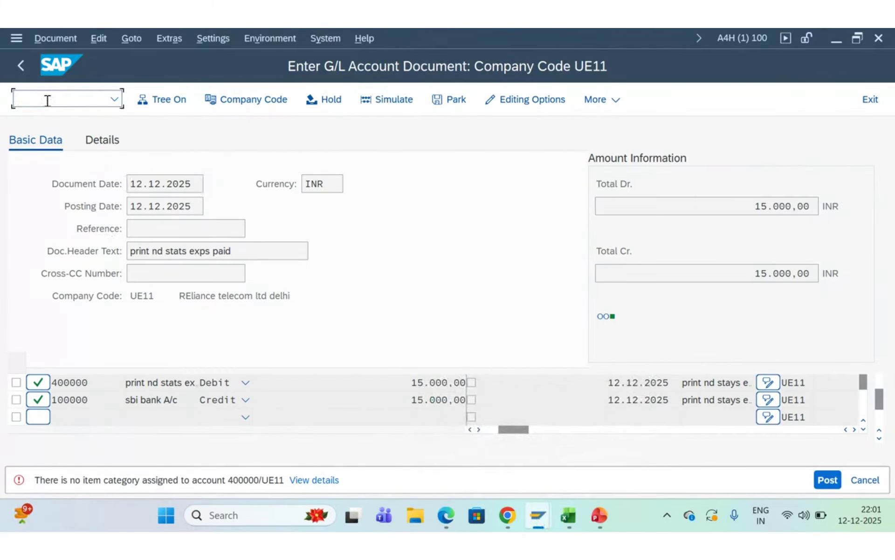
type("/nsimg")
key("Return")
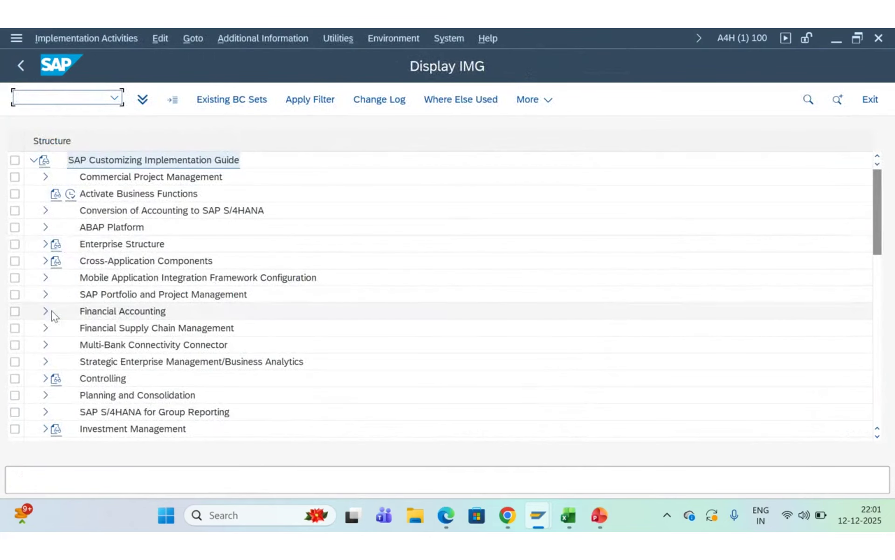
- Open Activate Document Splitting under Financial Accounting, General Ledger Accounting, Business Transactions, Document Splitting
left_click(46, 312)
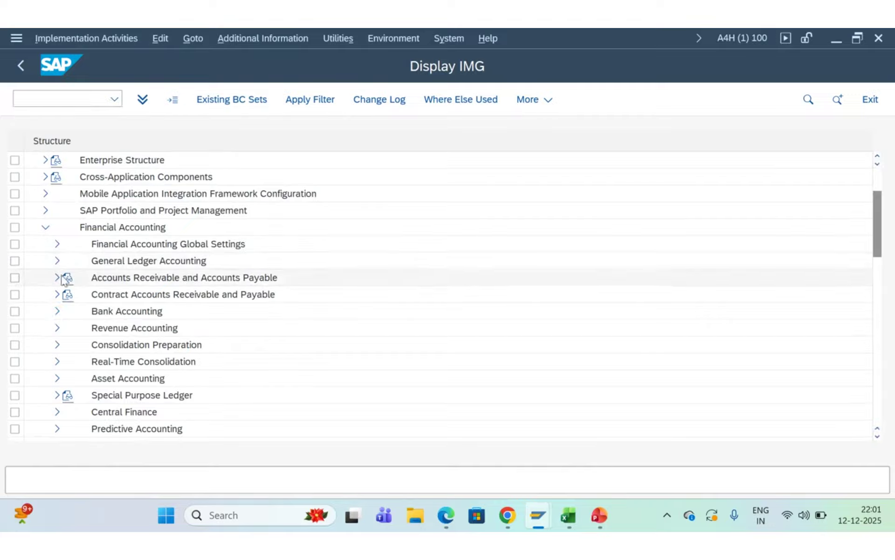
left_click(57, 262)
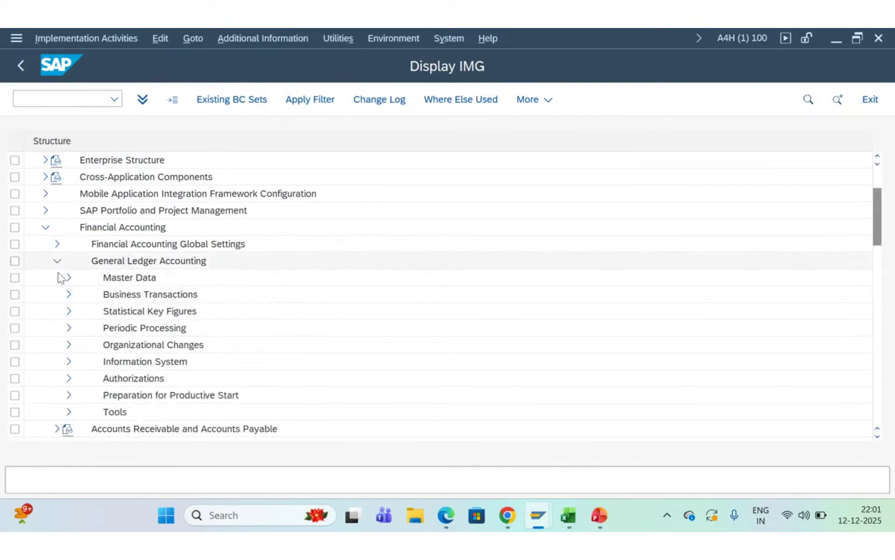
left_click(67, 295)
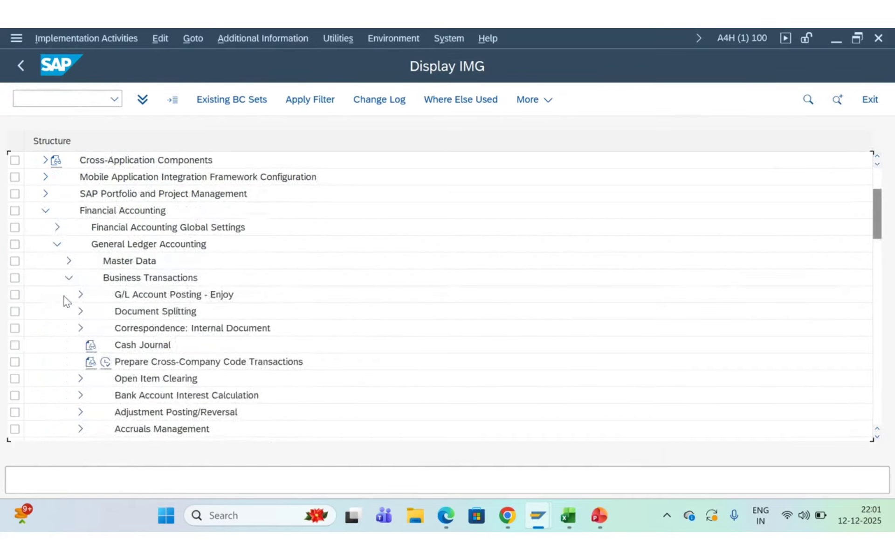
left_click(81, 312)
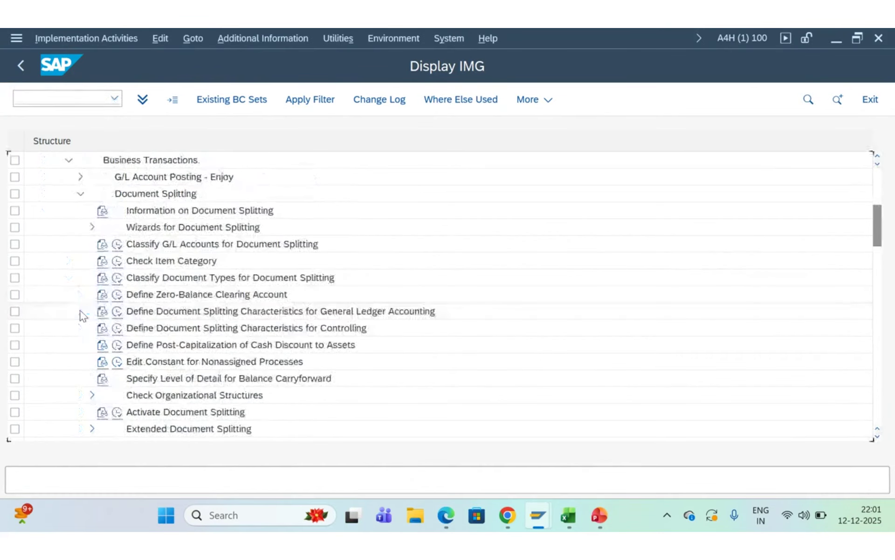
left_click(117, 413)
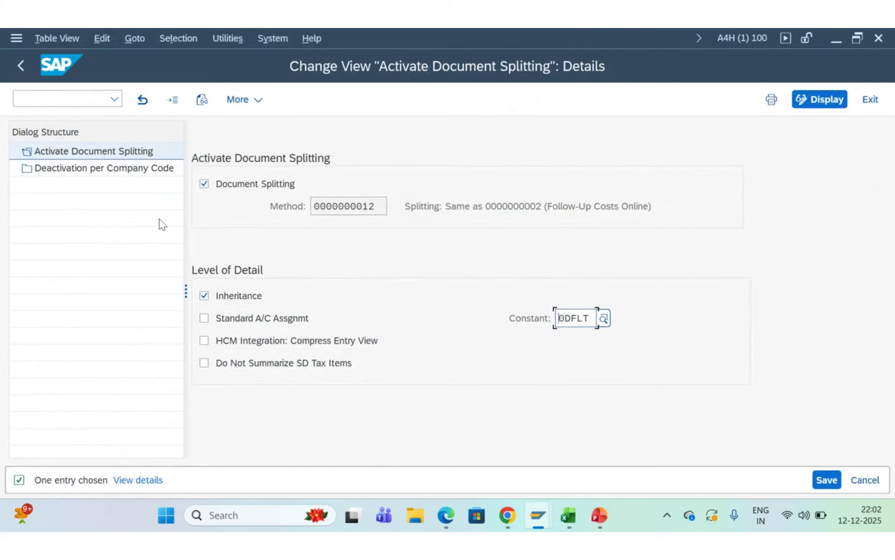
- Mark company code UE11 as Inactive in Deactivation per Company Code, save, and return to the Activate Document Splitting details
double_click(119, 174)
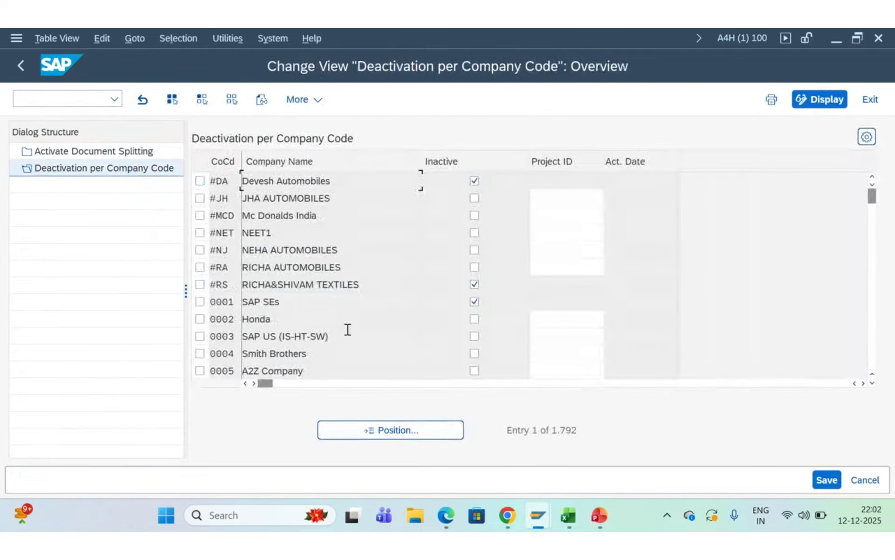
left_click(423, 435)
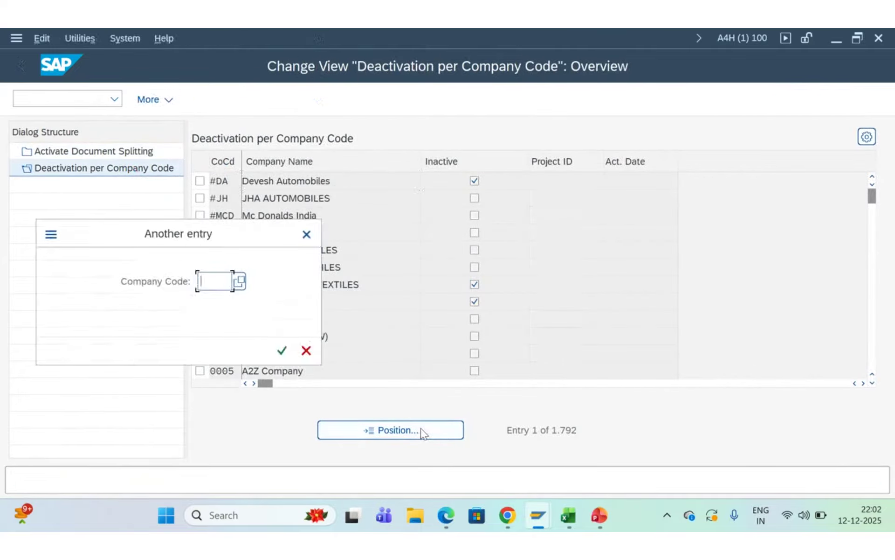
type("ue11")
key("Return")
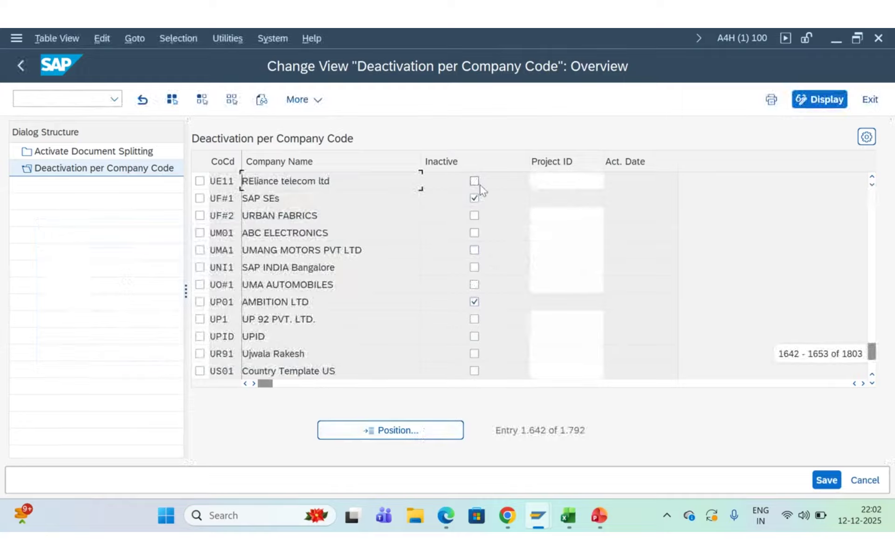
left_click(476, 182)
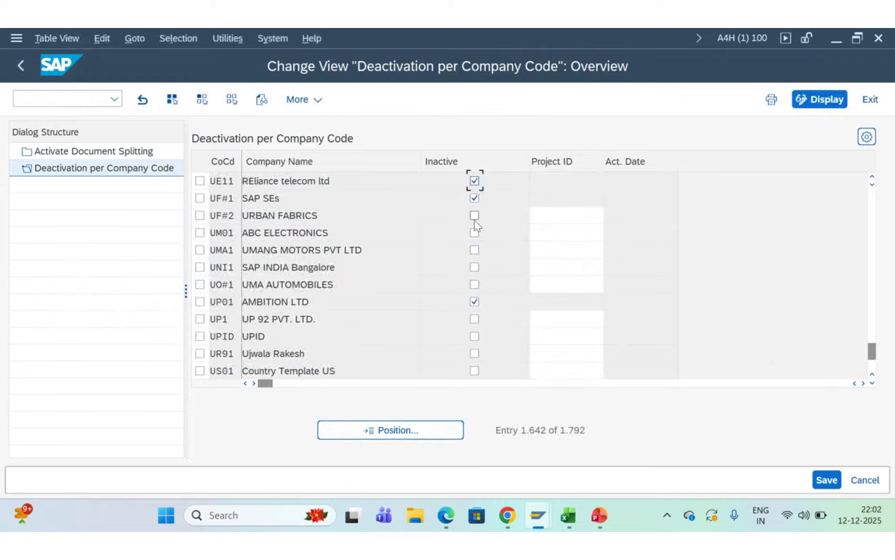
left_click(828, 480)
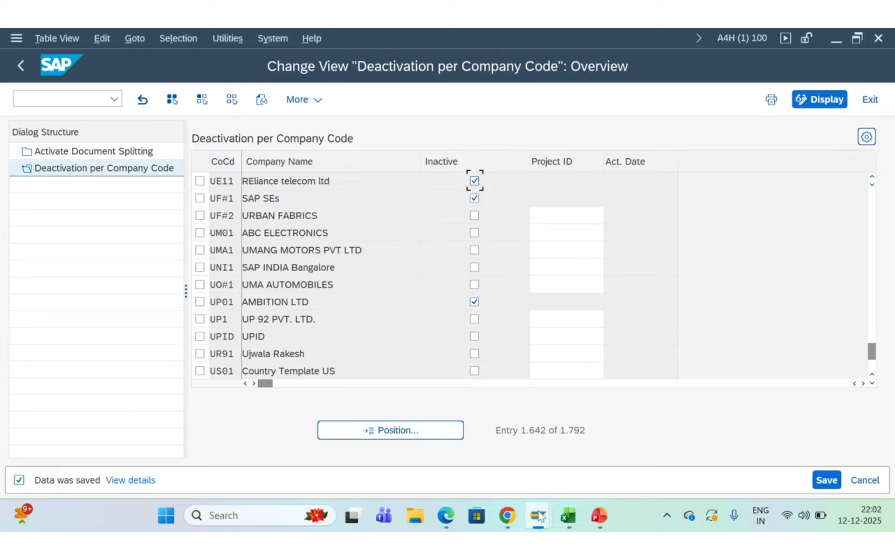
mouse_move(540, 516)
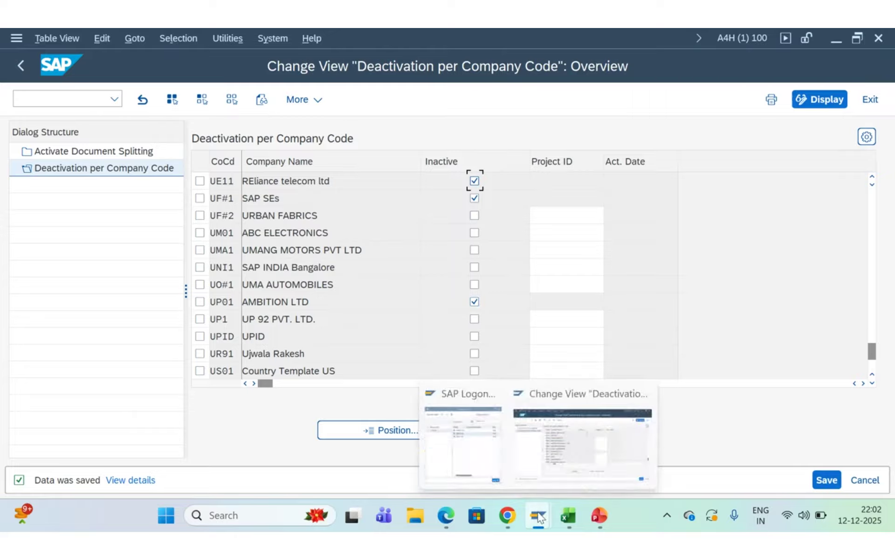
left_click(546, 461)
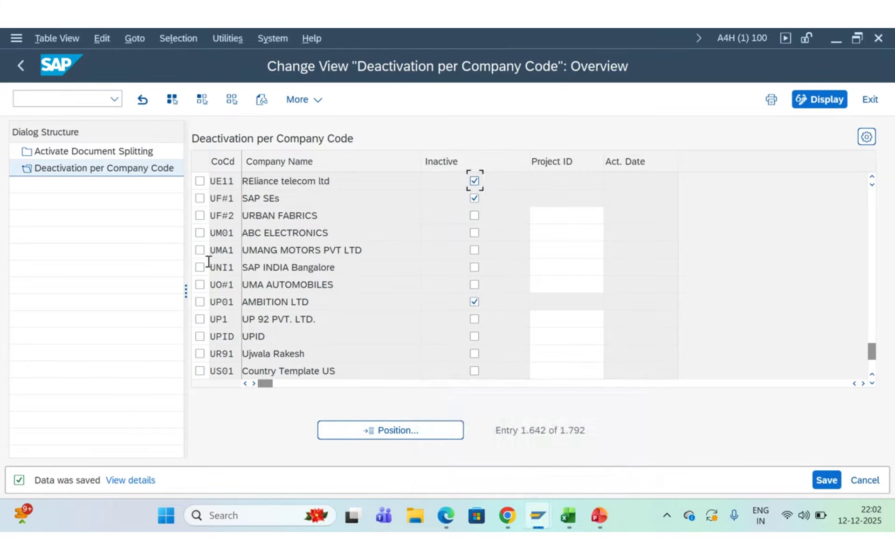
left_click(20, 68)
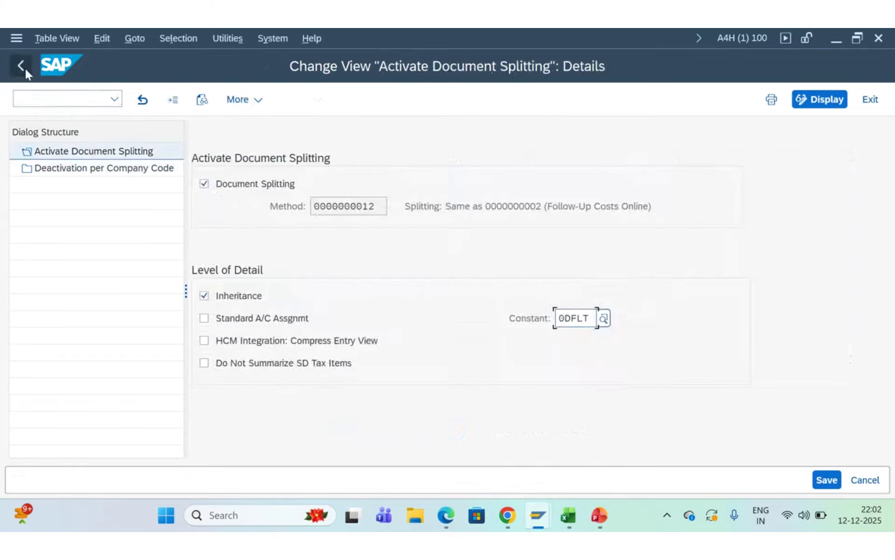
- Leave the document splitting customizing and open FB50 - Enter G/L Account Document from SAP Easy Access
left_click(41, 100)
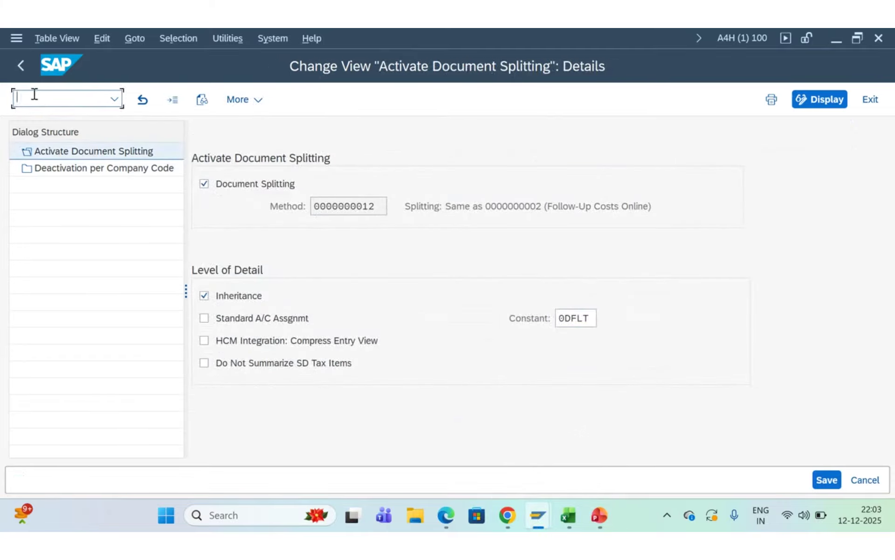
left_click(22, 70)
left_click(21, 70)
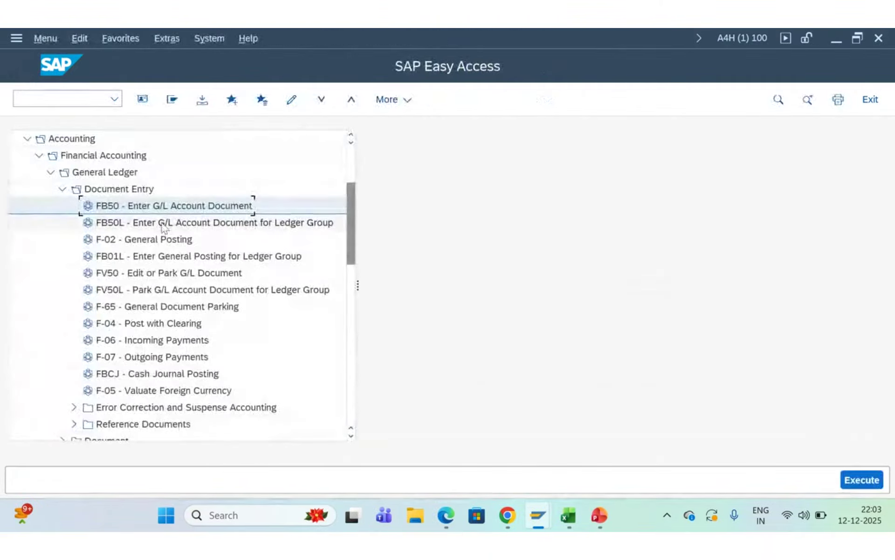
left_click(153, 208)
double_click(153, 209)
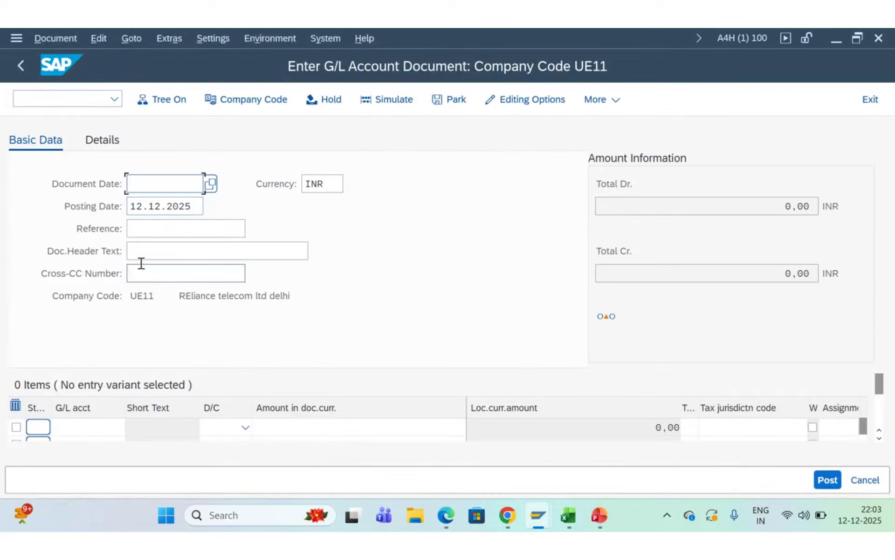
- Set the document date to 12.12.2025 and the document header text to "print nd stats exps paid"
left_click(155, 188)
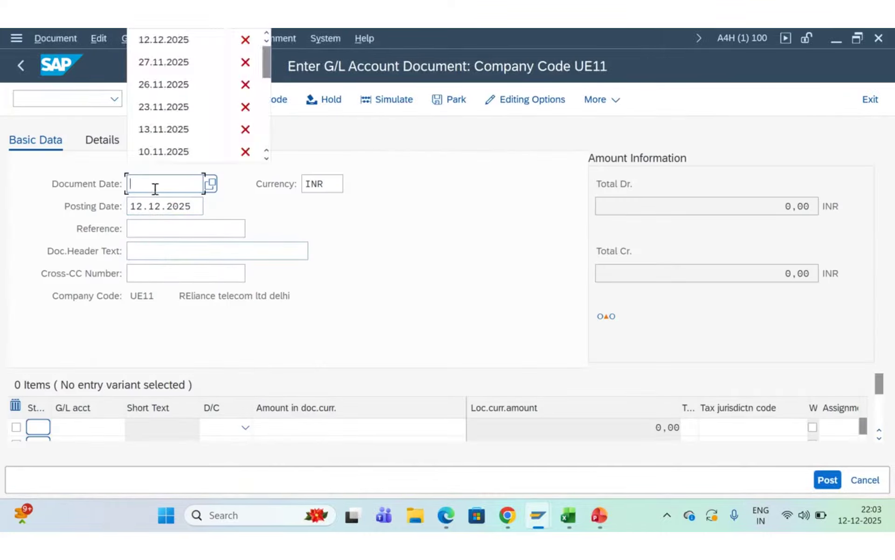
left_click(168, 47)
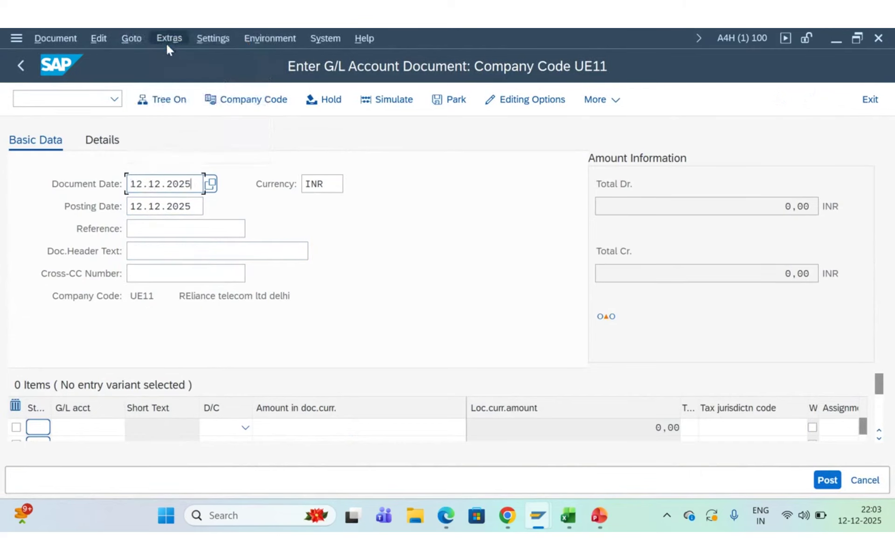
left_click(153, 252)
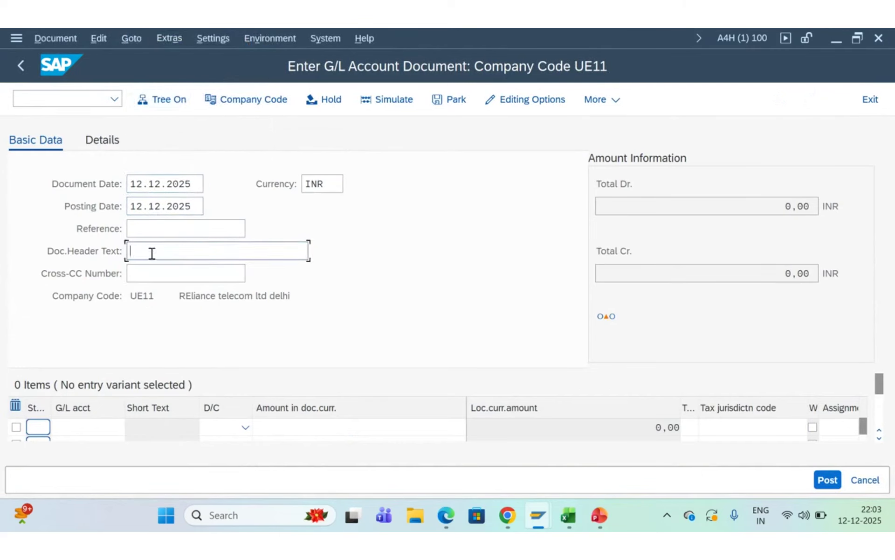
left_click(152, 253)
left_click(165, 272)
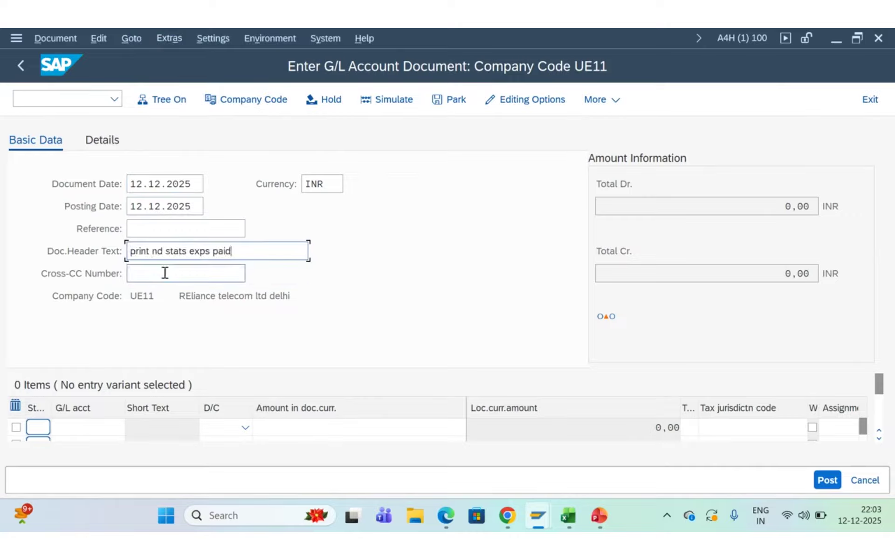
- Enter G/L account 400000 as a Debit in the first line item
left_click(106, 426)
left_click(106, 426)
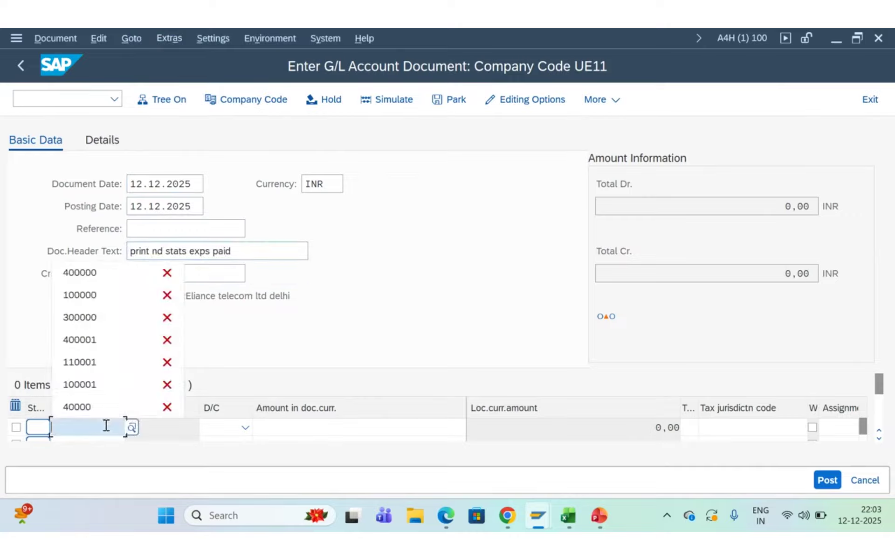
left_click(94, 273)
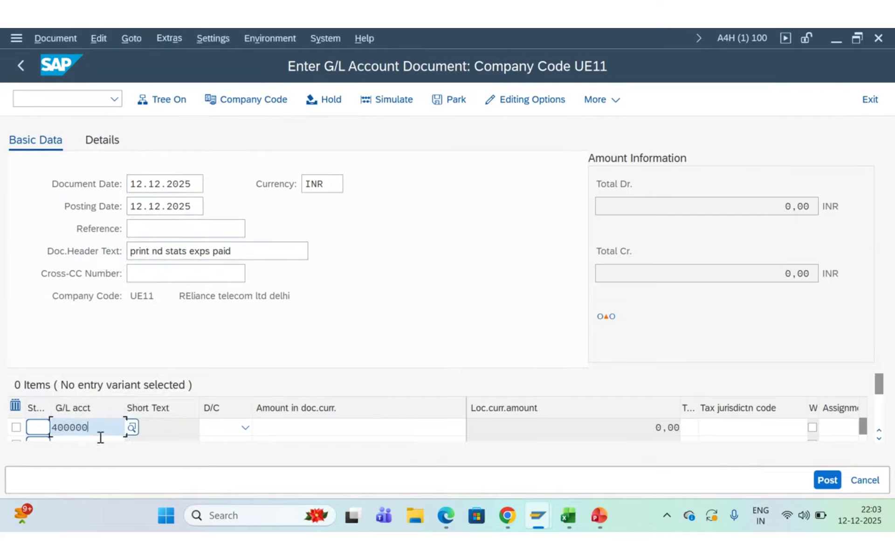
left_click(237, 428)
left_click(239, 427)
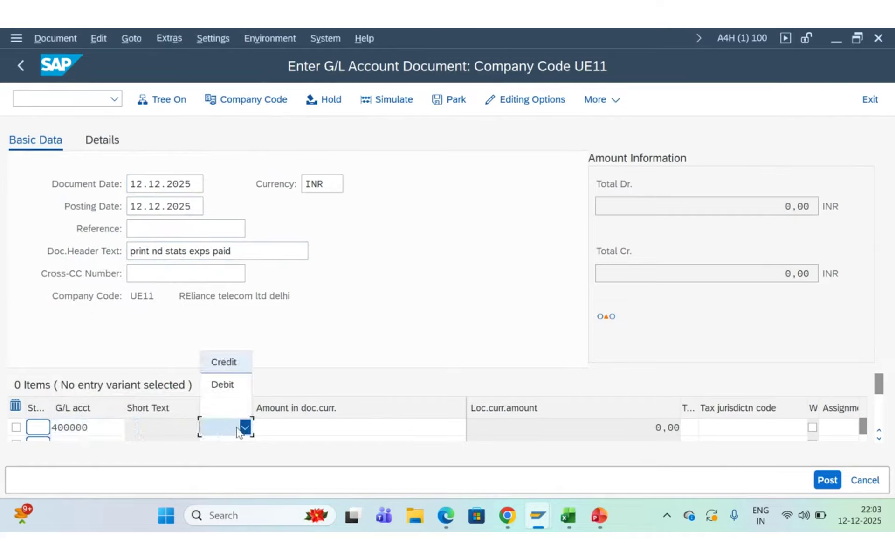
left_click(223, 384)
- Set the debit line's amount to 15000 and its text to "print nd stays exps paid"
left_click(392, 426)
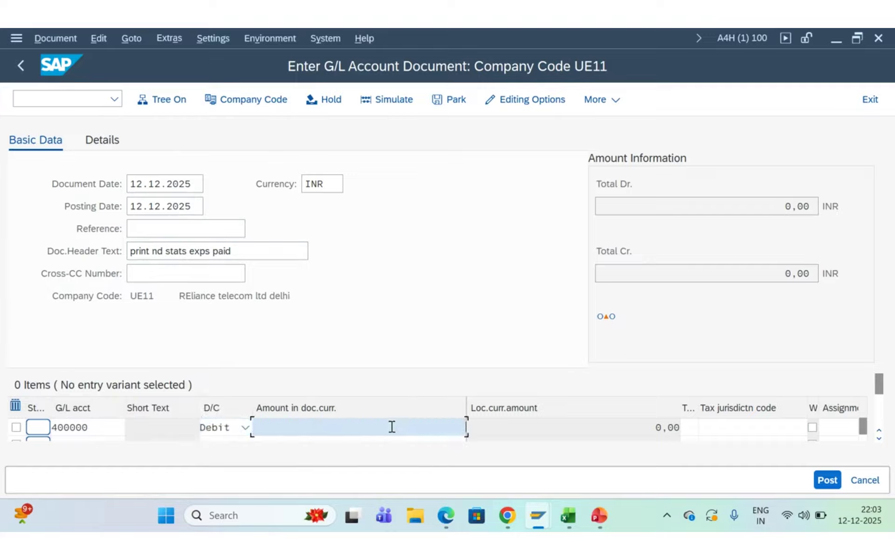
left_click(413, 445)
key("Tab")
key("Tab")
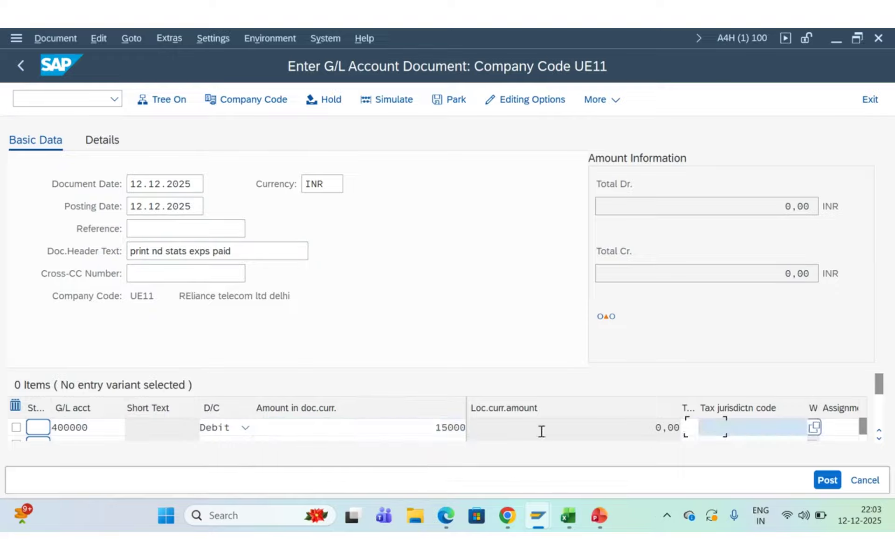
key("Tab")
key("Tab")
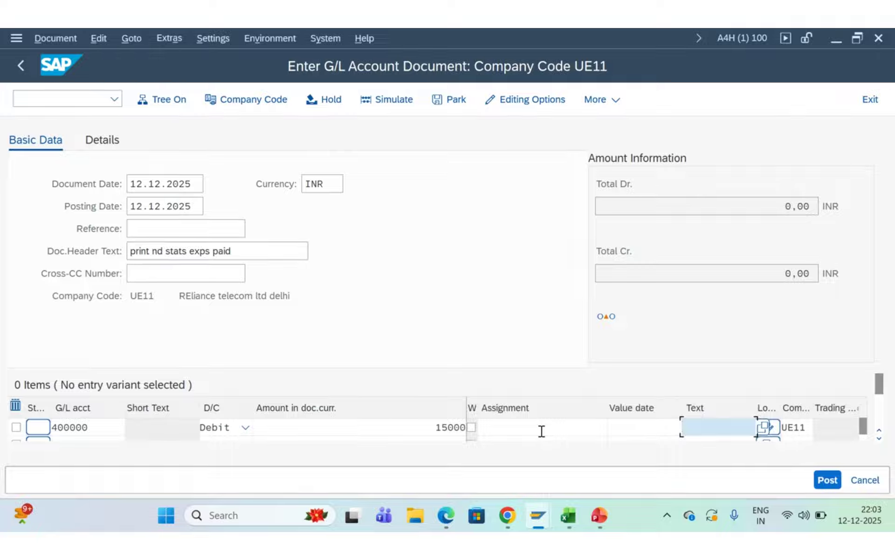
type("p")
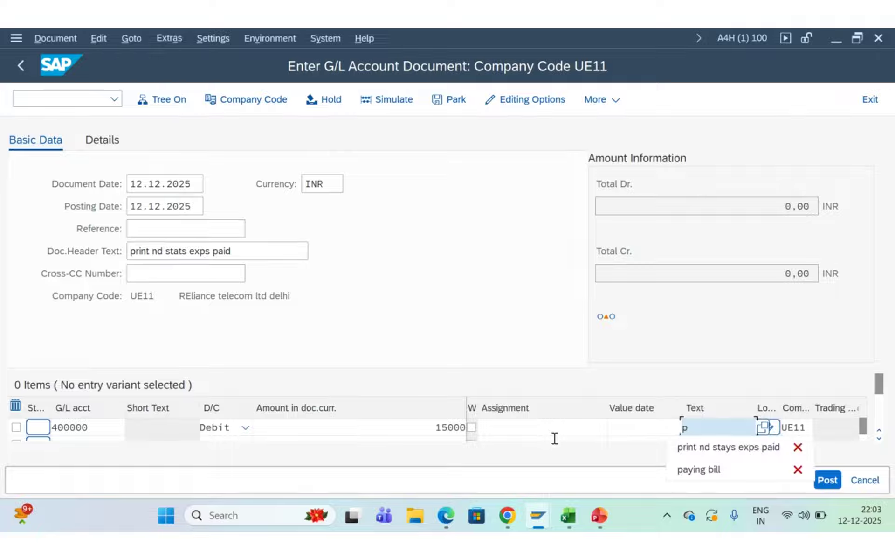
left_click(725, 448)
- Enter G/L account 100000 as a Credit in the second line item
left_click(97, 439)
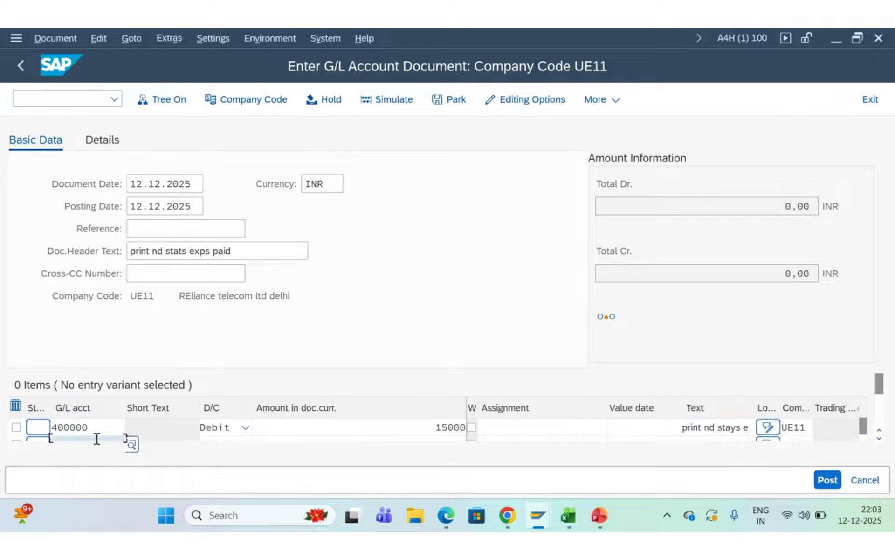
type("1")
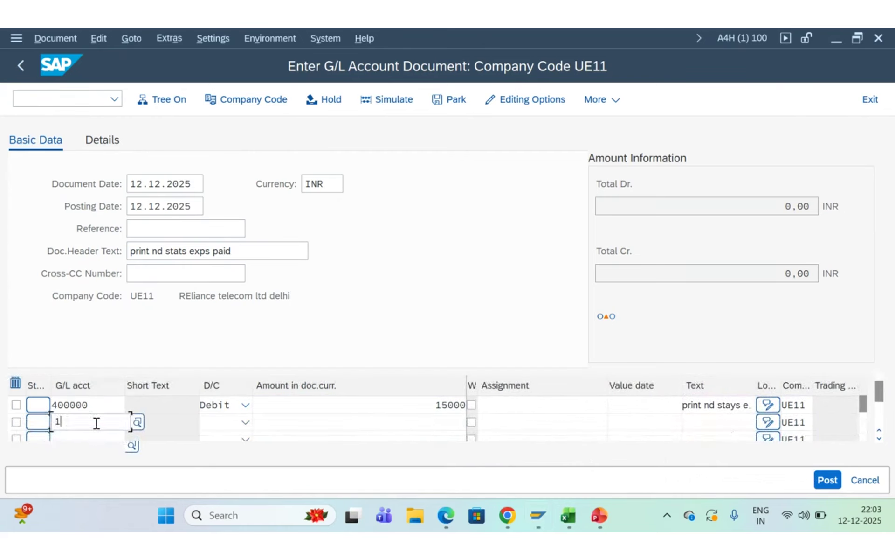
key("BackSpace")
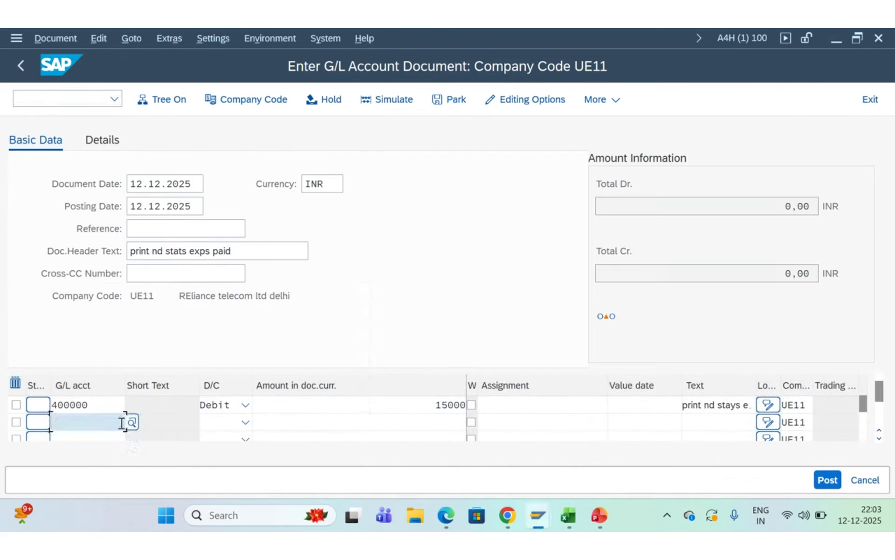
type("1")
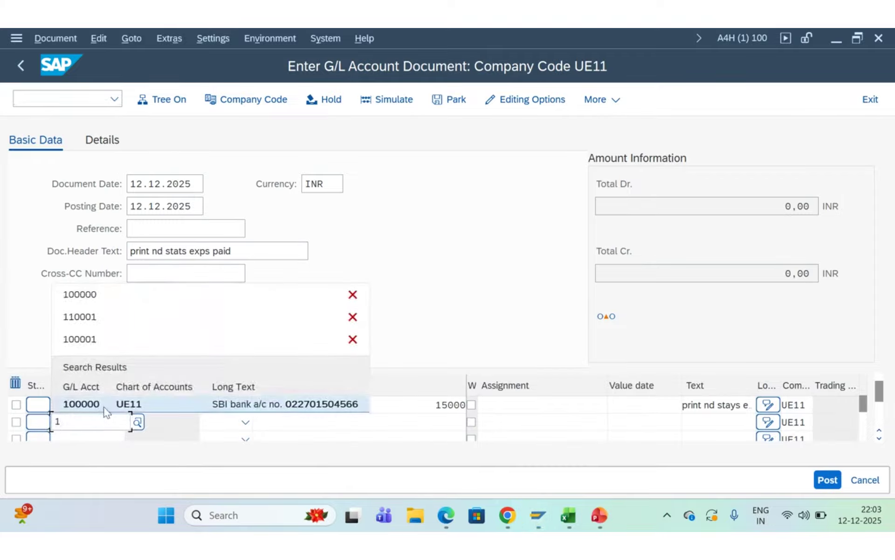
left_click(104, 403)
left_click(244, 421)
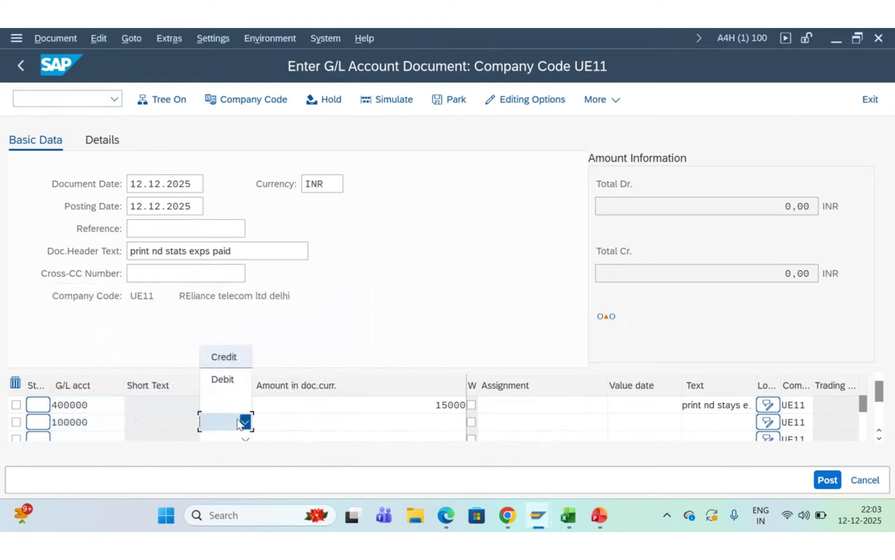
left_click(225, 365)
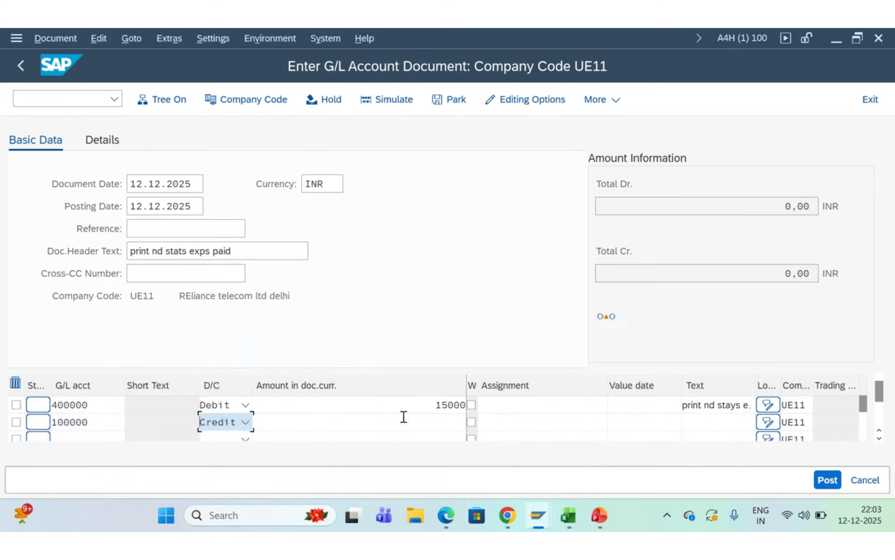
- Set the credit line's amount to * and its text to +
left_click(435, 423)
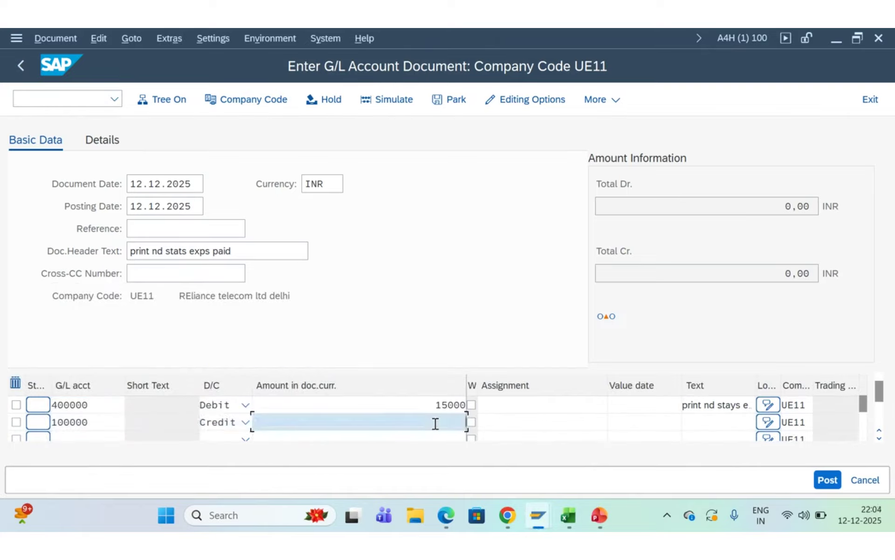
type("8")
key("BackSpace")
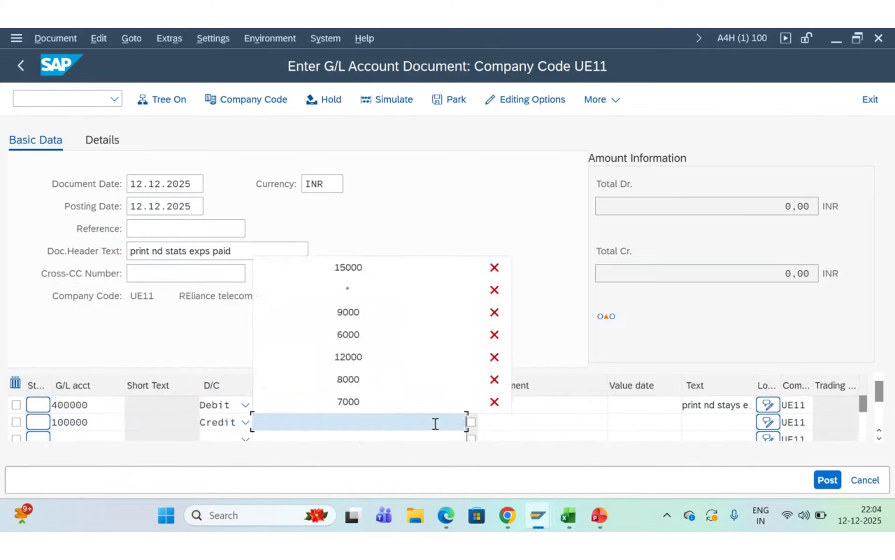
left_click(364, 287)
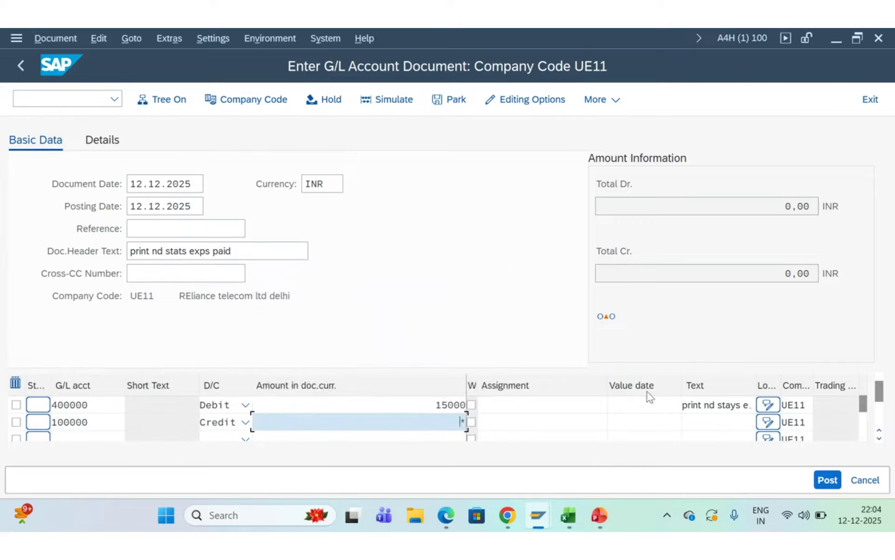
left_click(712, 415)
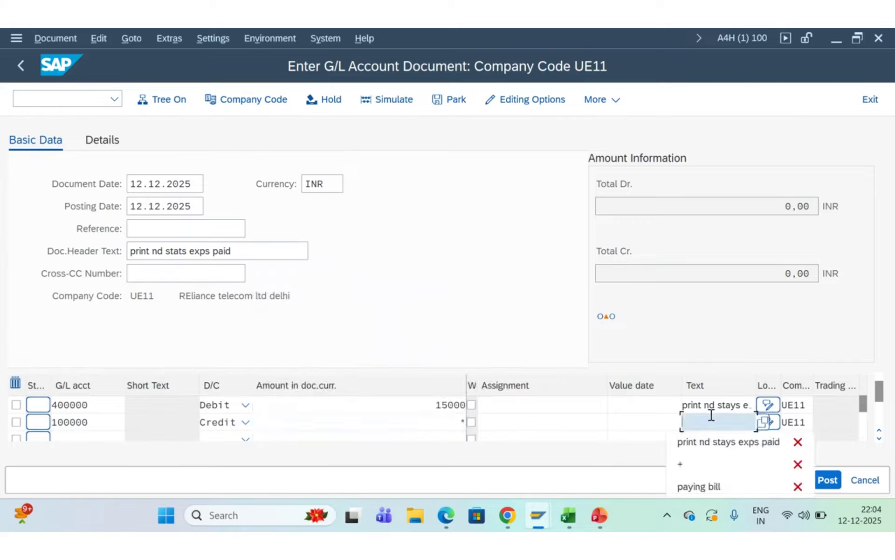
left_click(697, 470)
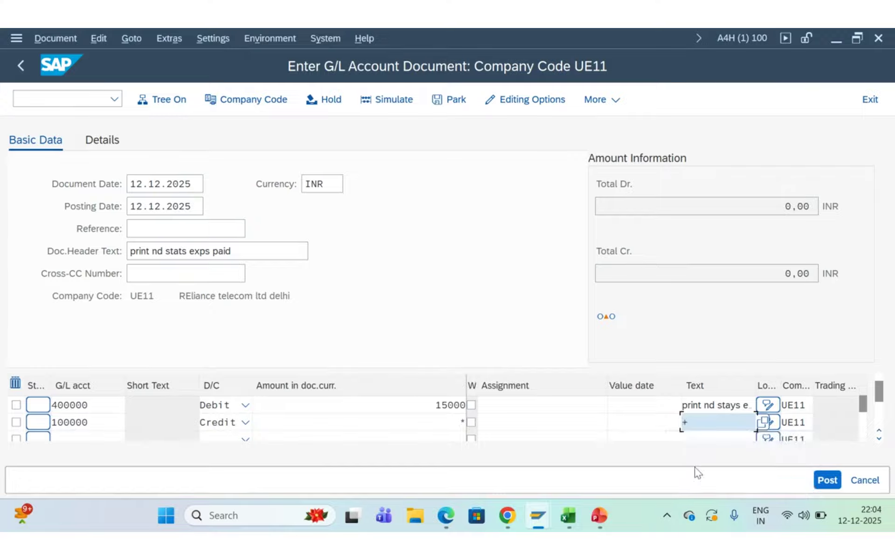
- Confirm the line items, try to post the document, and view the details of the resulting message
key("Return")
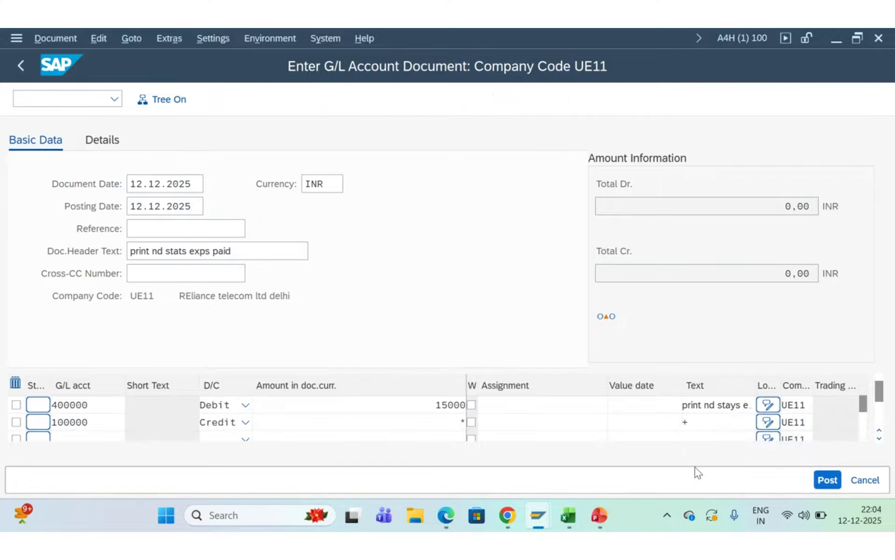
left_click(826, 483)
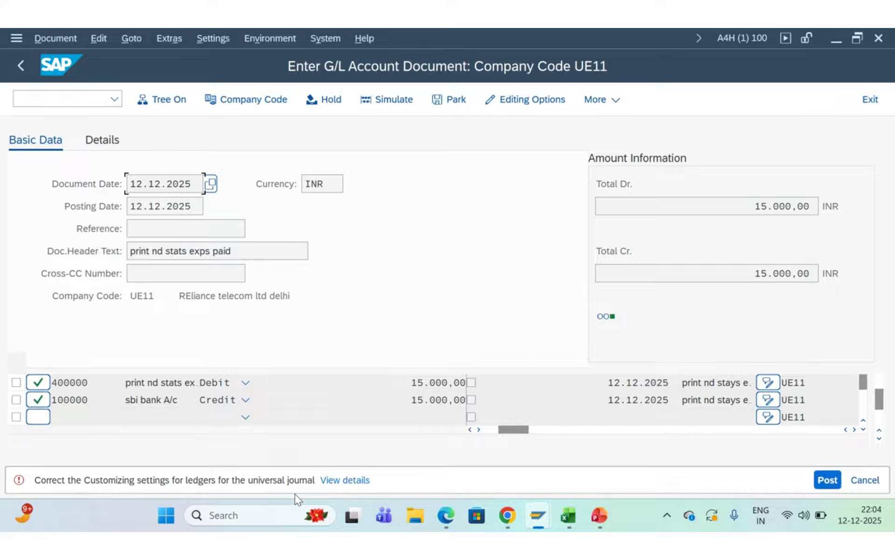
left_click(331, 483)
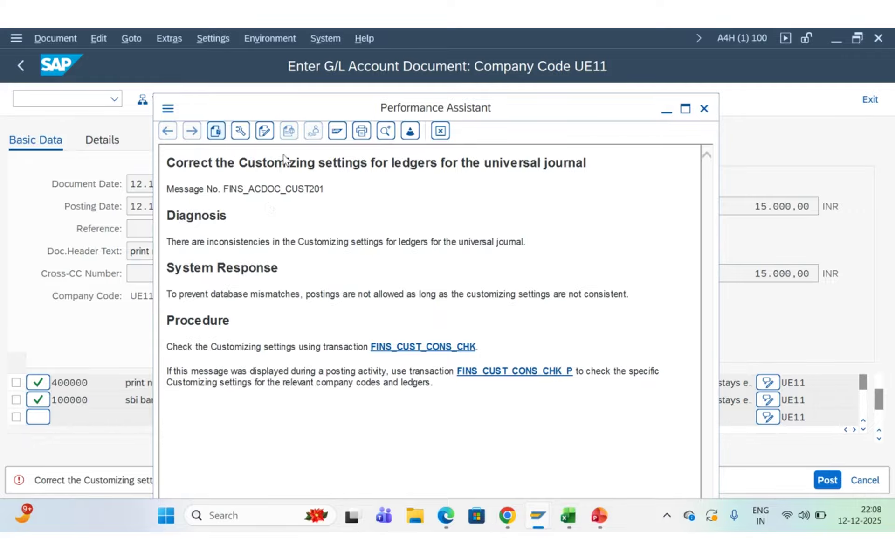
left_click(704, 108)
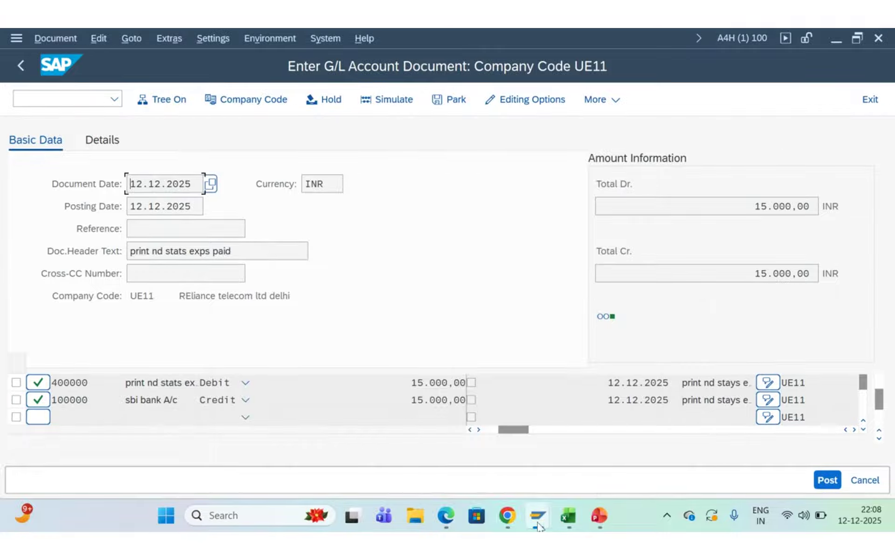
- Switch to the BigBlueButton meeting in Microsoft Edge and open the meeting options
mouse_move(511, 521)
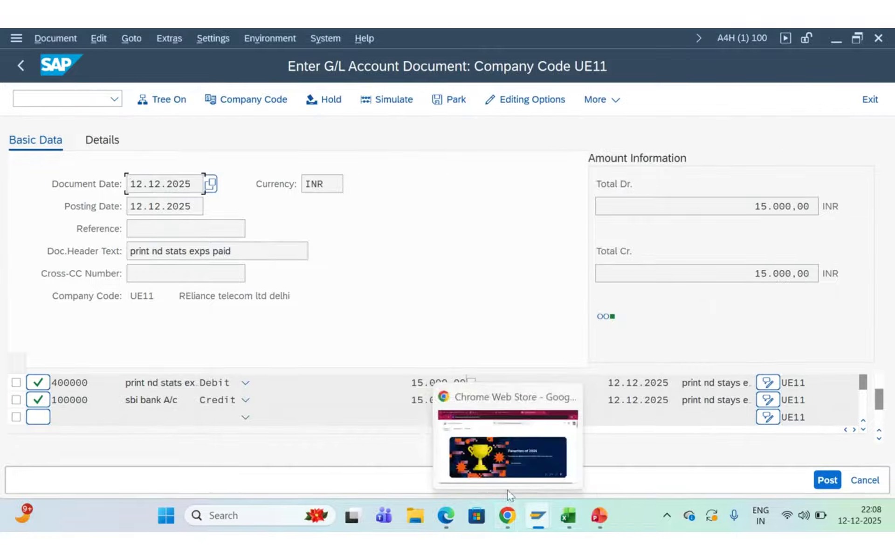
mouse_move(449, 518)
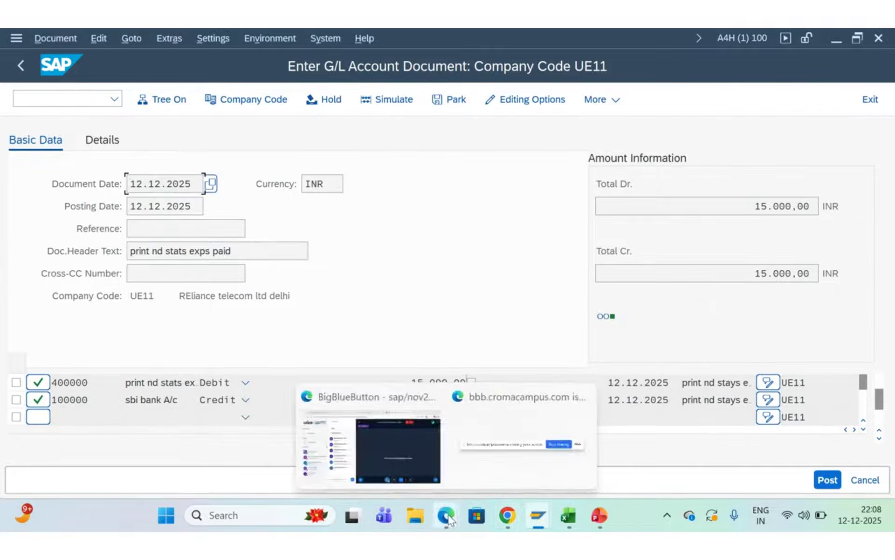
left_click(423, 441)
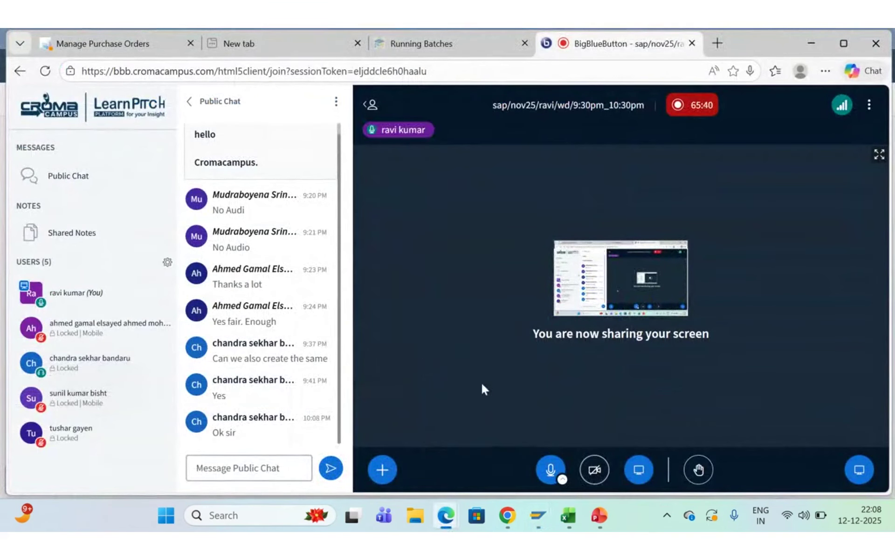
left_click(867, 109)
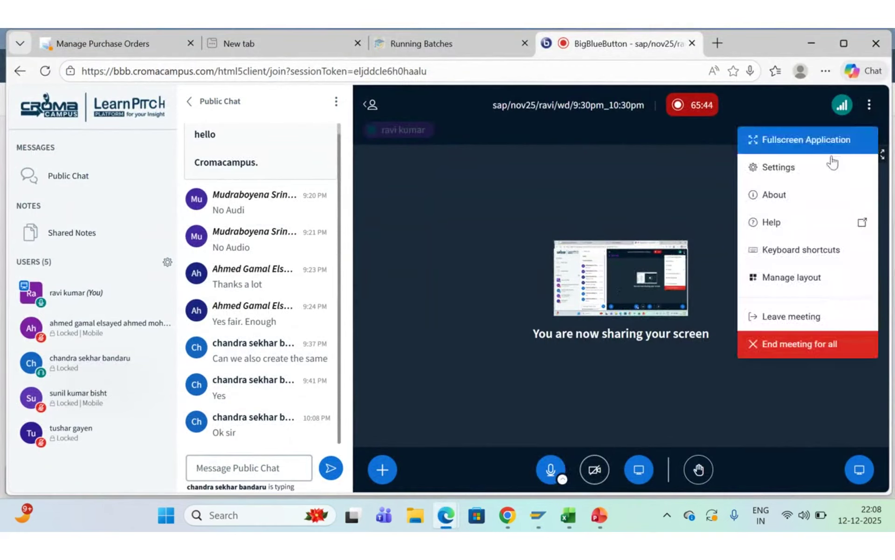